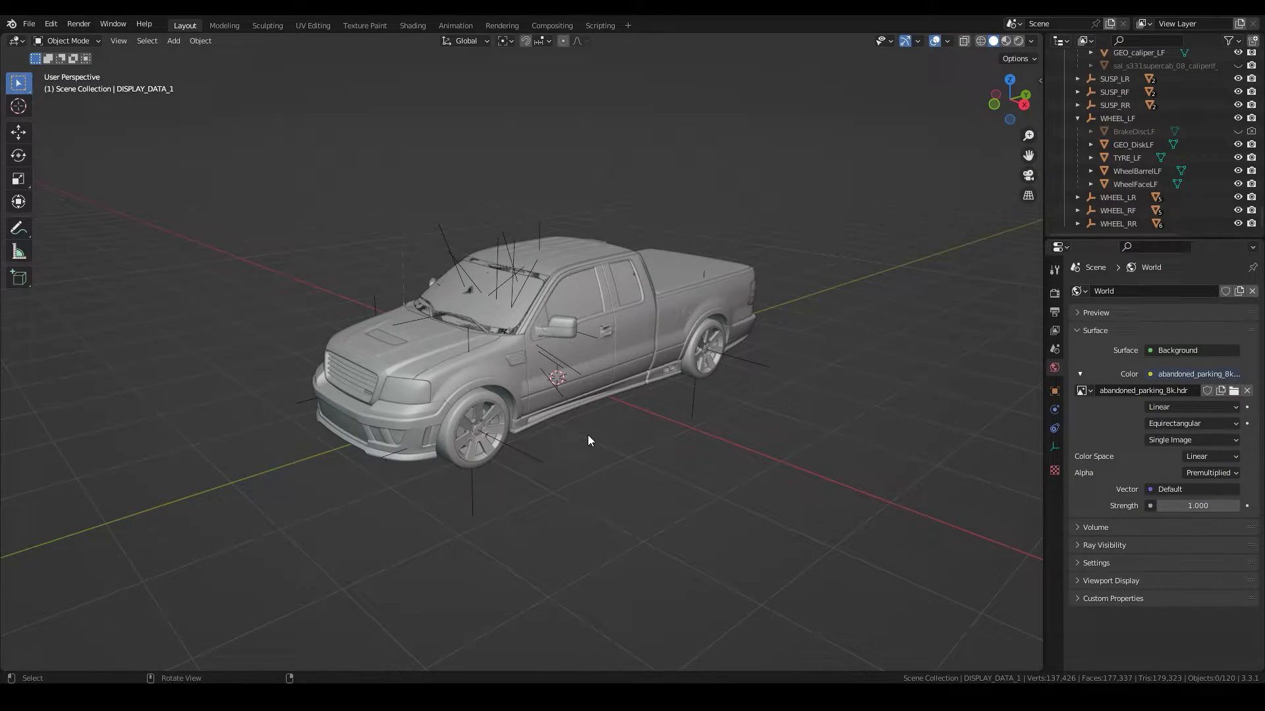
Hide the gauge glass covering the instrument cluster behind the steering wheel inside the truck.
middle_click_drag(588, 435, 618, 425)
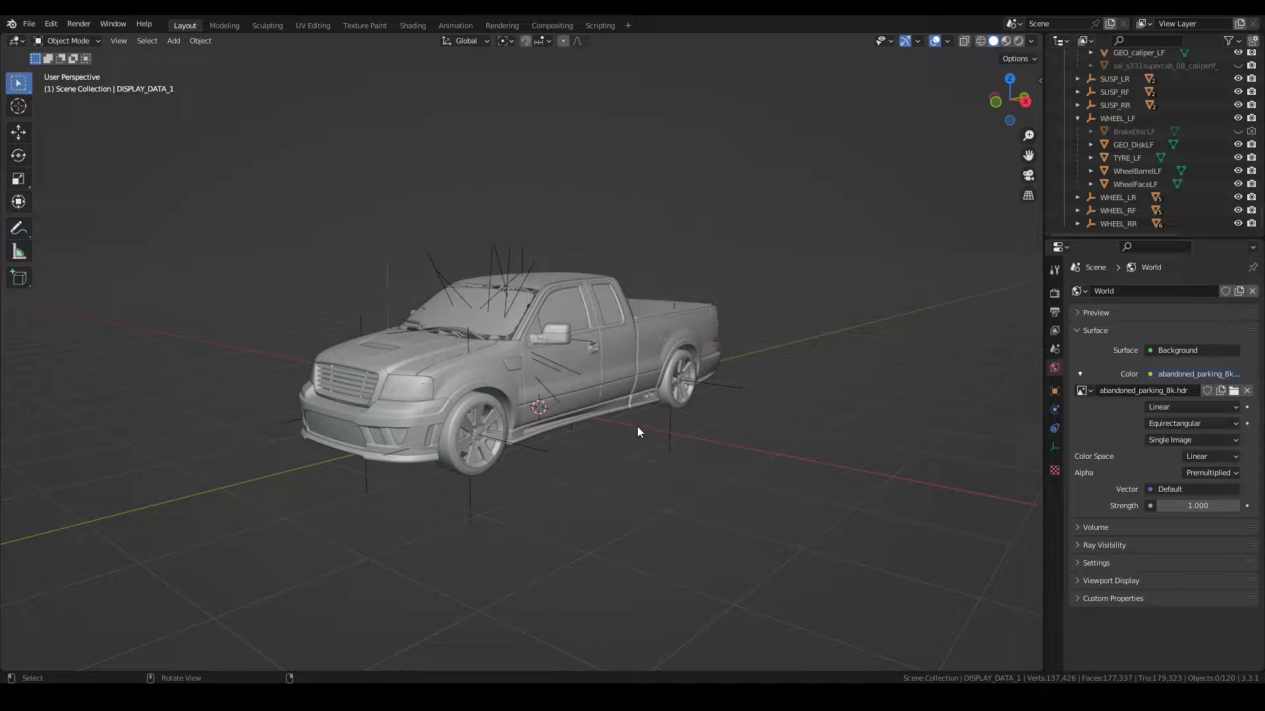
scroll(654, 429, "up", 2)
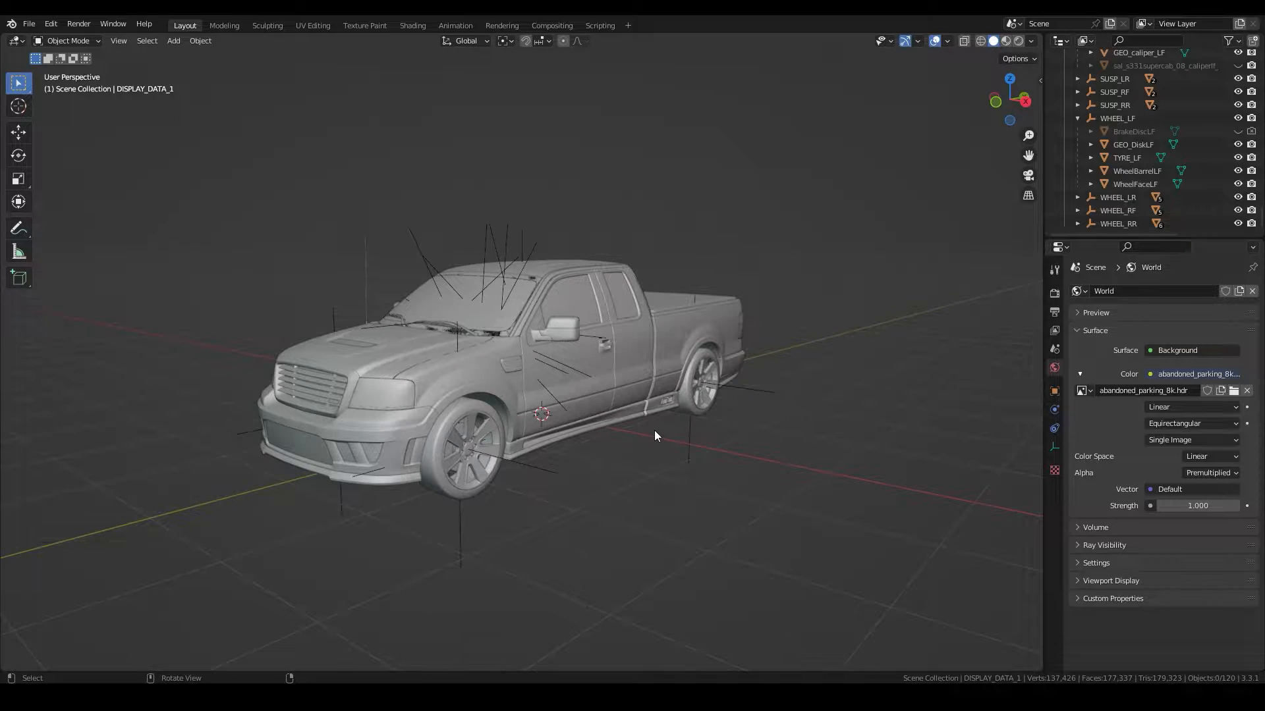
middle_click_drag(654, 429, 741, 422)
scroll(662, 435, "up", 4)
middle_click_drag(638, 440, 661, 475)
scroll(567, 464, "up", 4)
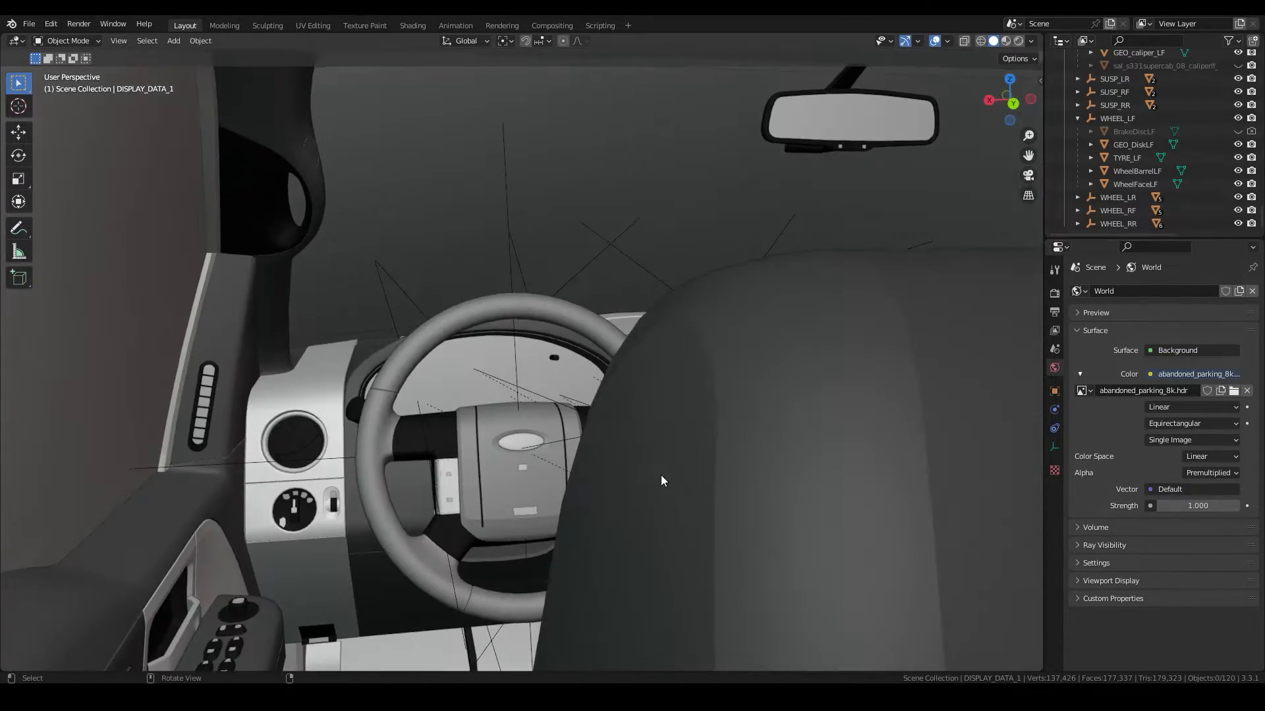
scroll(662, 475, "up", 3)
middle_click_drag(527, 476, 523, 410, "shift")
scroll(601, 485, "down", 3)
left_click(606, 511)
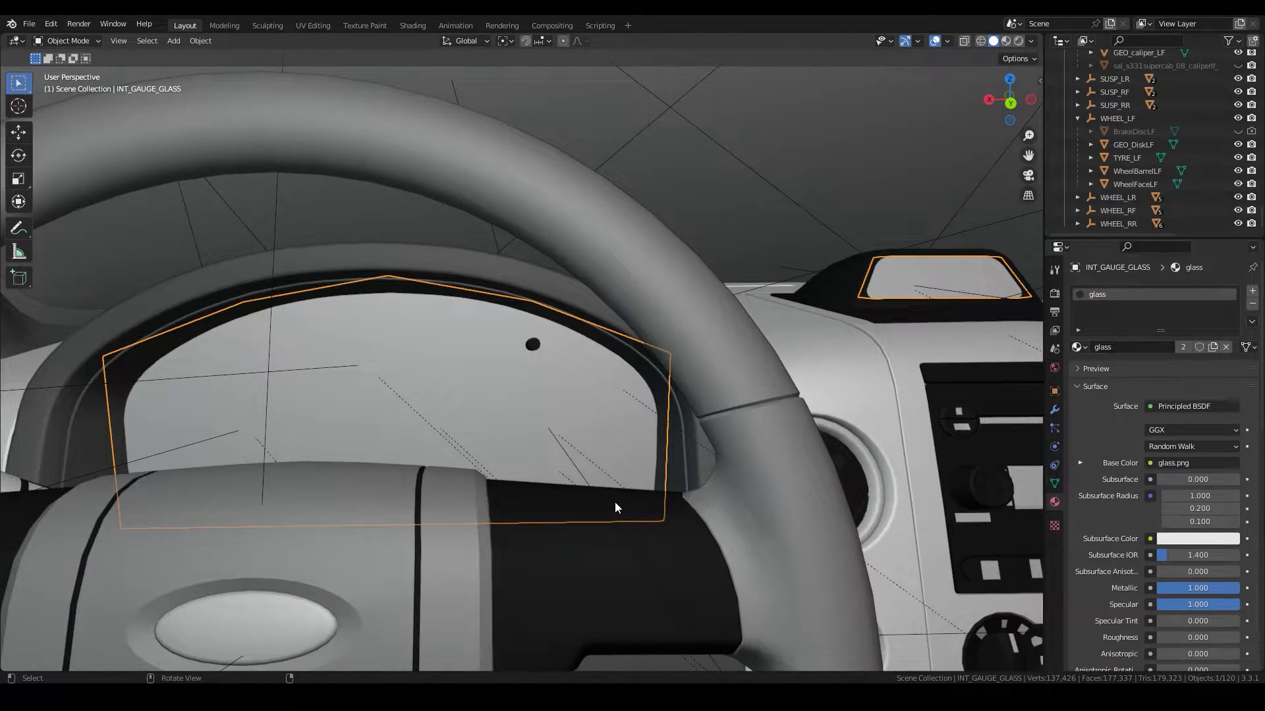
key("h")
Set the origin of the rectangular odometer panel in the speedometer dial to its center of mass (surface).
middle_click_drag(596, 498, 615, 516)
middle_click_drag(615, 516, 547, 445, "shift")
scroll(540, 408, "up", 3)
left_click(541, 432)
middle_click_drag(547, 446, 607, 452, "shift")
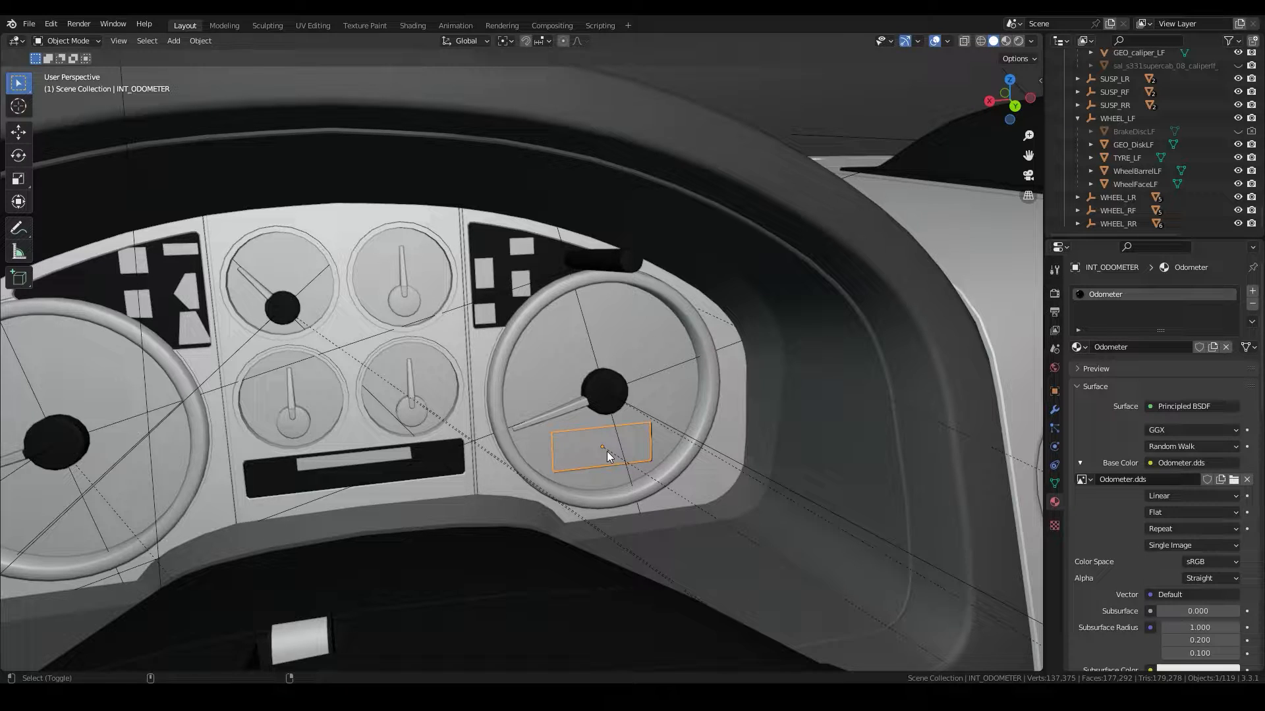
key("ctrl+shift+alt+c")
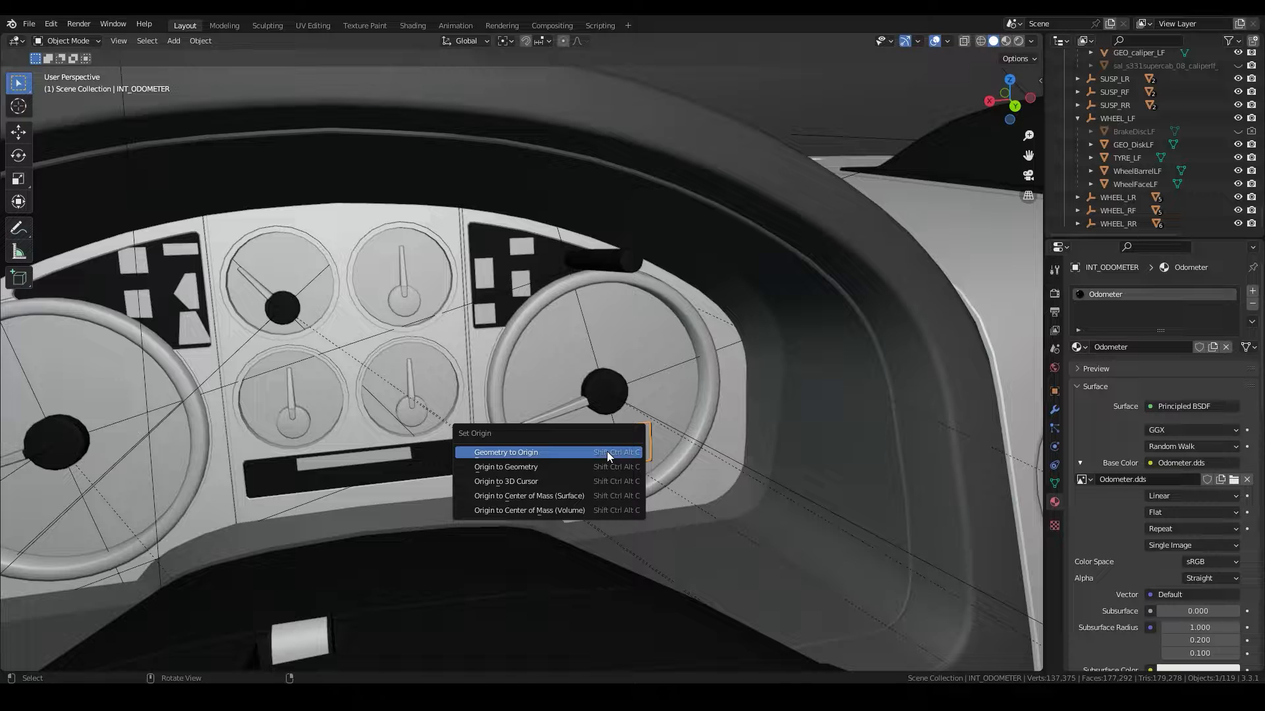
left_click(618, 495)
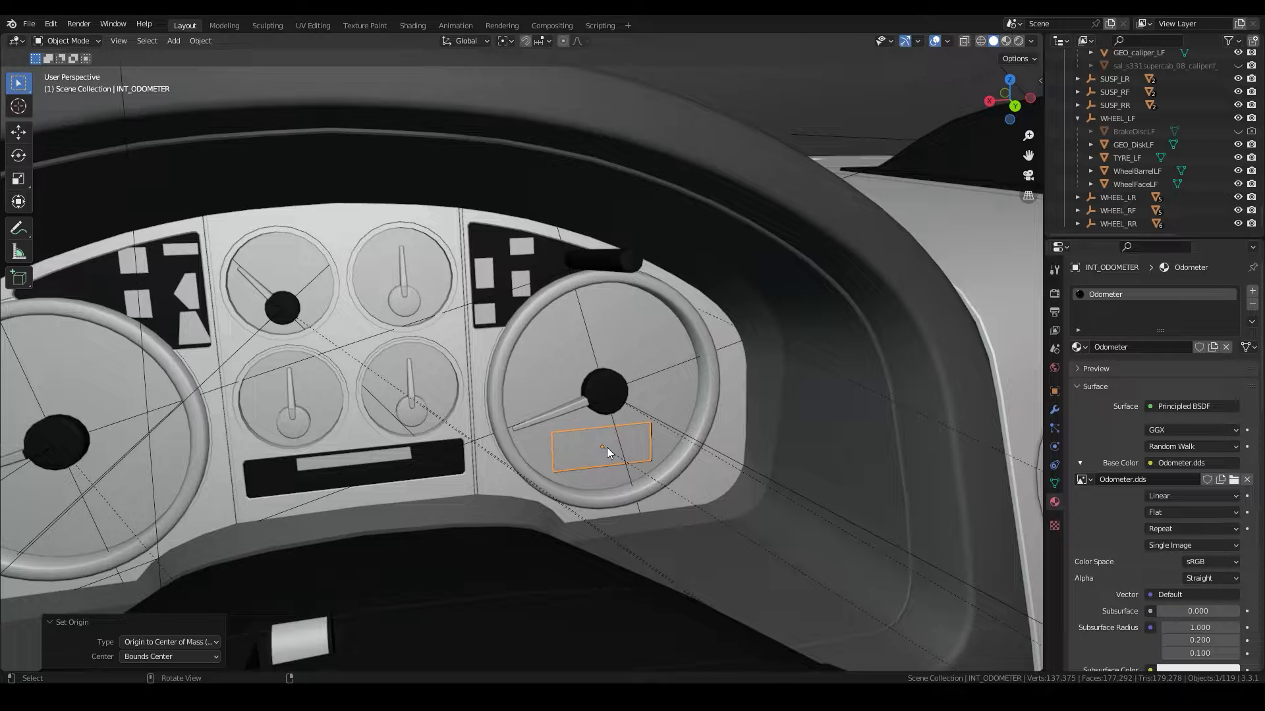
Snap the 3D cursor to the selected odometer panel and add a Plain Axes empty at that point.
key("shift+s")
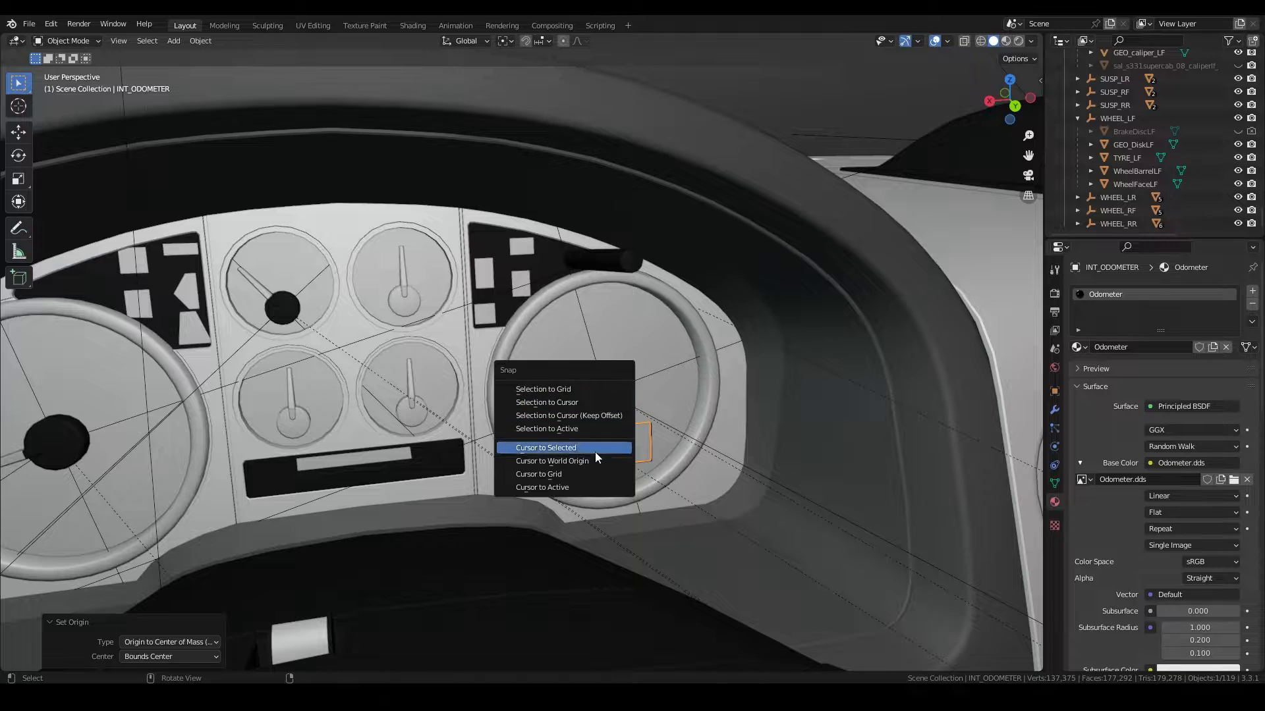
left_click(601, 450)
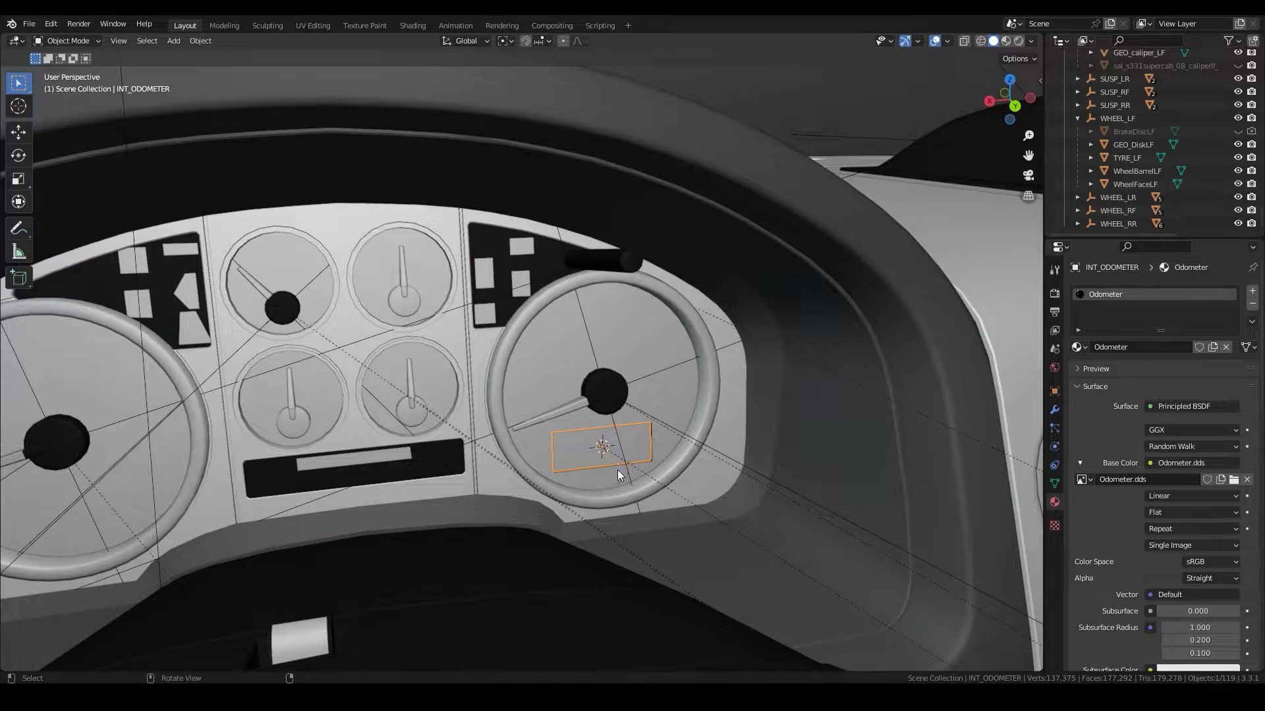
middle_click_drag(630, 468, 569, 473)
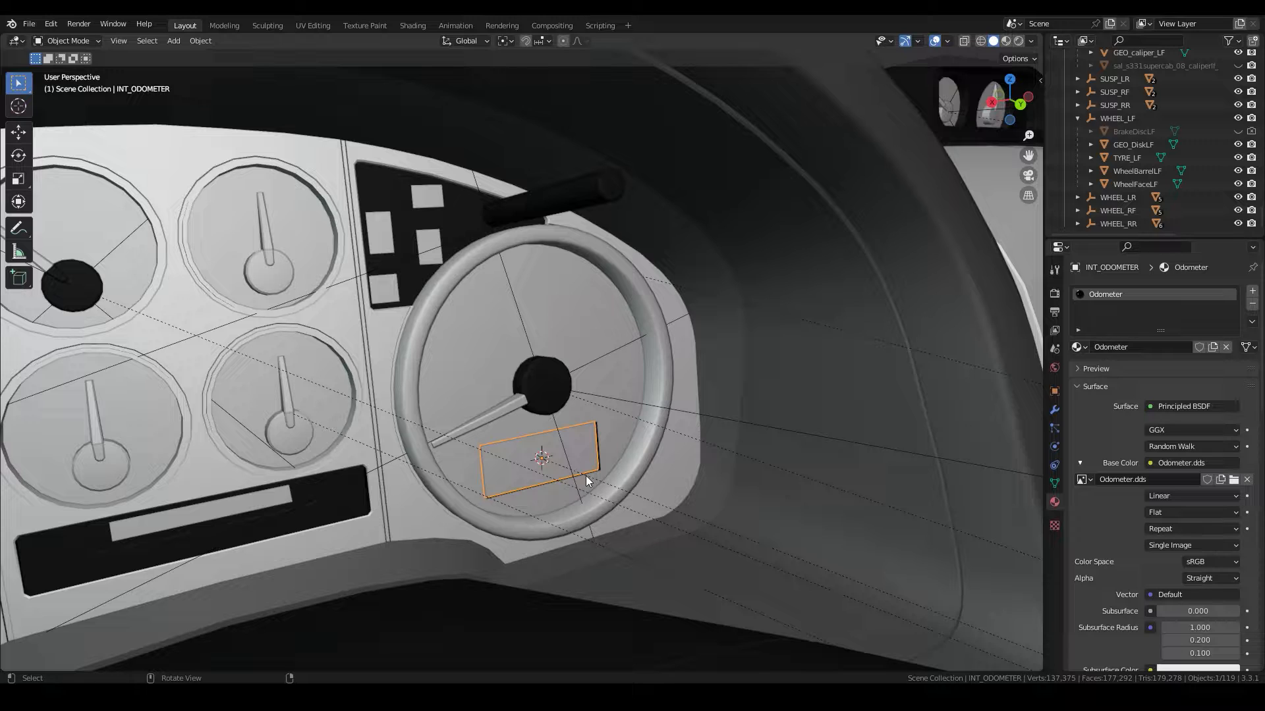
key("shift+a")
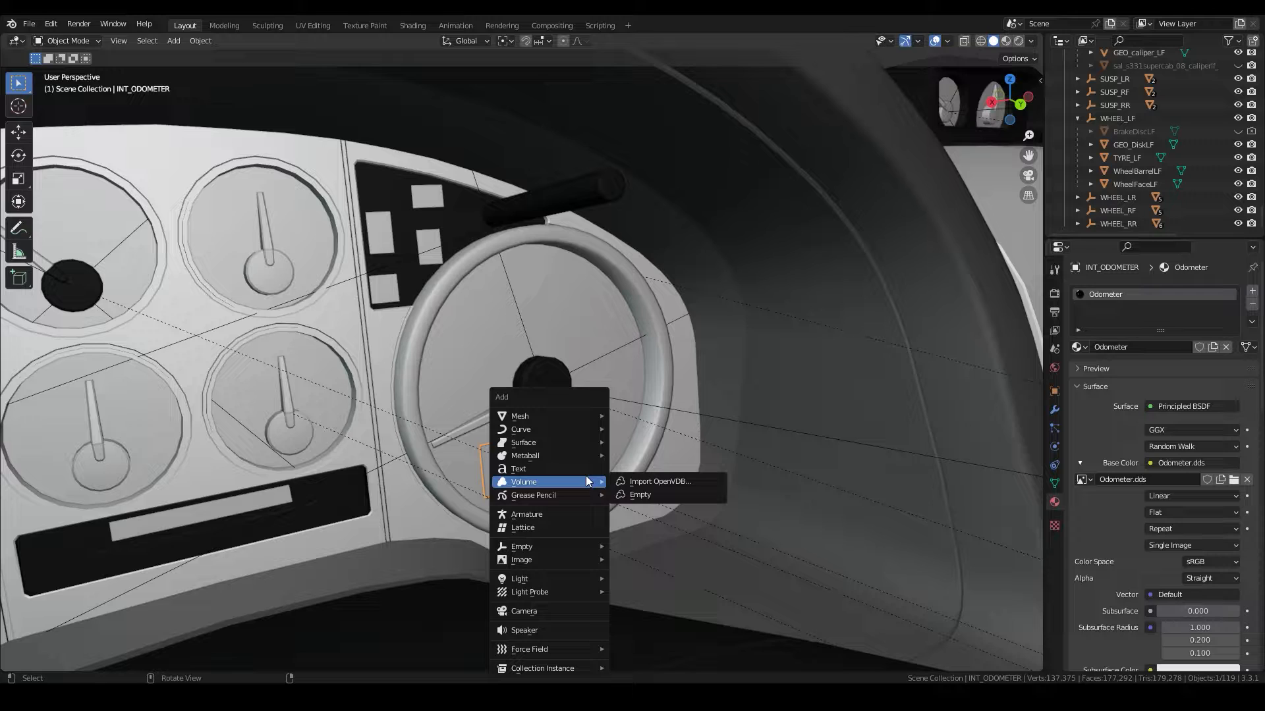
key("Escape")
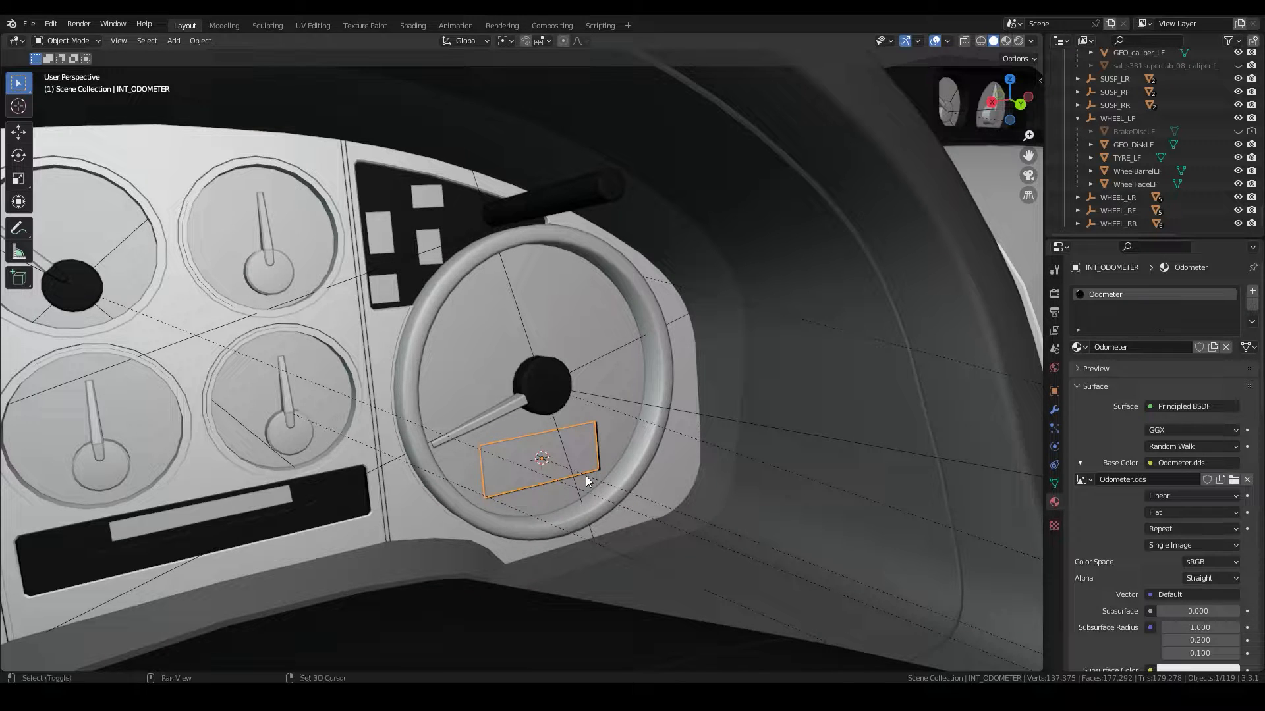
key("shift+a")
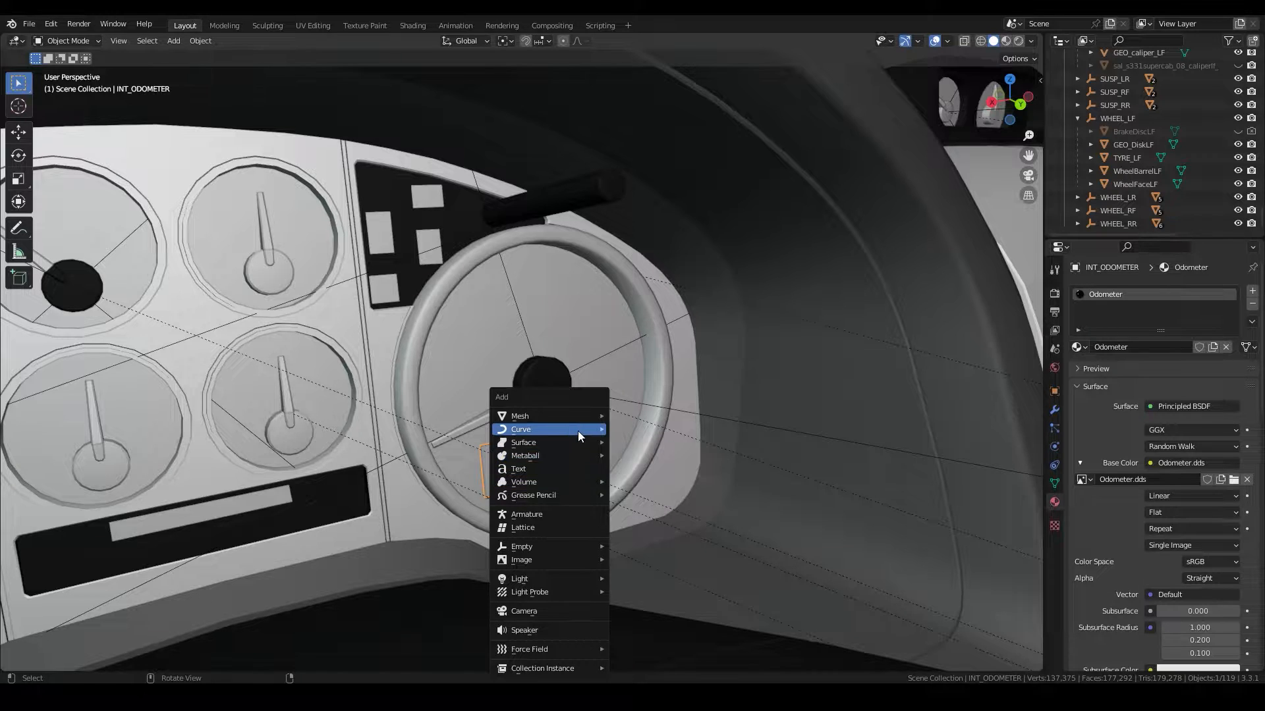
mouse_move(521, 549)
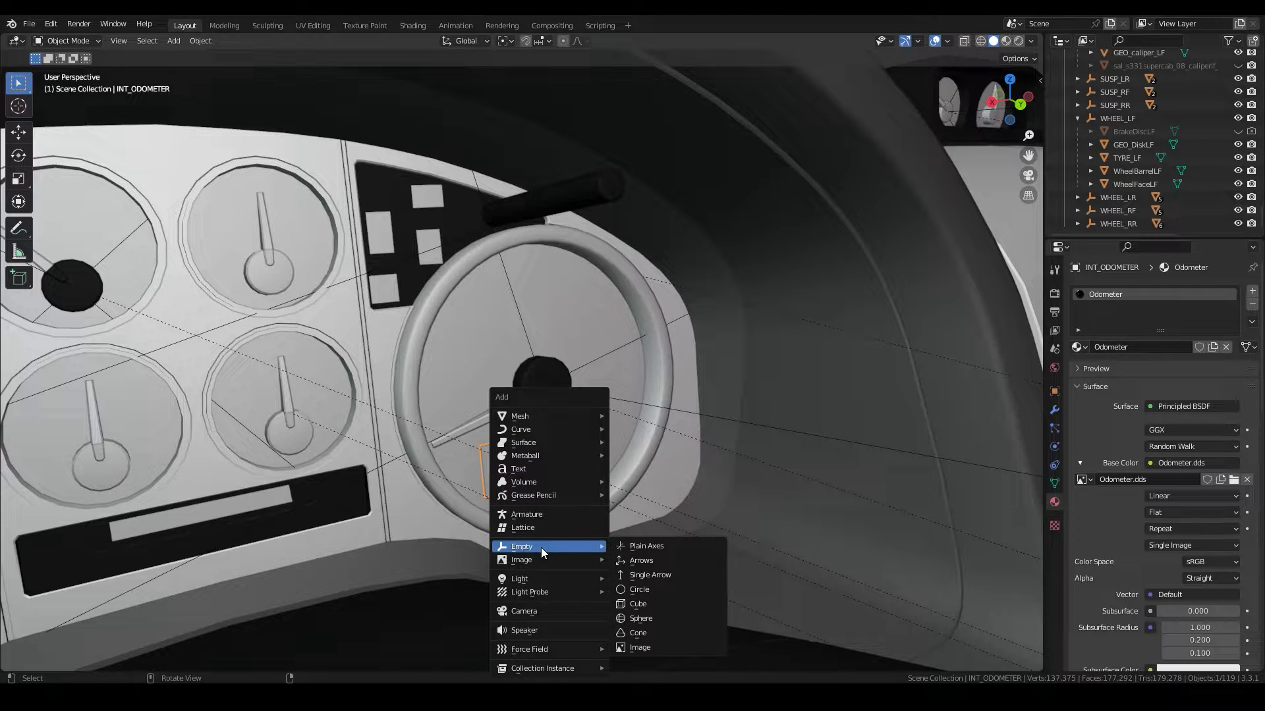
left_click(674, 547)
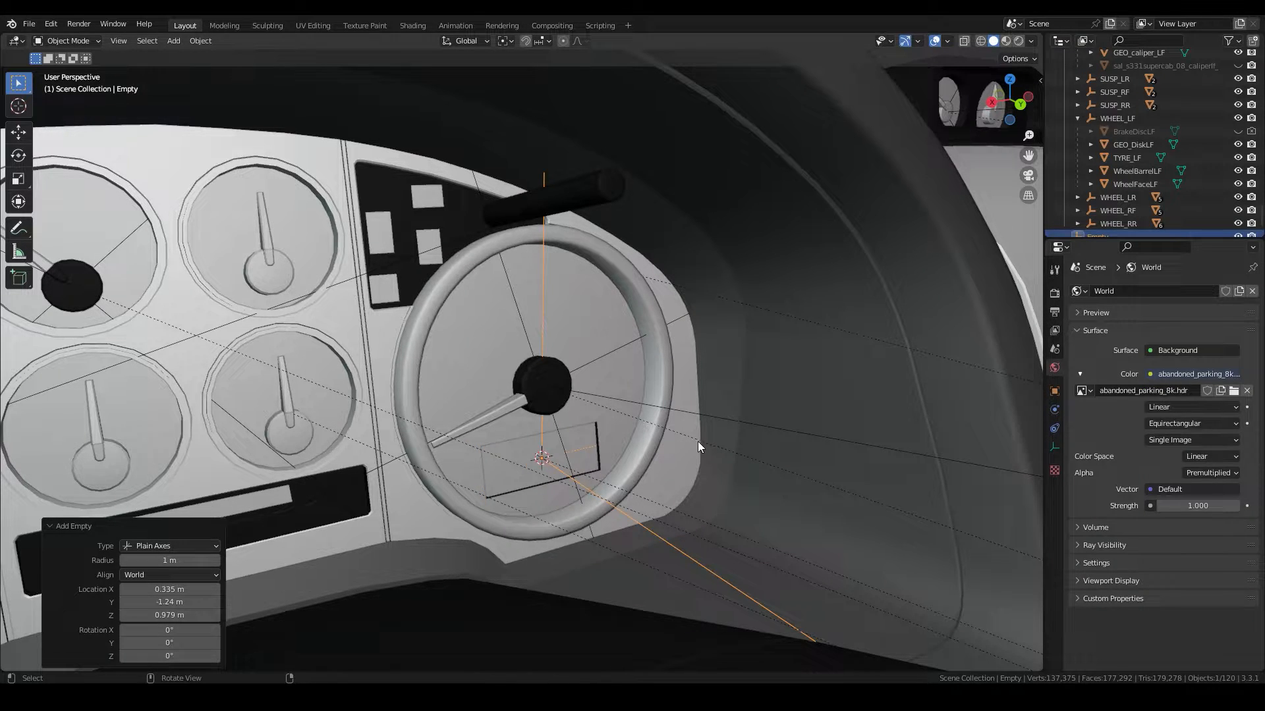
Turn on the axis display for the new empty in its viewport display settings.
scroll(671, 452, "down", 8)
middle_click_drag(582, 456, 639, 491)
scroll(657, 476, "down", 2)
scroll(593, 435, "up", 3)
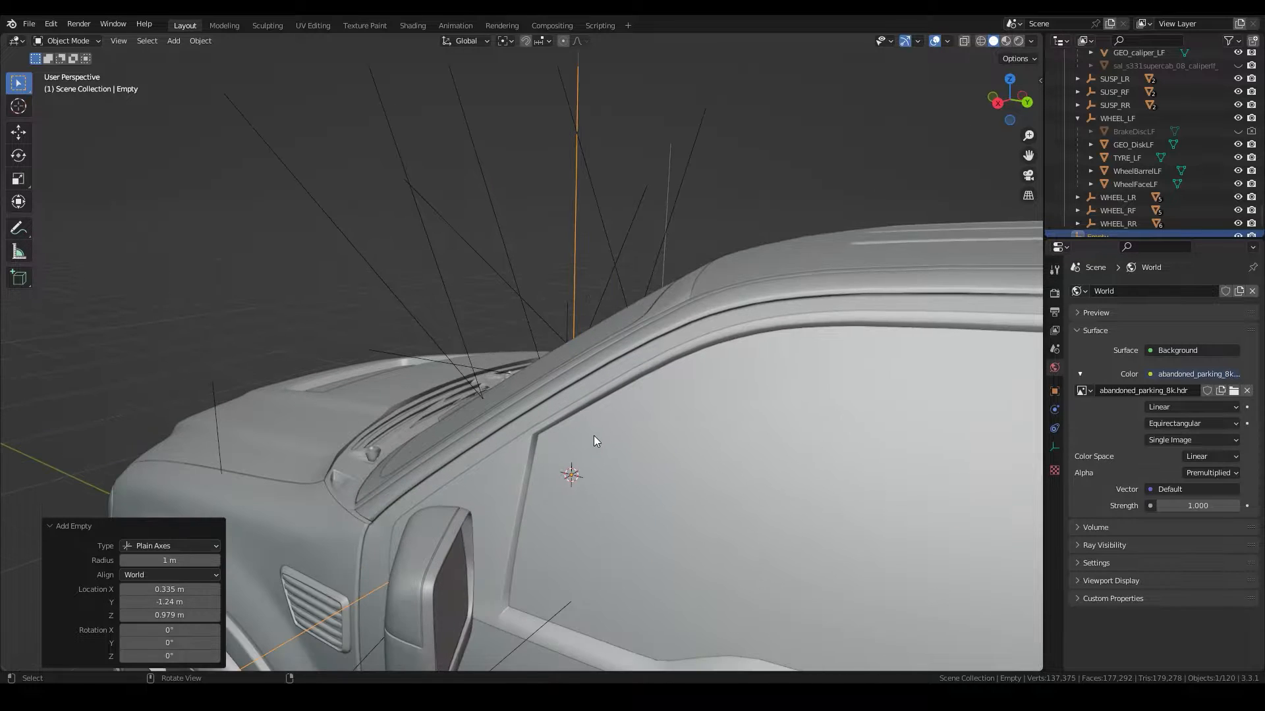
scroll(596, 483, "down", 3)
middle_click_drag(570, 472, 584, 473)
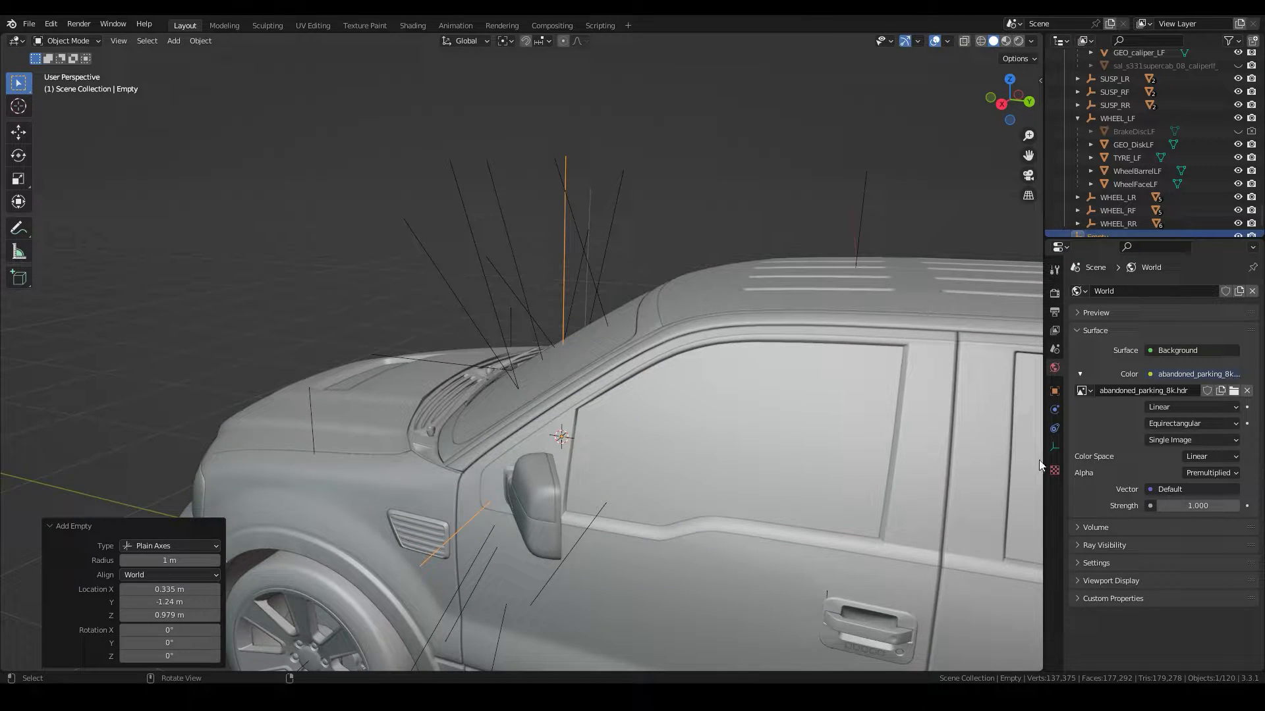
left_click(1055, 392)
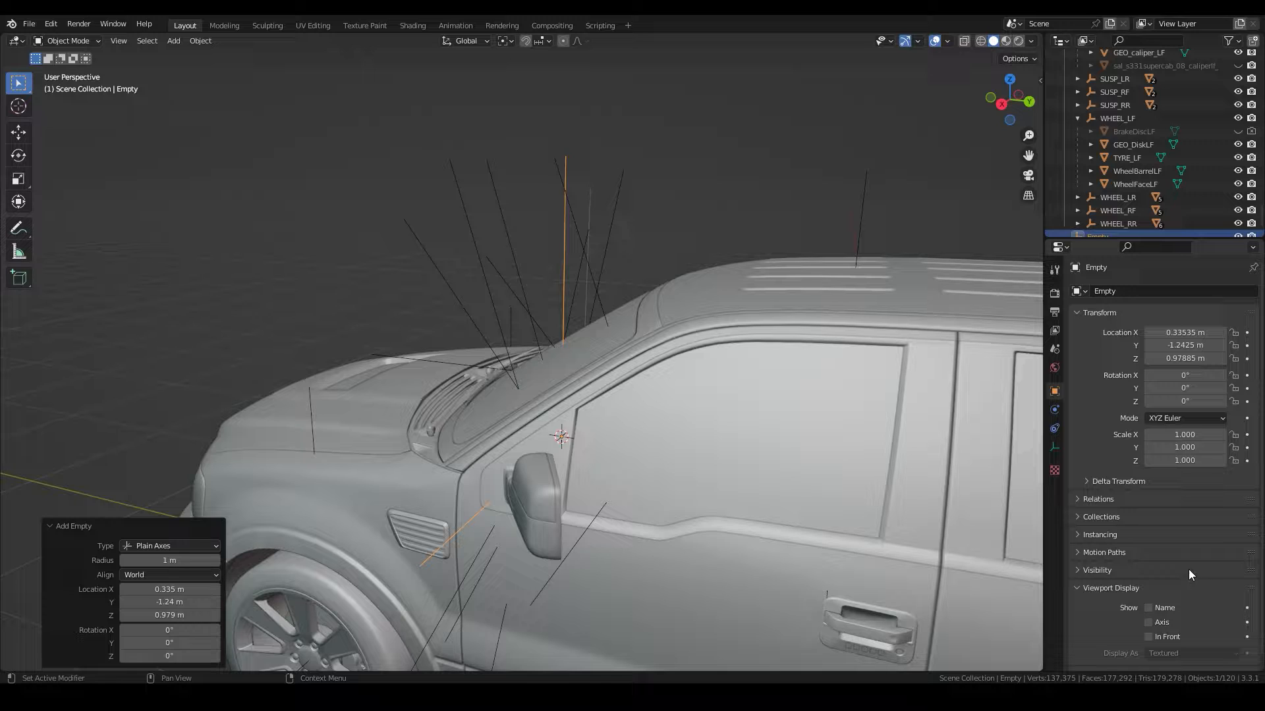
scroll(1087, 600, "down", 1)
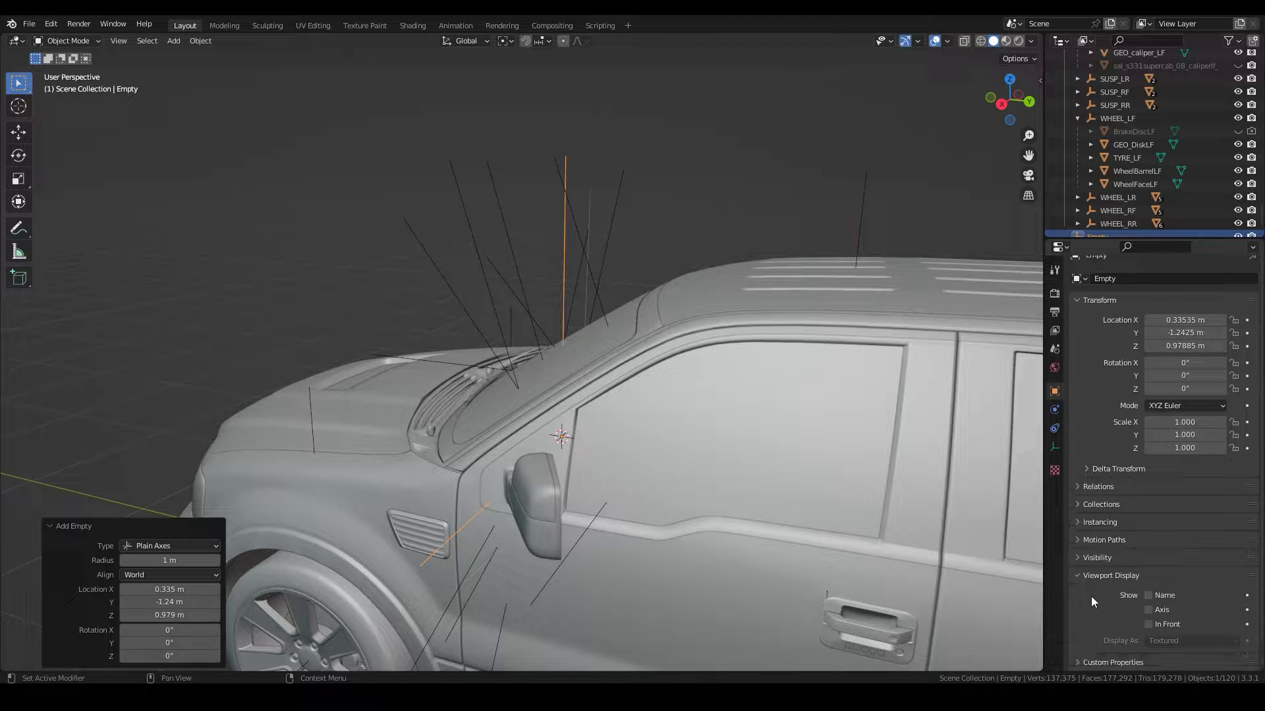
left_click(1147, 610)
Examine from several angles how the empty's axes are oriented relative to the truck.
scroll(488, 468, "down", 5)
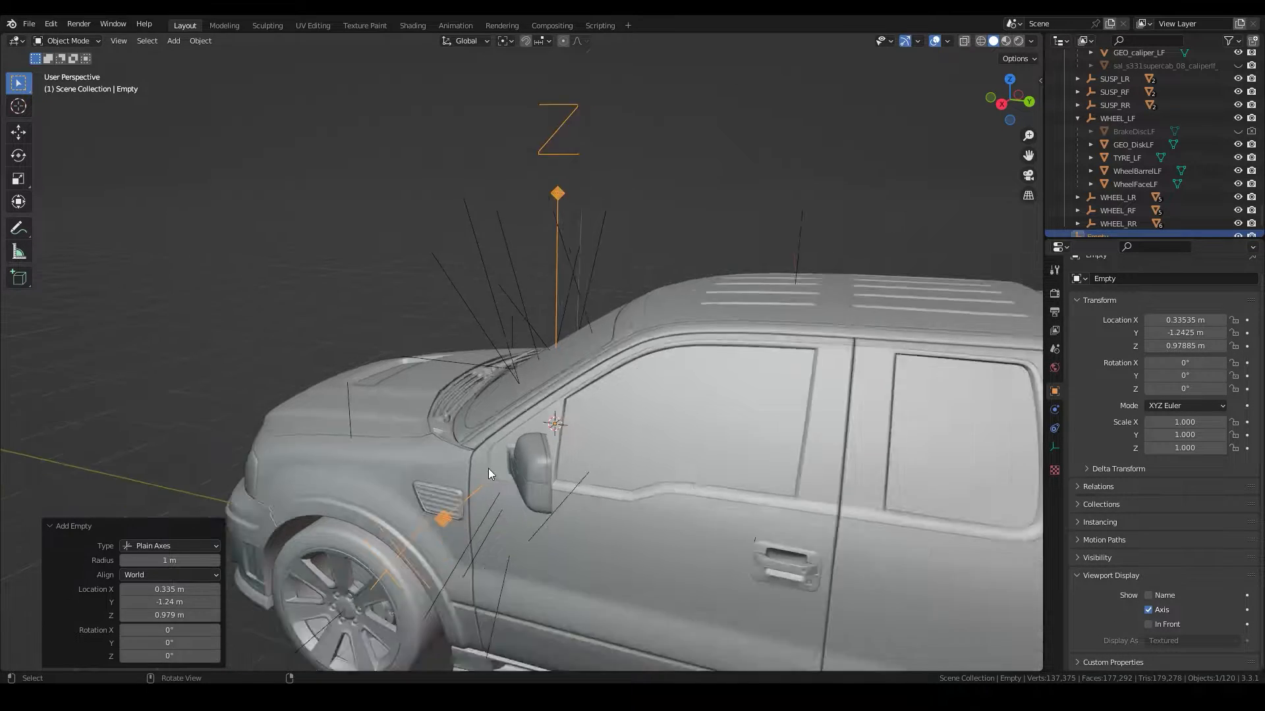
middle_click_drag(551, 473, 598, 471)
scroll(598, 471, "up", 3)
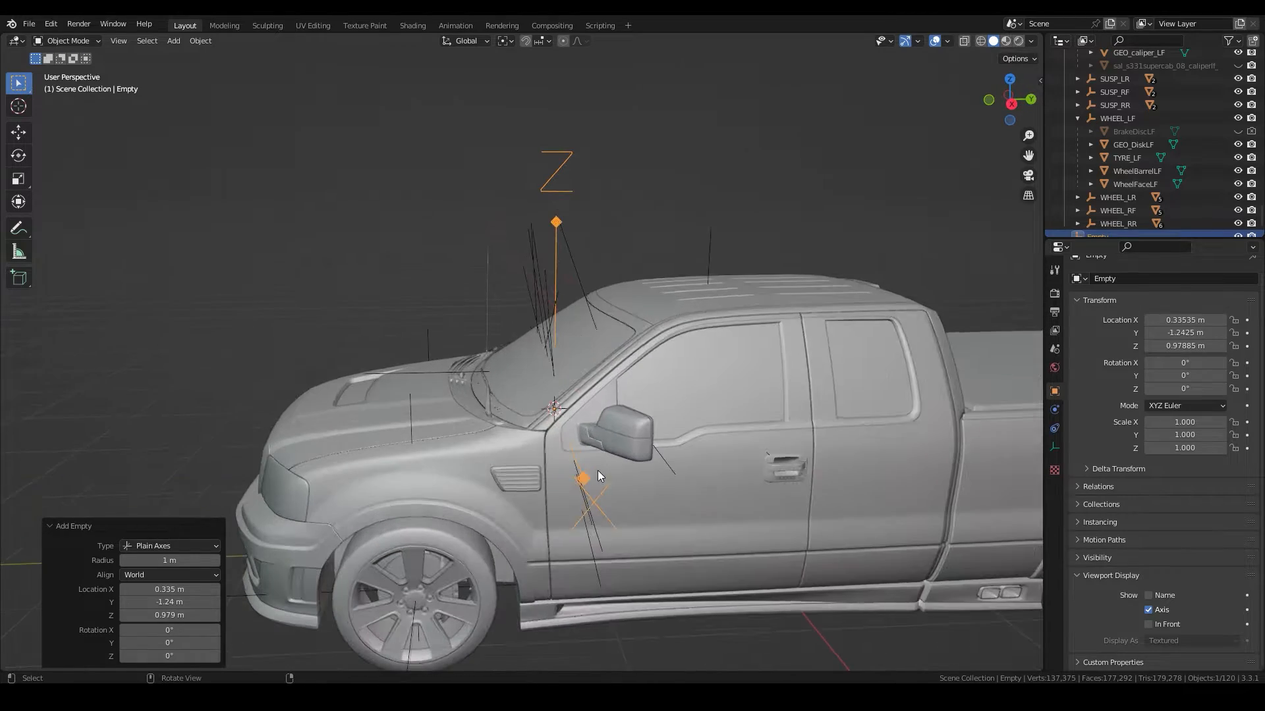
middle_click_drag(721, 473, 586, 372)
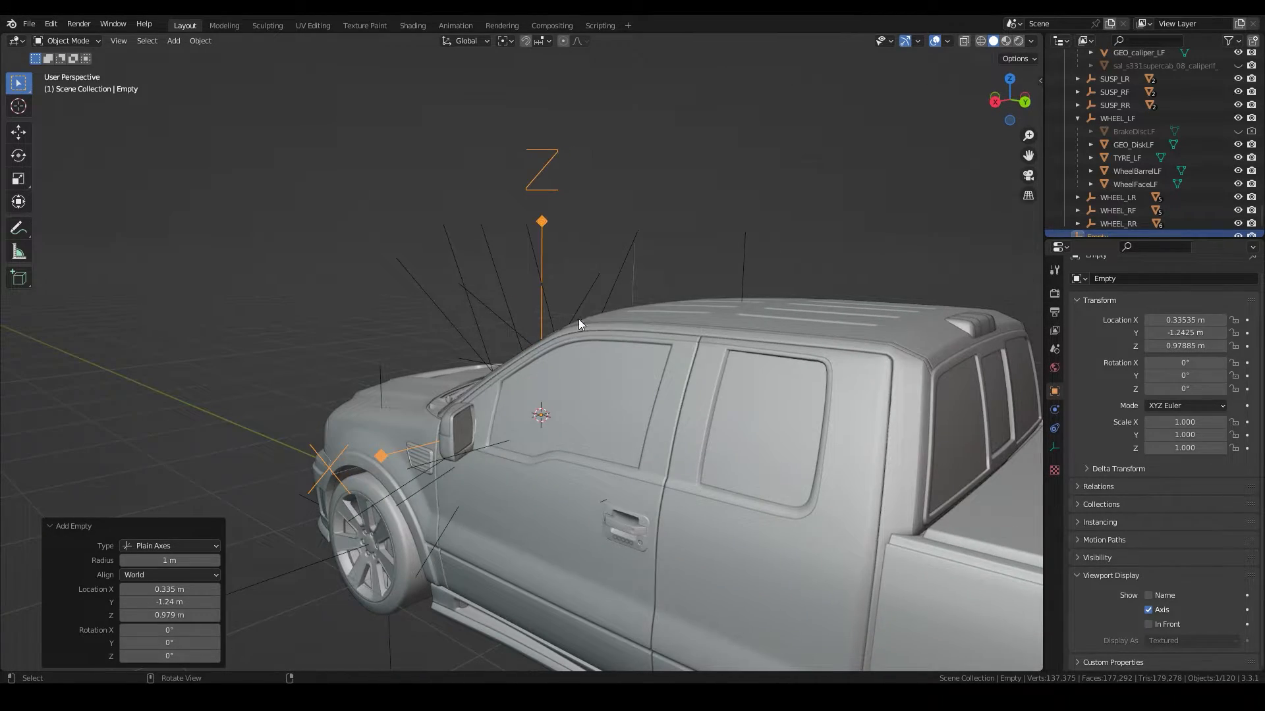
middle_click_drag(567, 446, 618, 491)
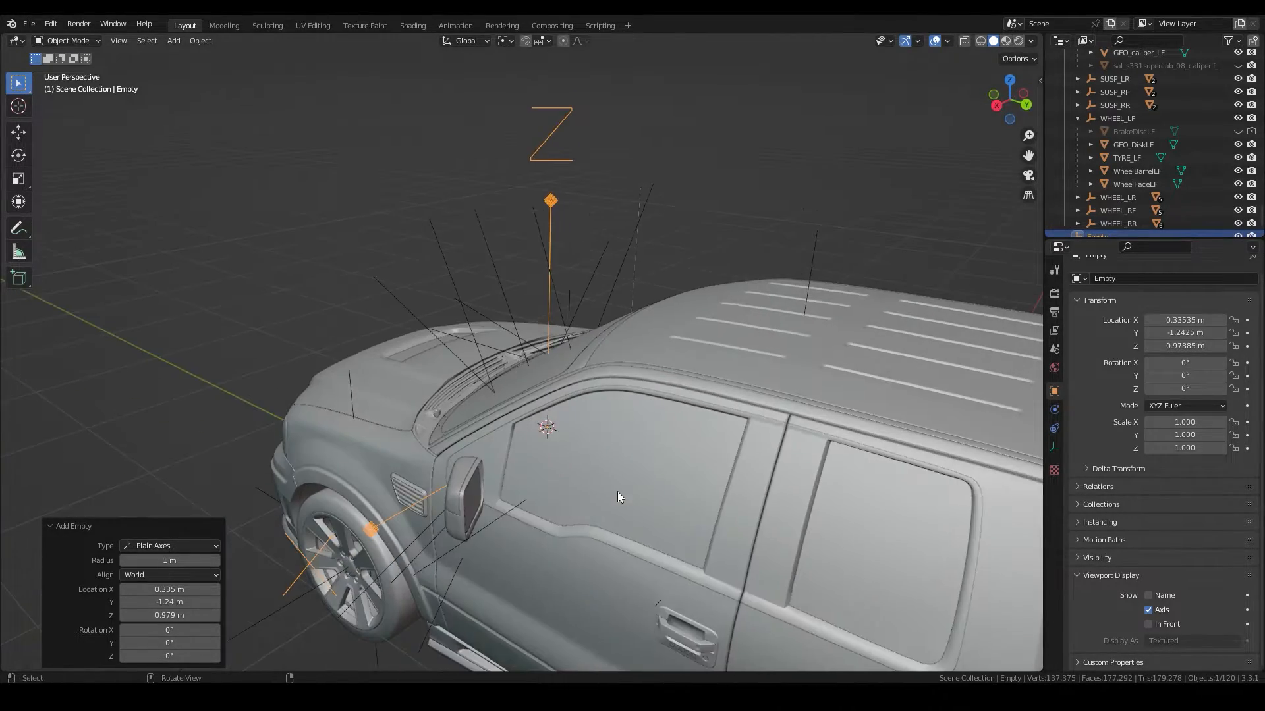
scroll(556, 306, "down", 3)
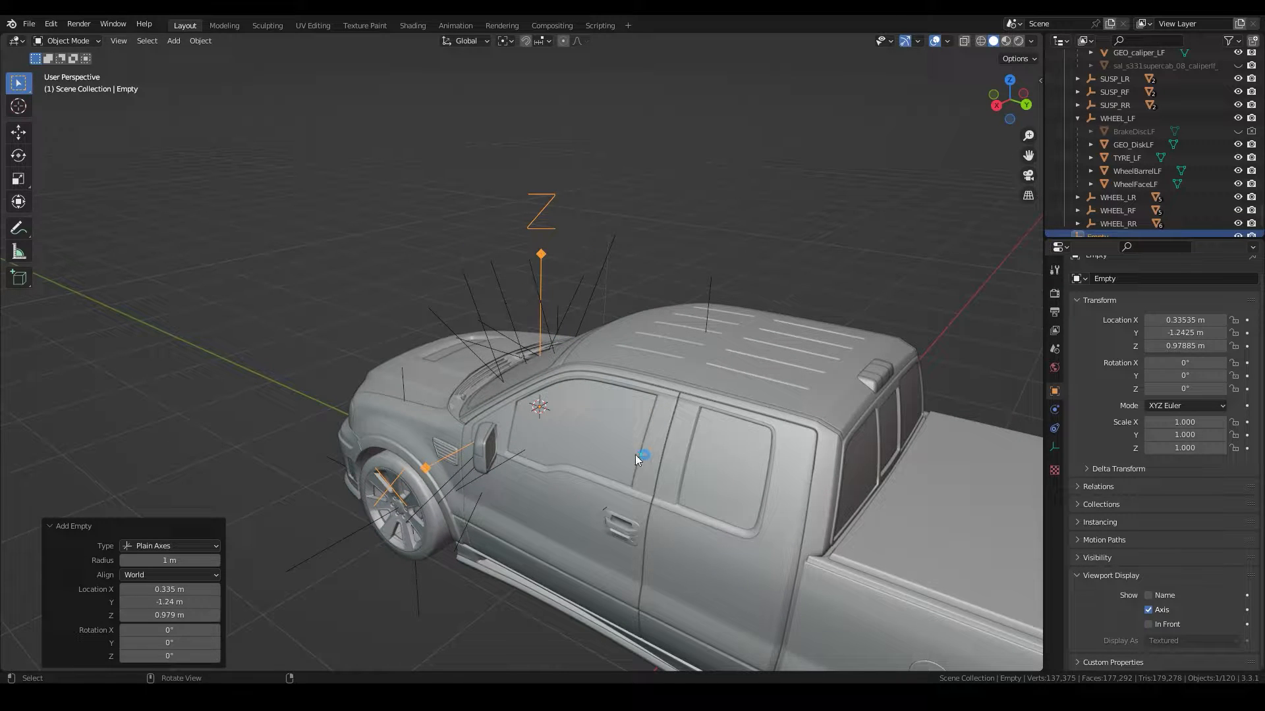
scroll(587, 457, "up", 2)
middle_click_drag(587, 457, 614, 436)
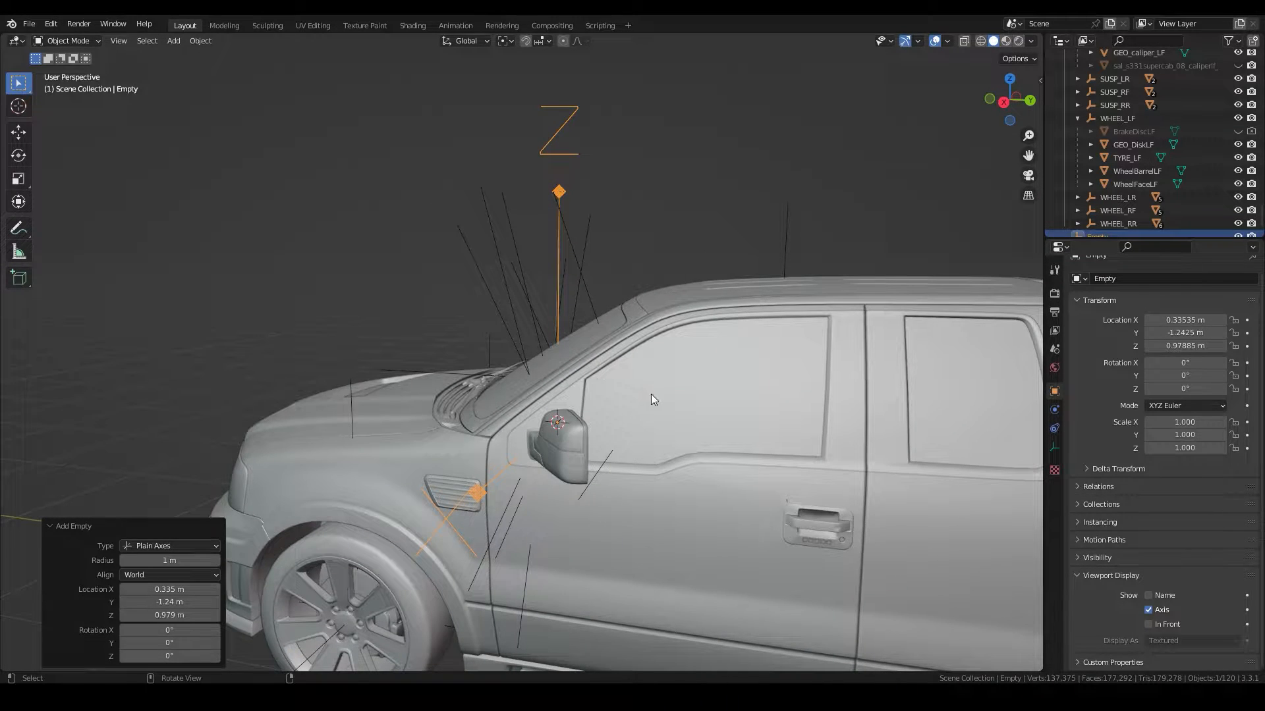
scroll(633, 410, "up", 1)
scroll(633, 410, "down", 4)
scroll(631, 421, "up", 3)
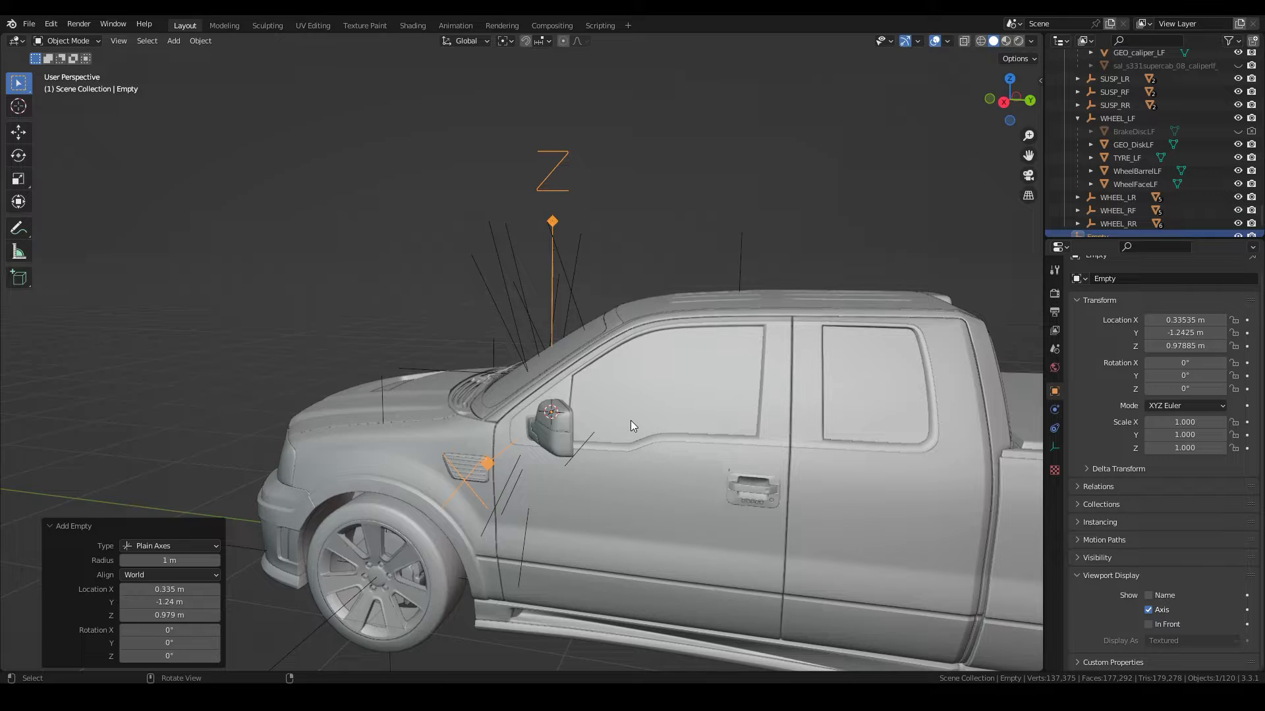
Rotate the empty 90 degrees around the global X axis.
key("r")
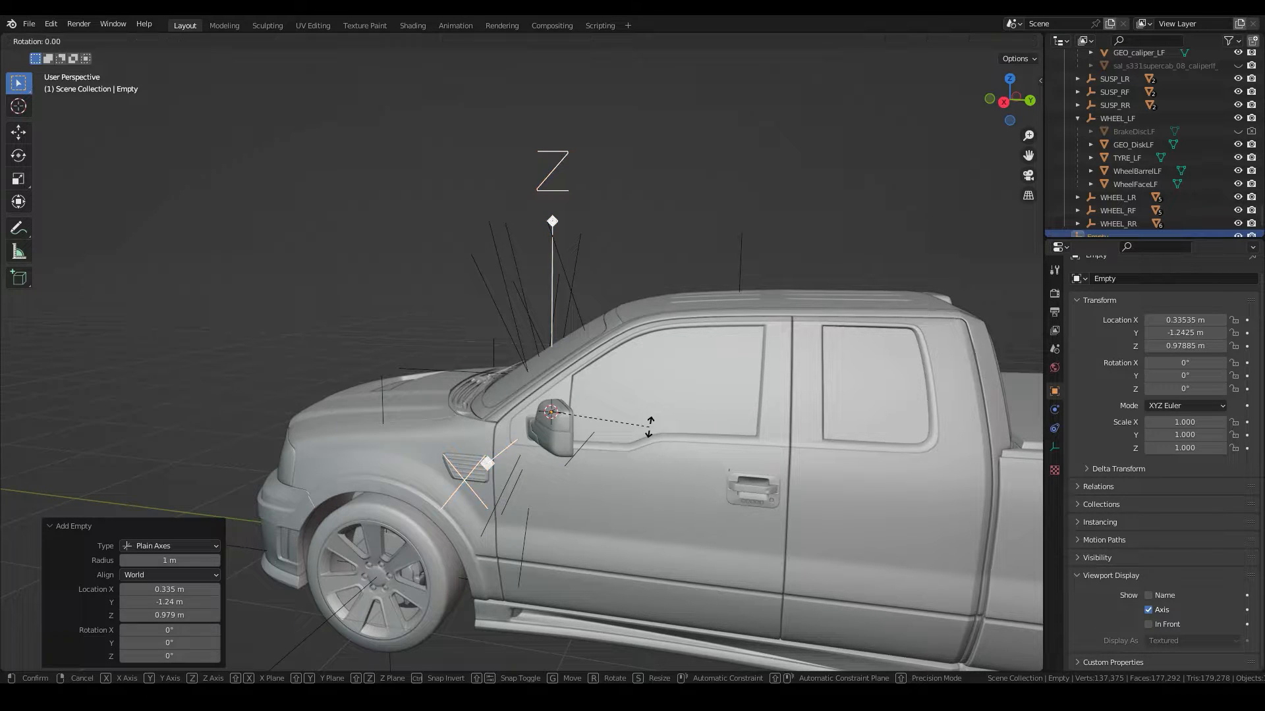
key("x")
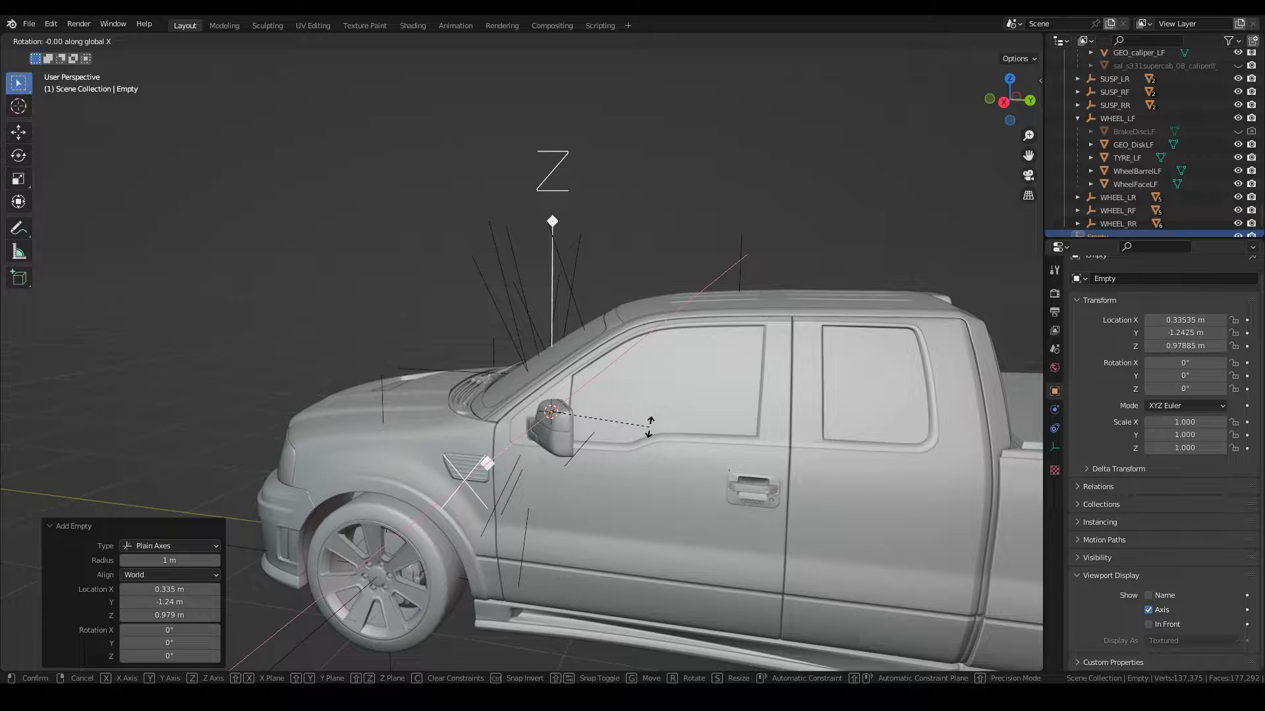
type("90")
key("Return")
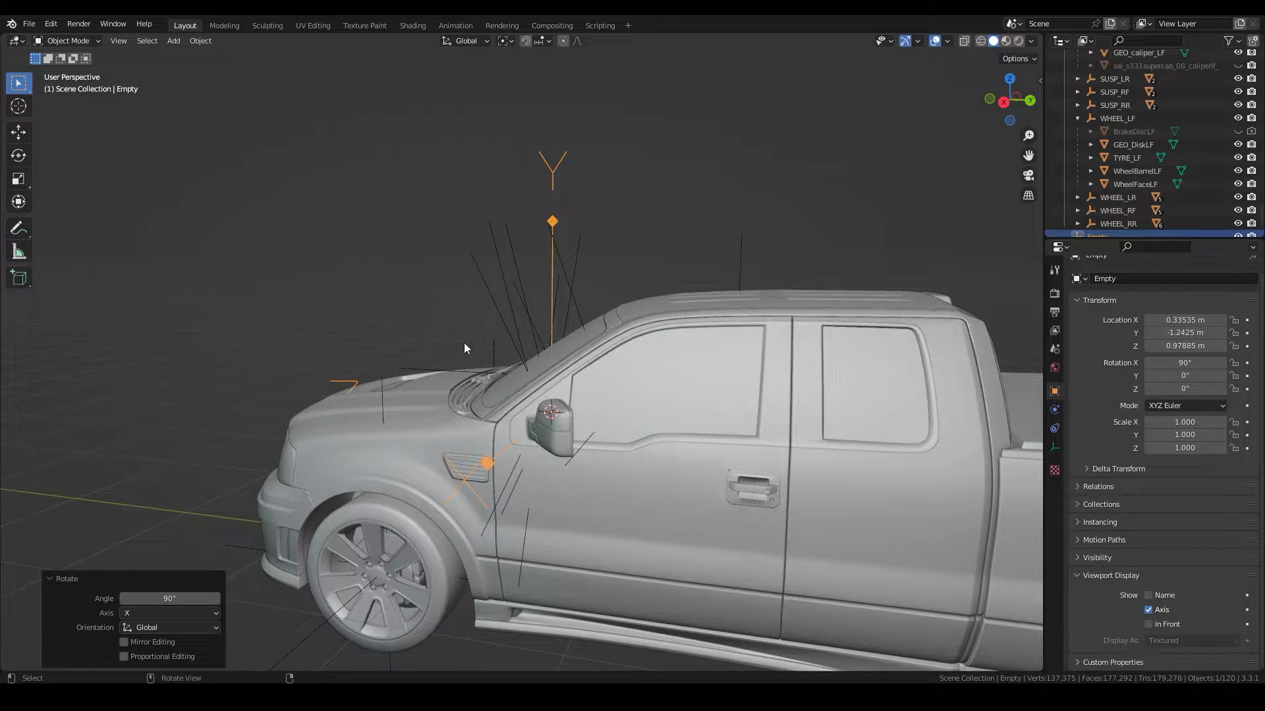
Examine the rotated empty's axis directions from the dashboard and from outside the truck.
scroll(464, 343, "up", 4)
middle_click_drag(464, 343, 735, 334)
scroll(599, 328, "down", 4)
scroll(432, 416, "up", 5)
scroll(686, 306, "up", 3)
middle_click_drag(500, 448, 551, 469)
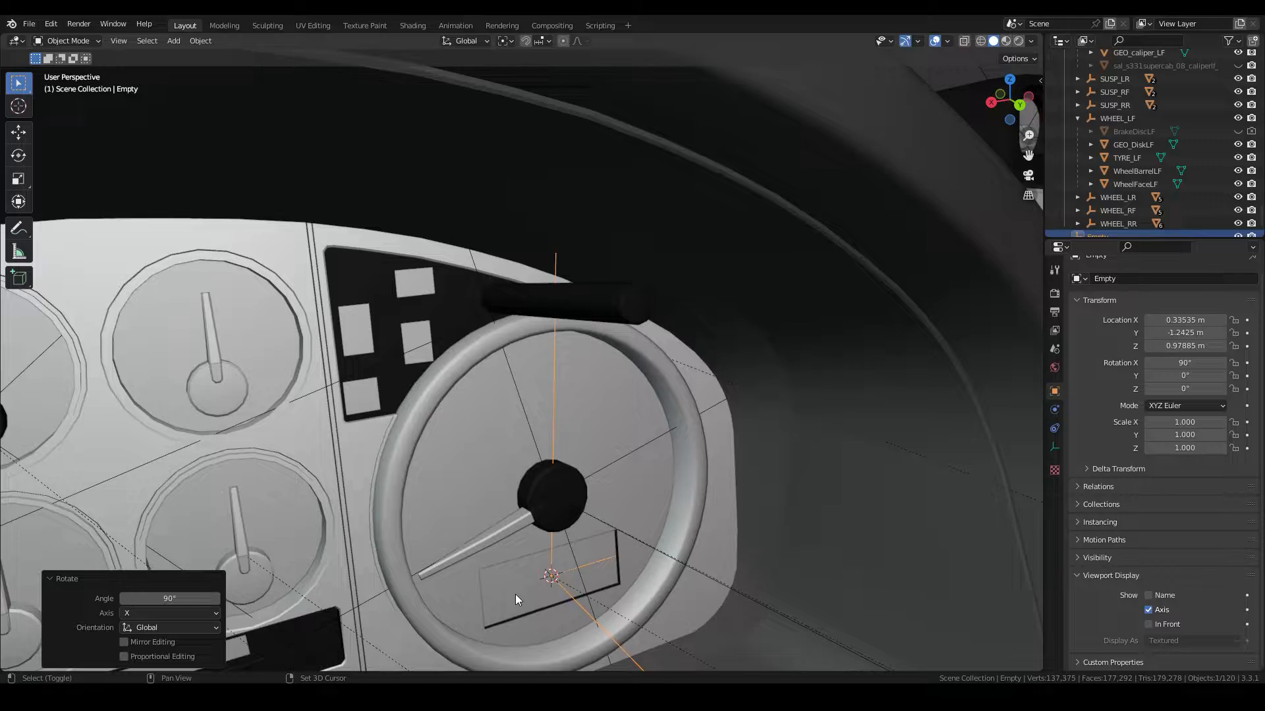
key("KP_Decimal")
scroll(445, 454, "down", 7)
middle_click_drag(445, 454, 614, 426)
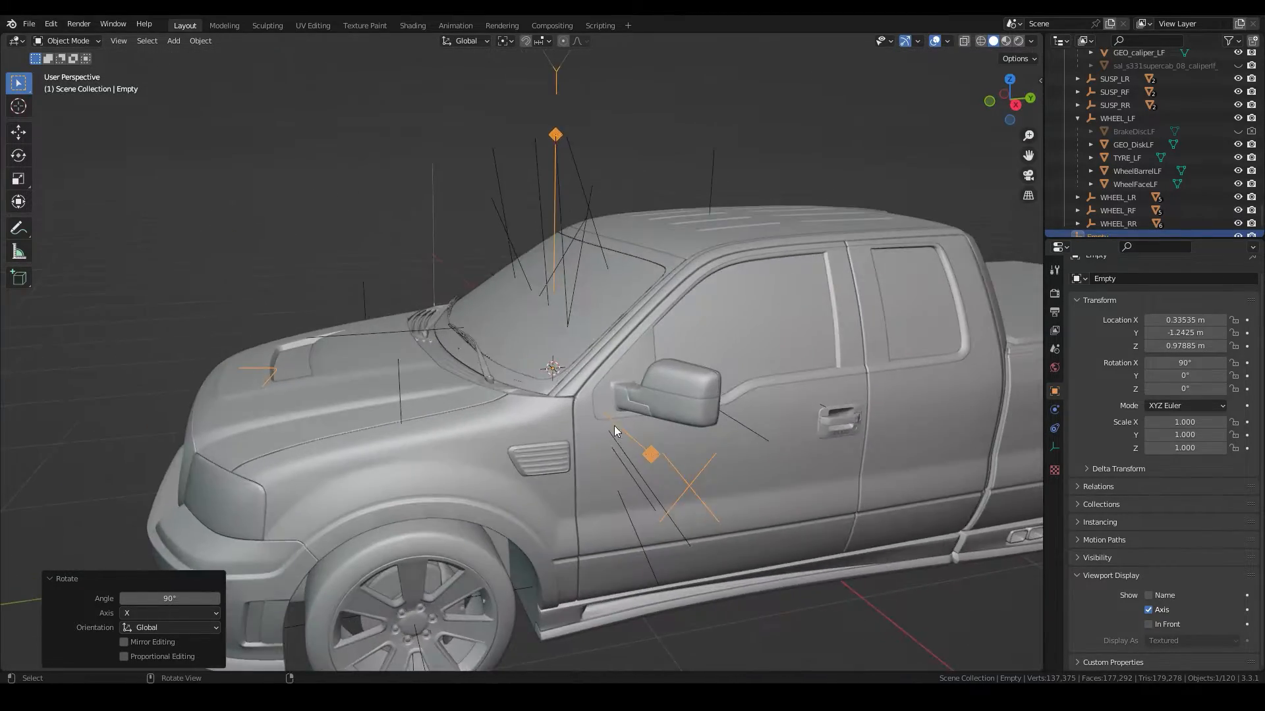
scroll(583, 328, "up", 5)
scroll(578, 326, "down", 6)
Add the odometer panel to the selection with the empty and isolate both objects in local view.
middle_click_drag(552, 316, 500, 378)
scroll(501, 389, "up", 7)
middle_click_drag(497, 409, 498, 476)
scroll(443, 414, "up", 3)
left_click(497, 495, "shift")
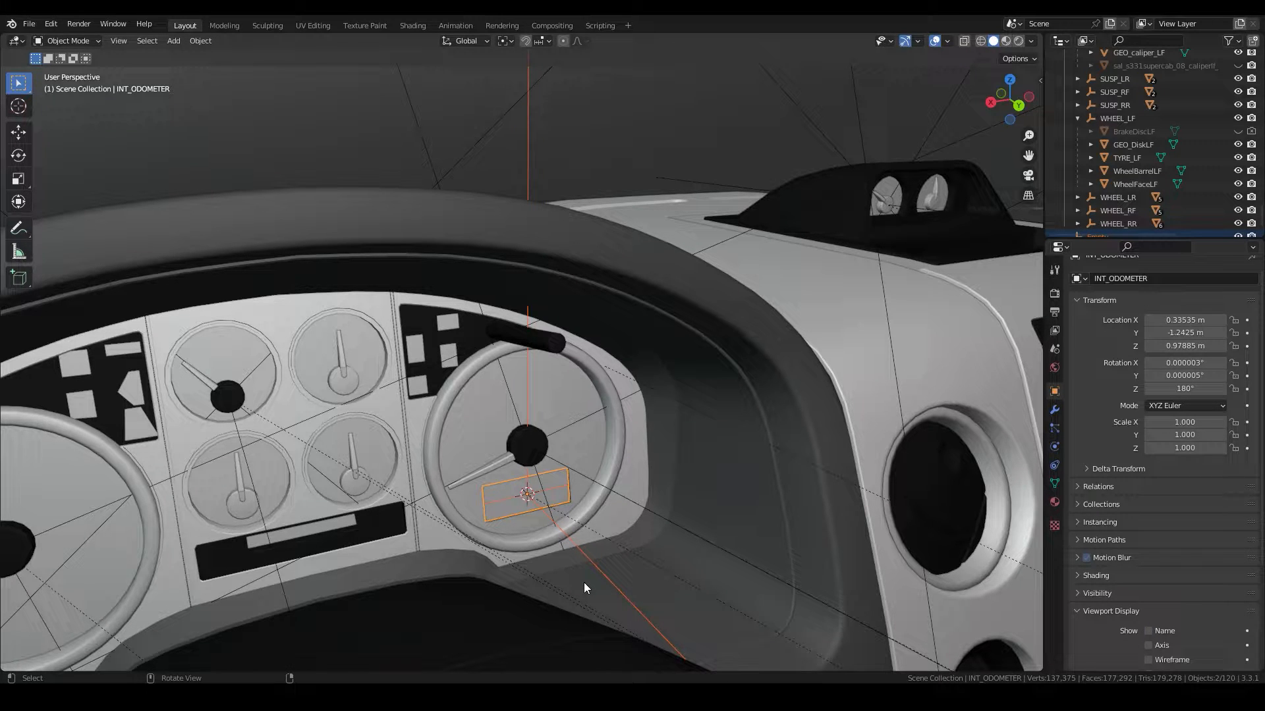
key("KP_Divide")
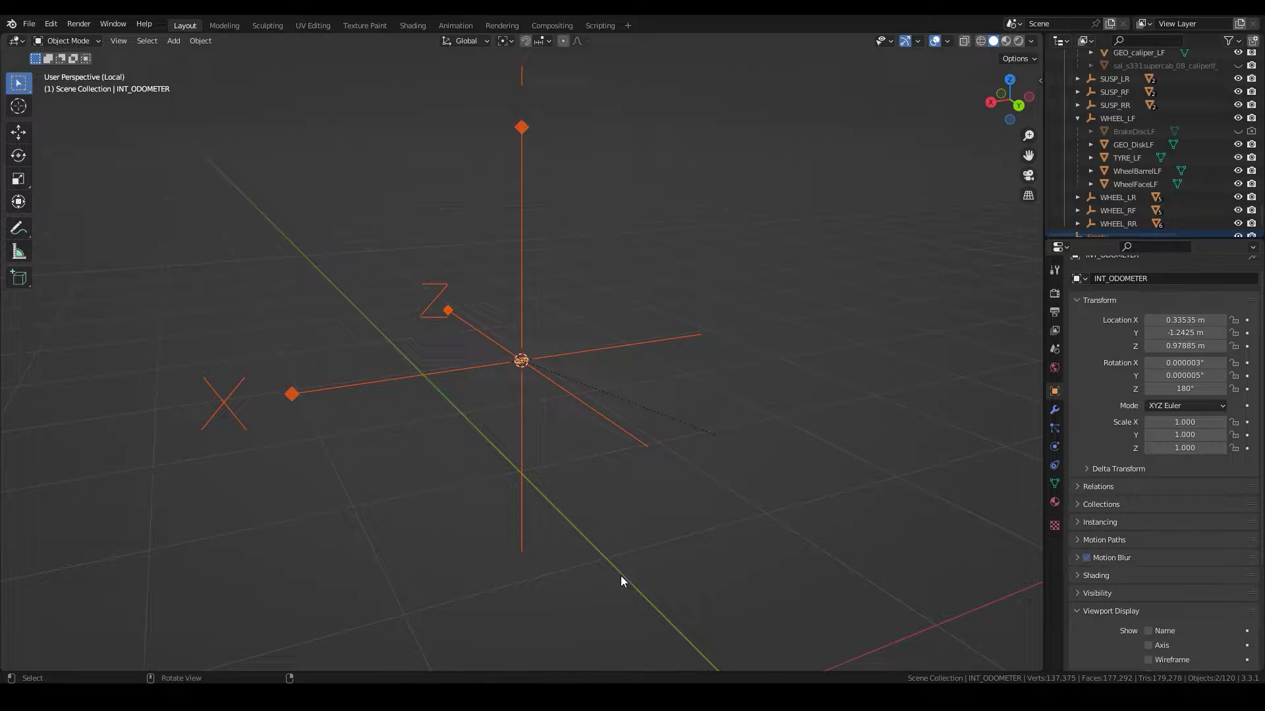
Rotate the empty about 10.1 degrees around the global X axis to match the odometer panel's tilt in the right orthographic view.
scroll(504, 374, "up", 7)
middle_click_drag(541, 434, 593, 425)
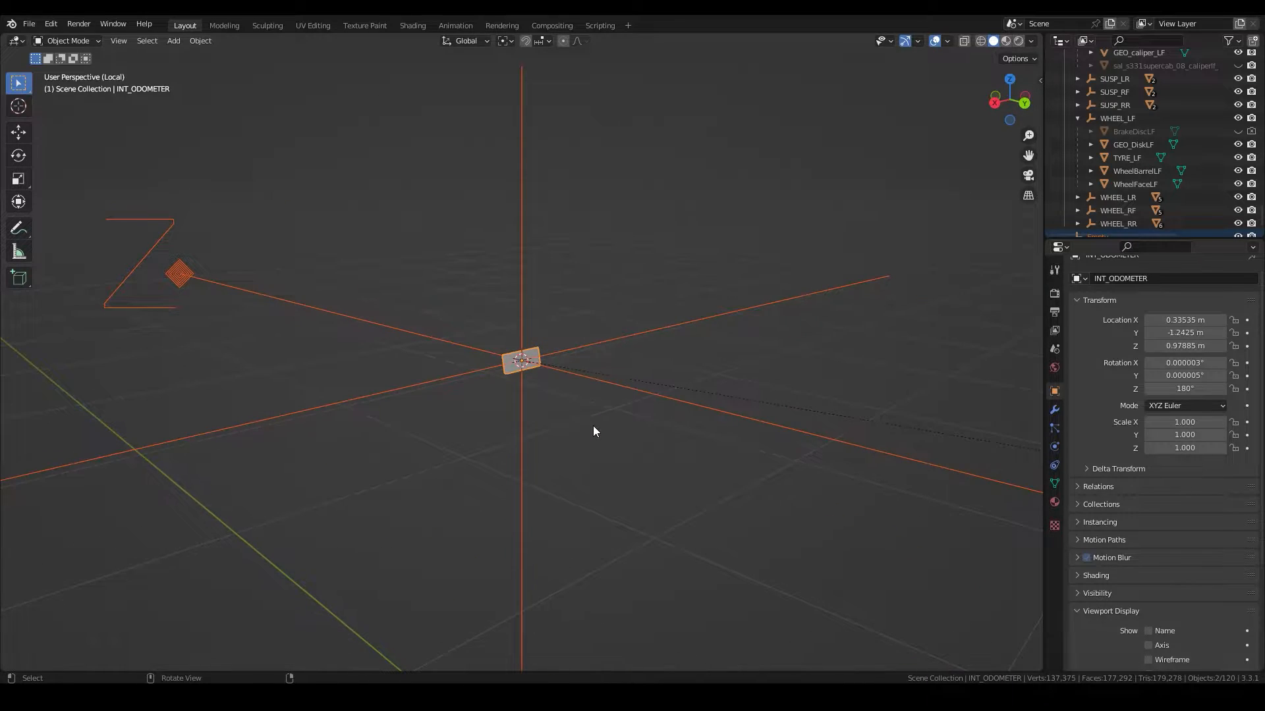
key("KP_3")
scroll(591, 424, "up", 5)
scroll(575, 409, "down", 10)
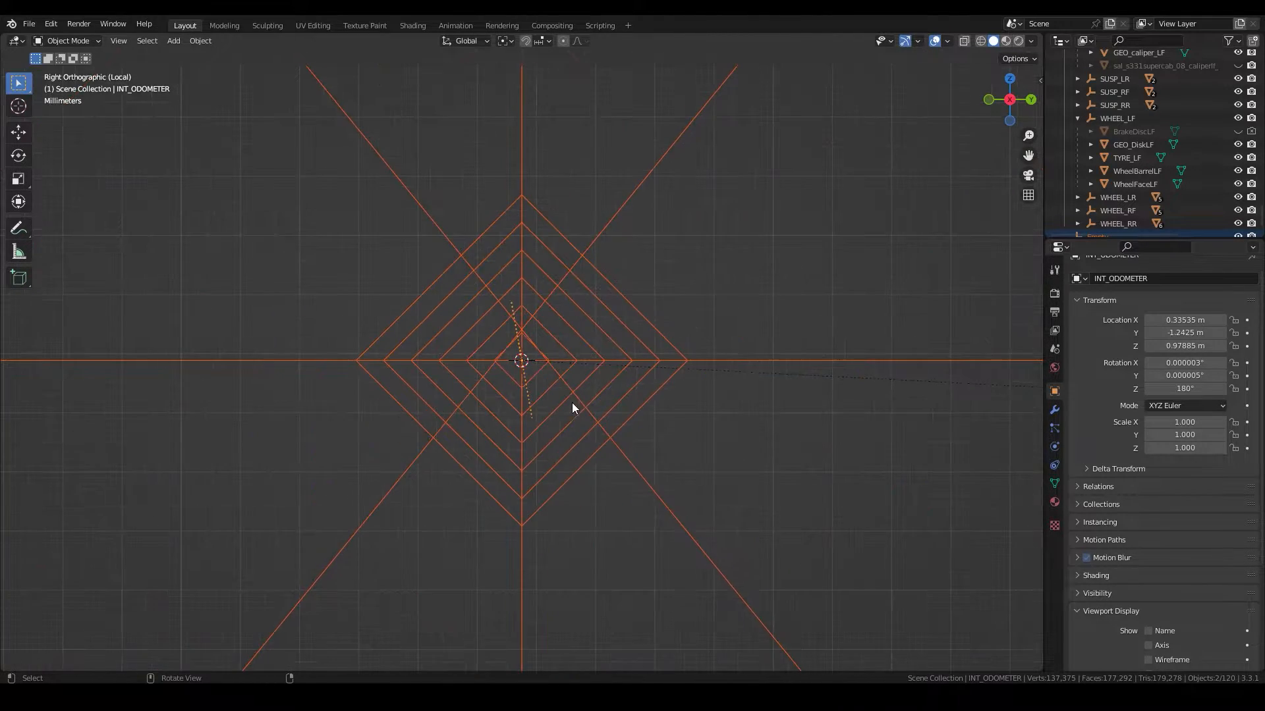
left_click(534, 342)
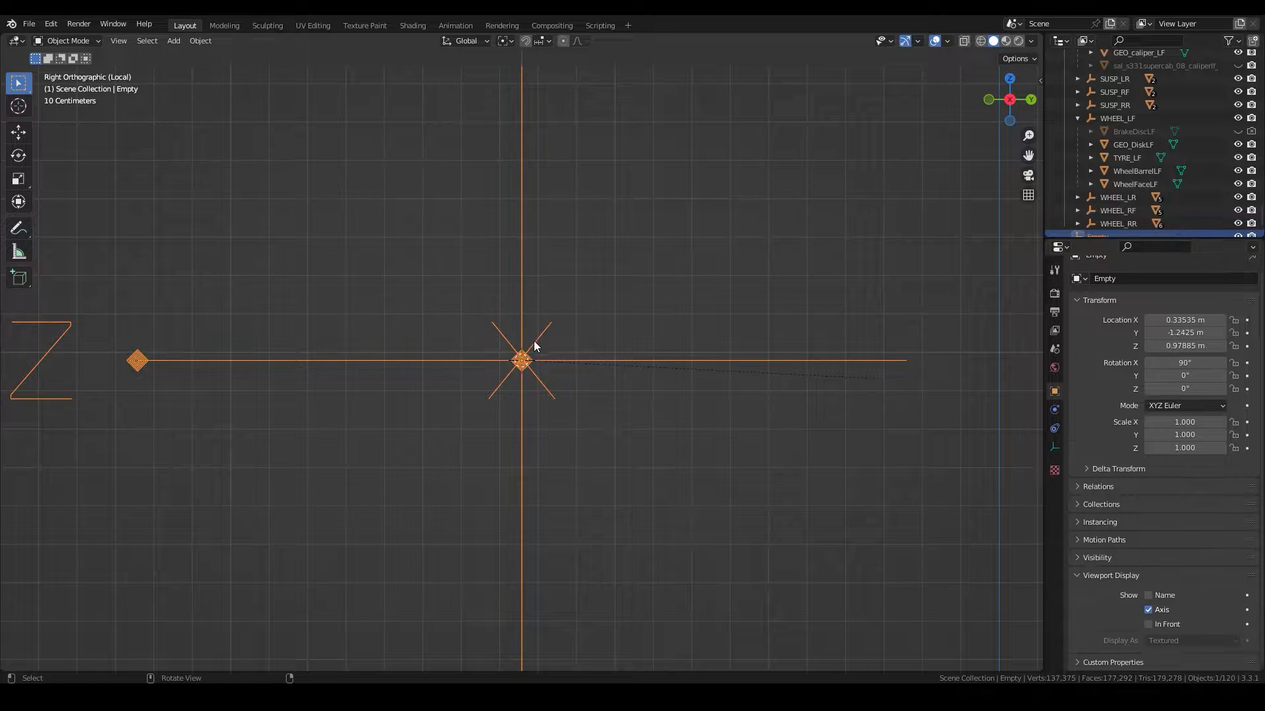
scroll(543, 367, "down", 5)
scroll(551, 364, "up", 17)
scroll(591, 385, "up", 6)
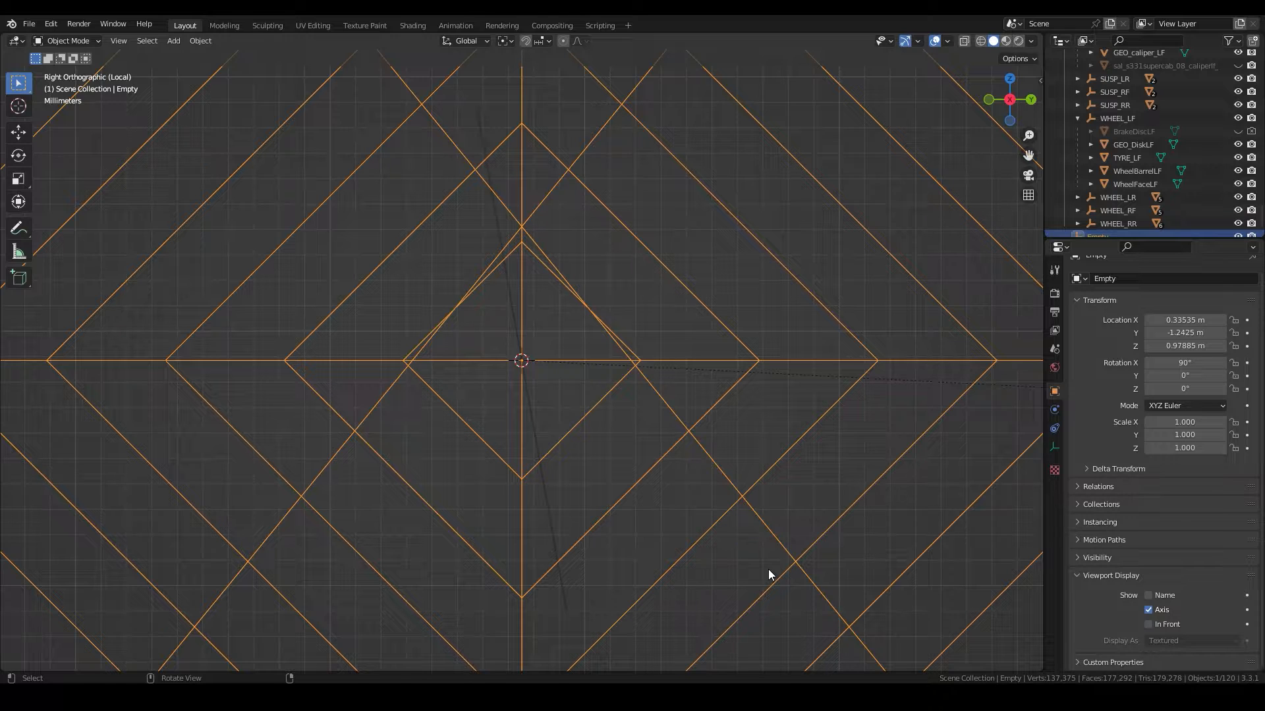
key("r")
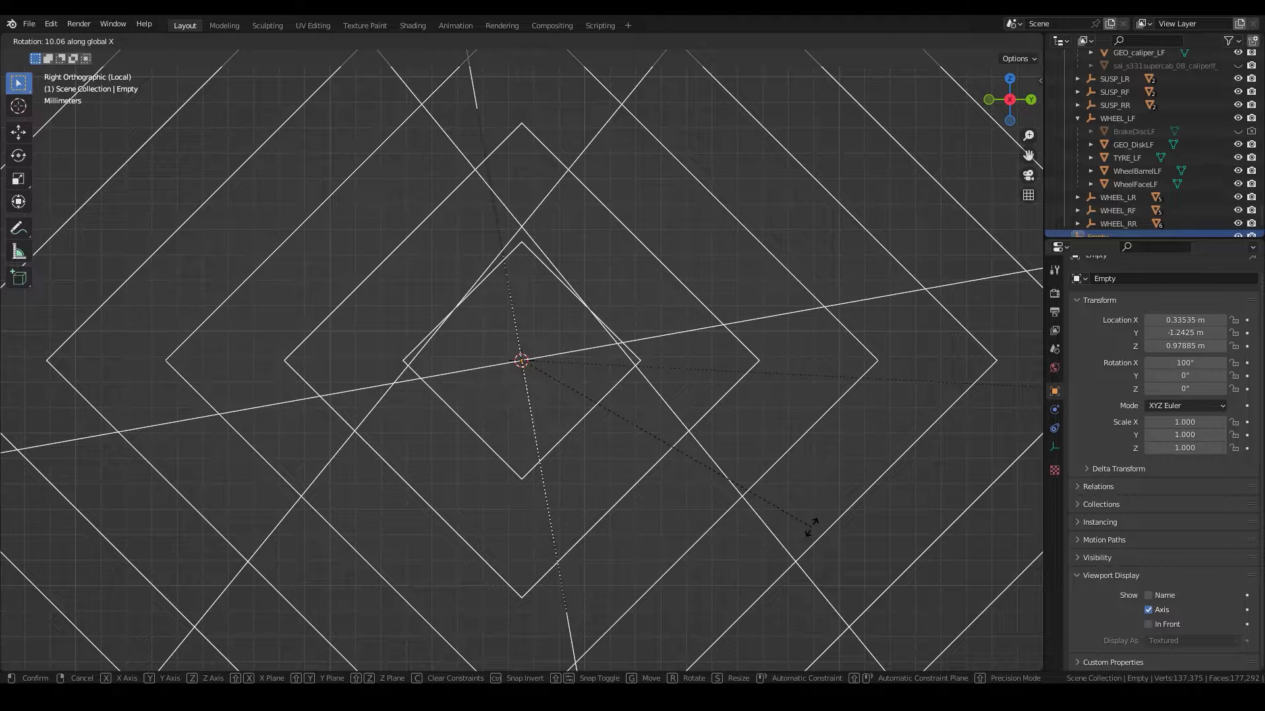
left_click(810, 527)
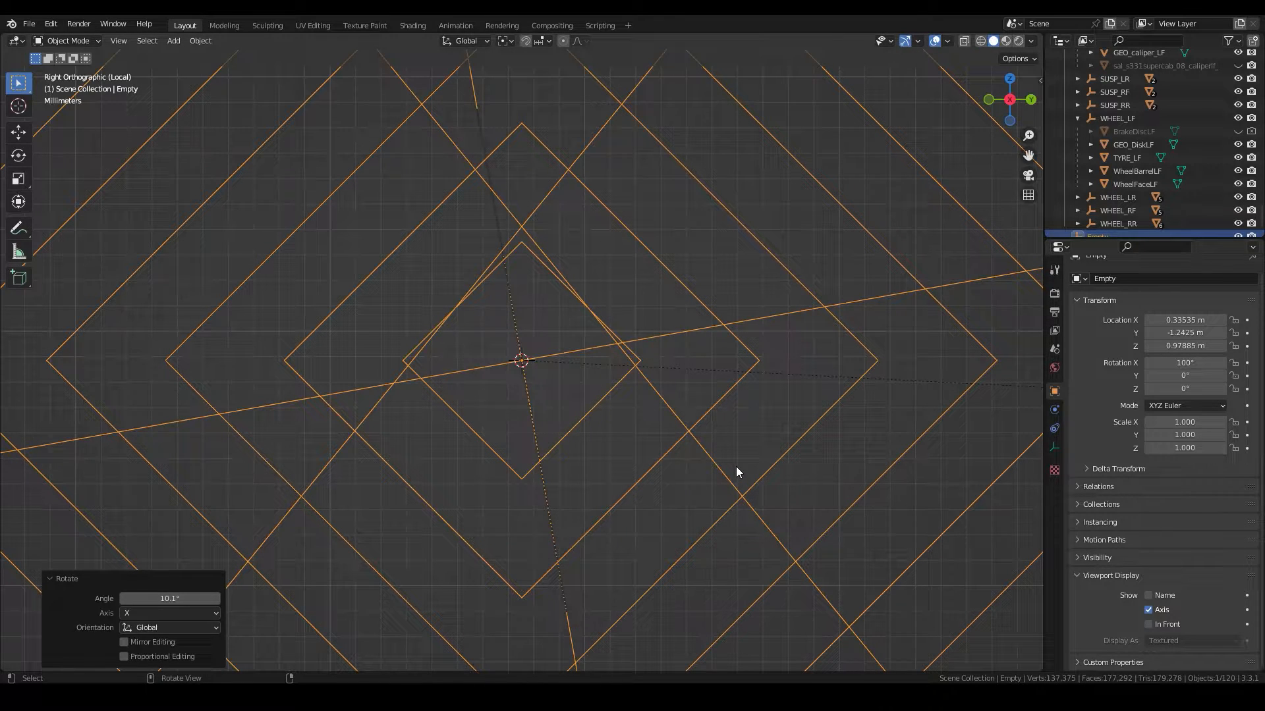
Move the empty about -0.0008 m along its local Z axis, just off the odometer panel's surface.
scroll(736, 471, "down", 5)
middle_click_drag(694, 497, 648, 494)
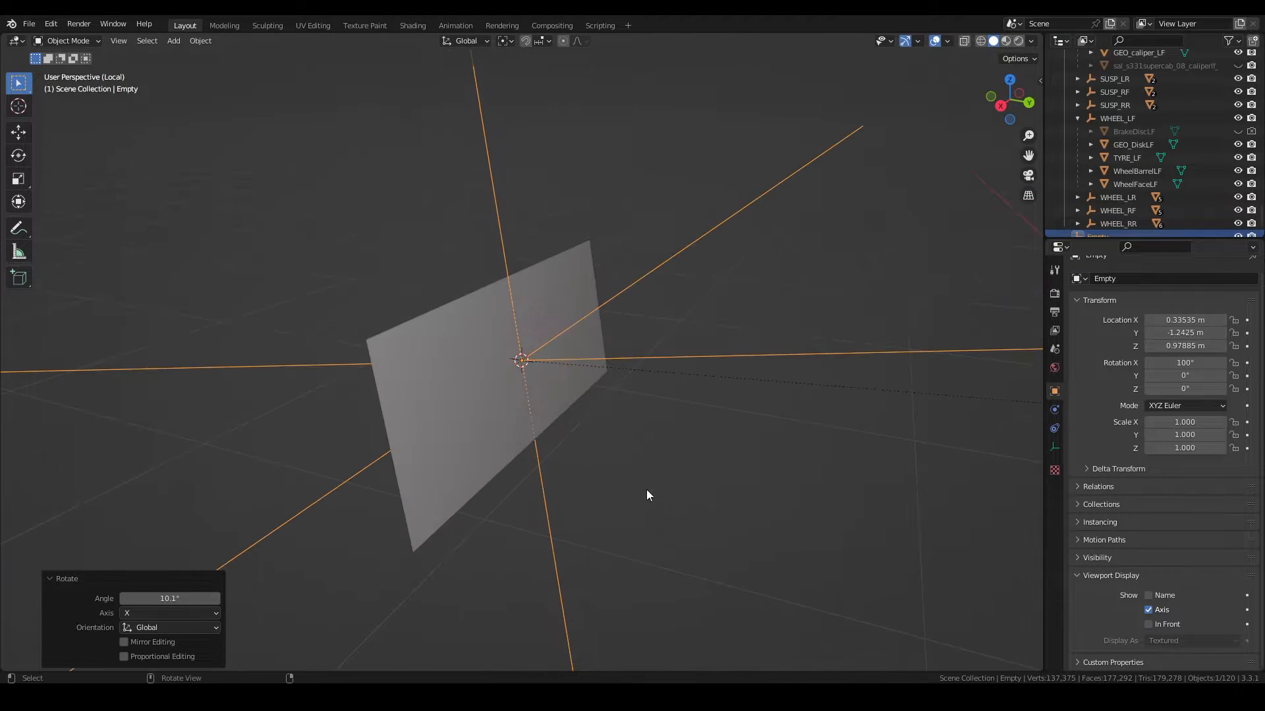
scroll(605, 441, "down", 3)
middle_click_drag(604, 439, 580, 396)
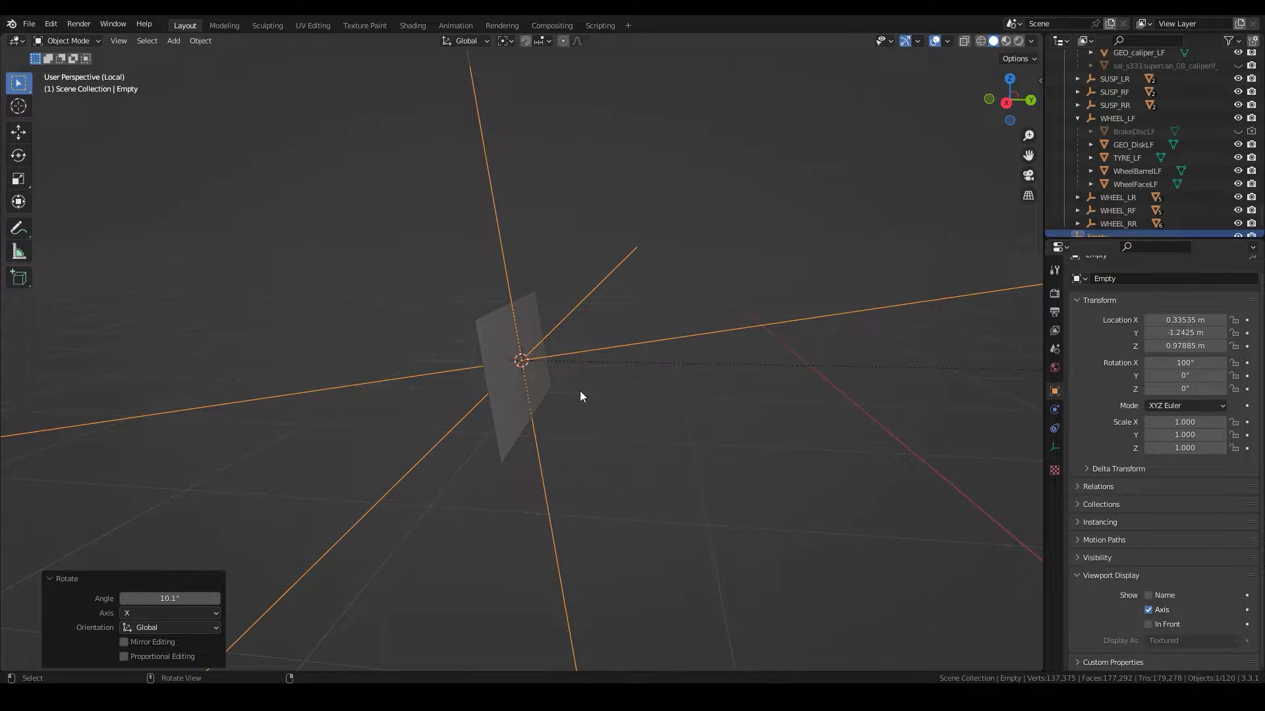
key("g")
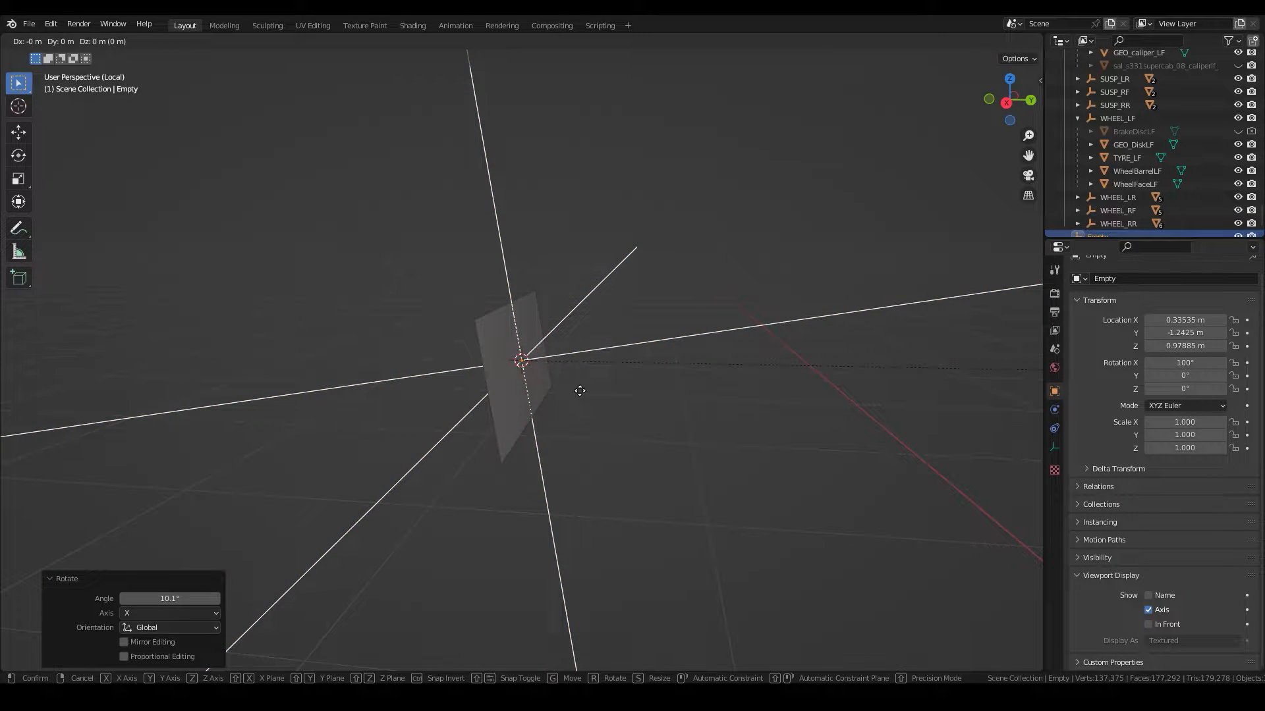
key("z")
key("z")
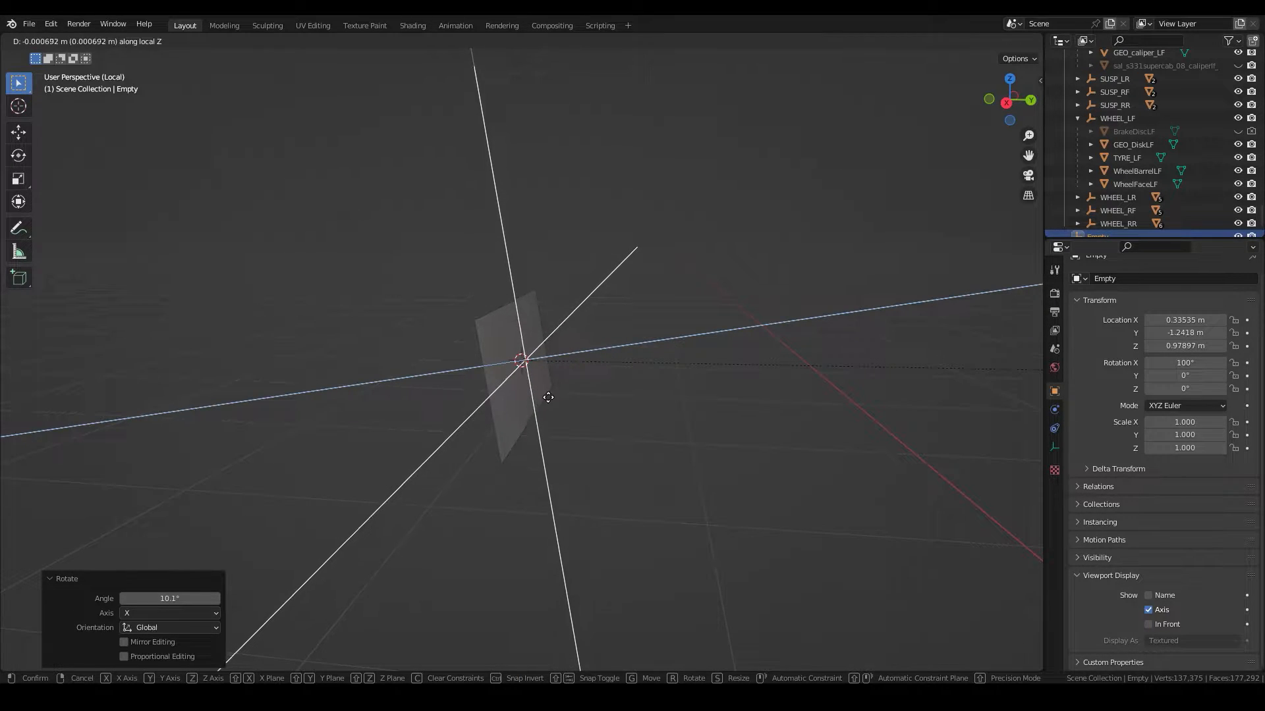
left_click(561, 405)
middle_click_drag(561, 404, 418, 413)
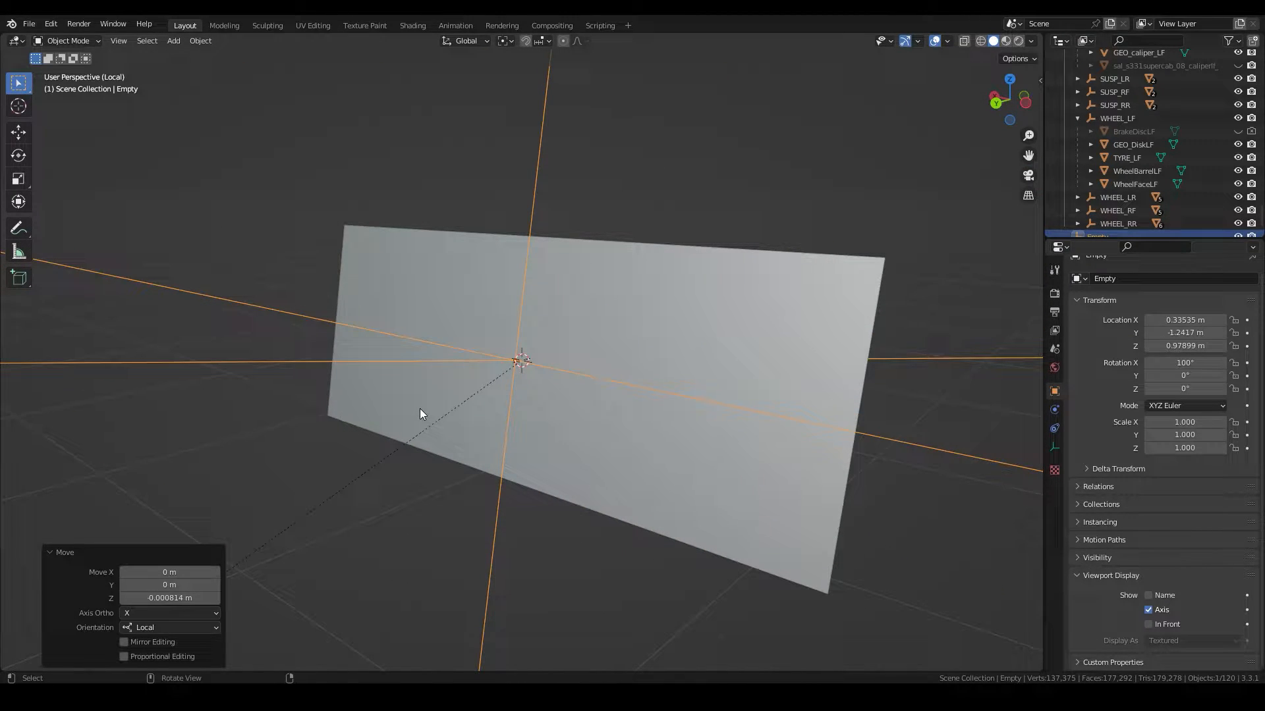
Exit local view and examine the empty's placement at the odometer panel in the instrument cluster.
key("KP_Divide")
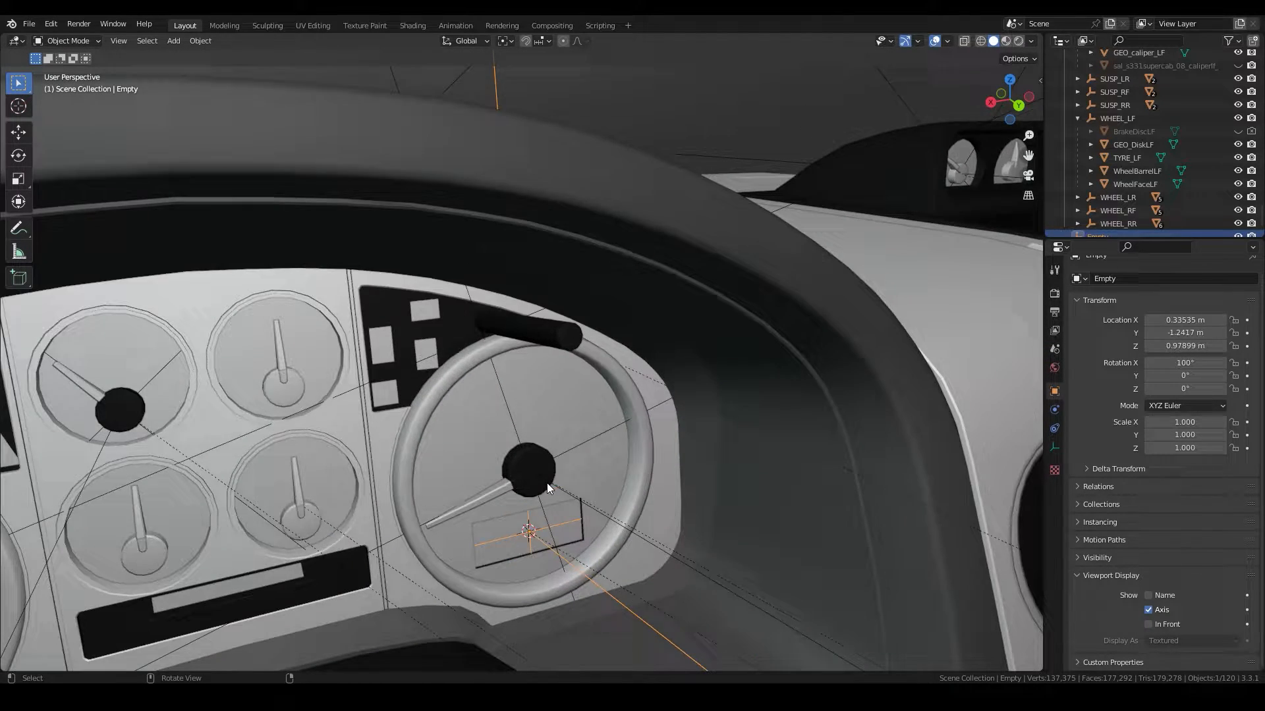
scroll(556, 476, "down", 10)
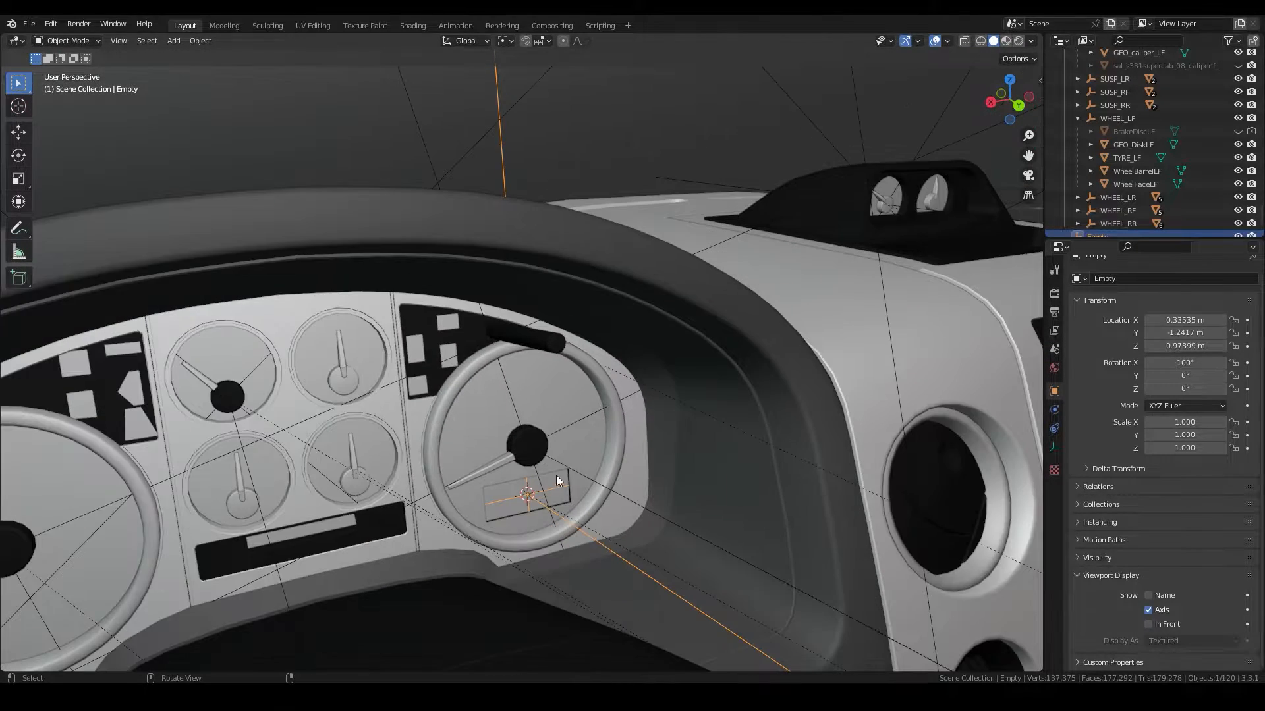
scroll(568, 469, "down", 6)
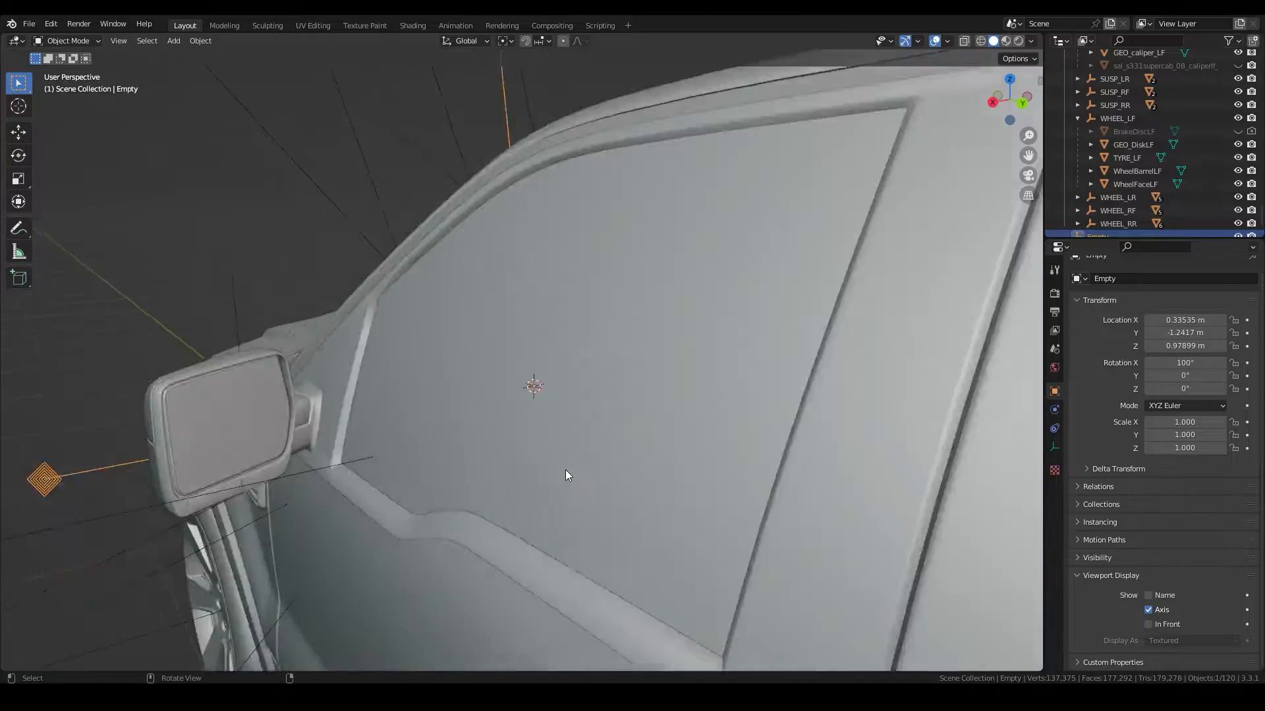
scroll(565, 470, "up", 10)
middle_click_drag(563, 470, 461, 471)
middle_click_drag(461, 471, 594, 455, "shift")
scroll(618, 469, "up", 4)
scroll(571, 452, "down", 7)
middle_click_drag(686, 489, 655, 497)
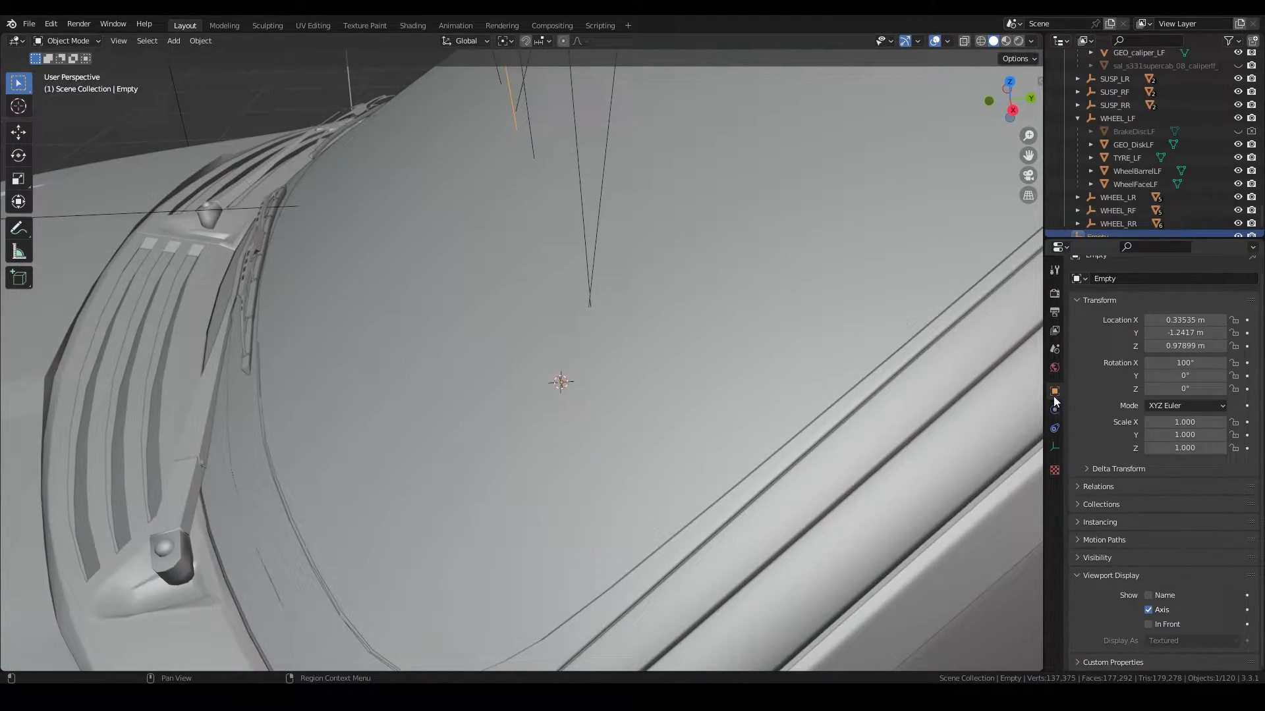
scroll(722, 442, "up", 3)
middle_click_drag(722, 443, 626, 452)
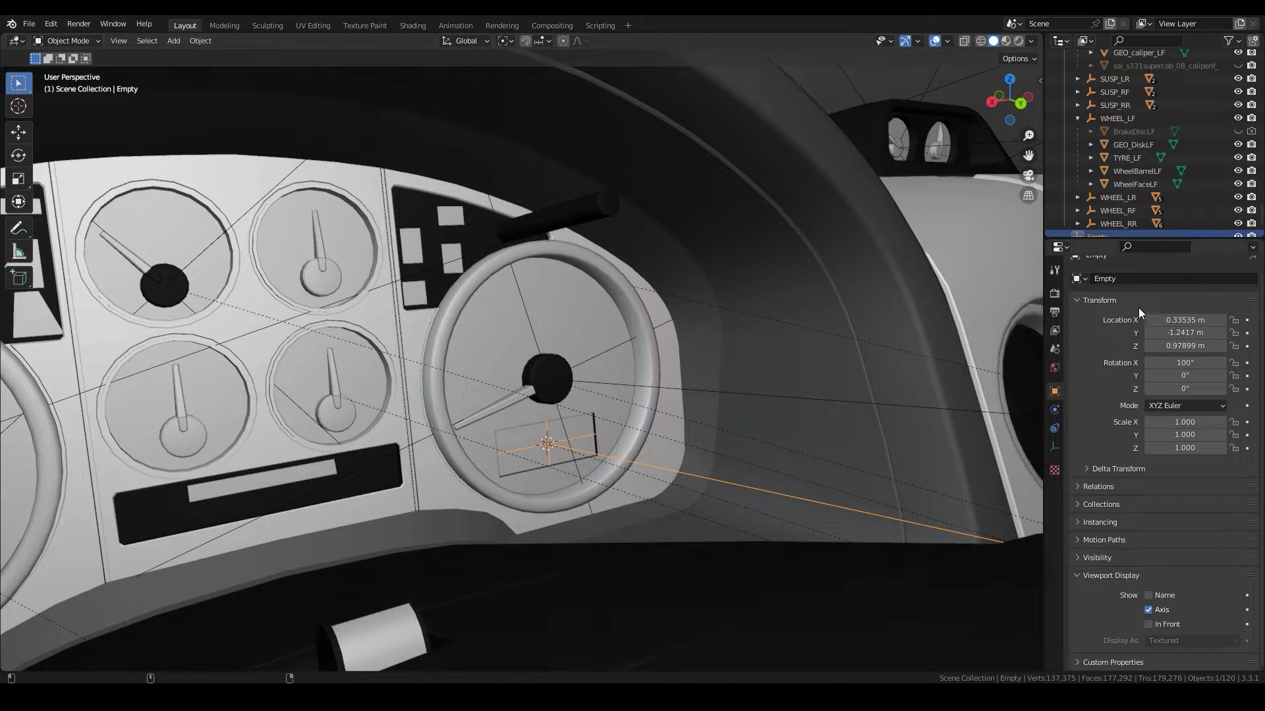
Rename the empty at the odometer panel to DISPLAY_DATA.
left_click(1133, 279)
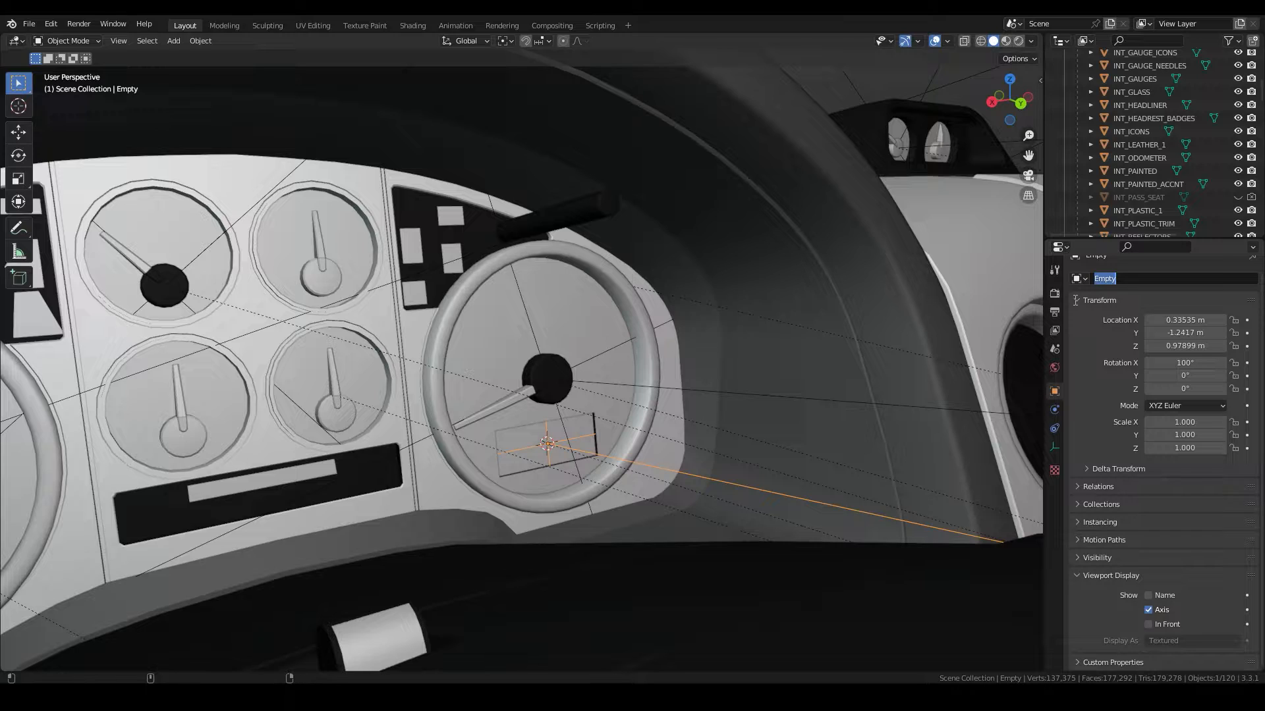
type("Da")
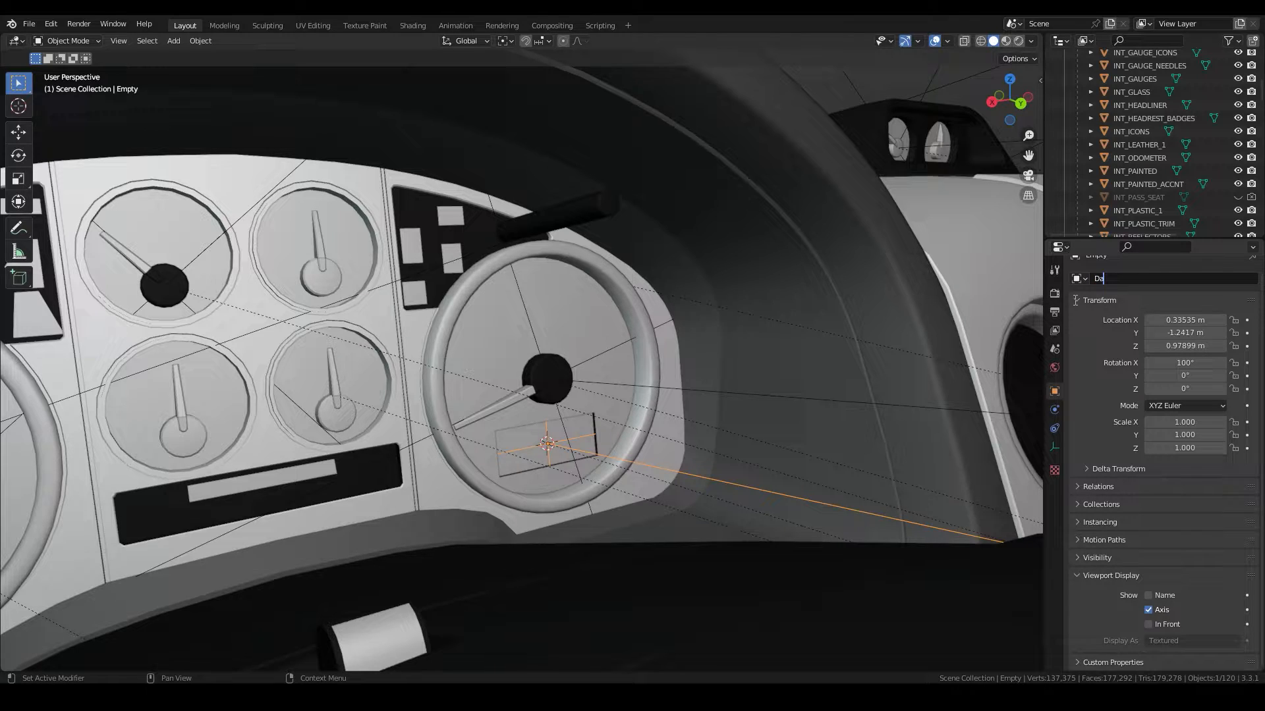
key("BackSpace")
type("ISPLAY_DATA")
type("_1")
key("BackSpace")
key("BackSpace")
key("BackSpace")
key("BackSpace")
key("BackSpace")
key("BackSpace")
key("BackSpace")
type("_D")
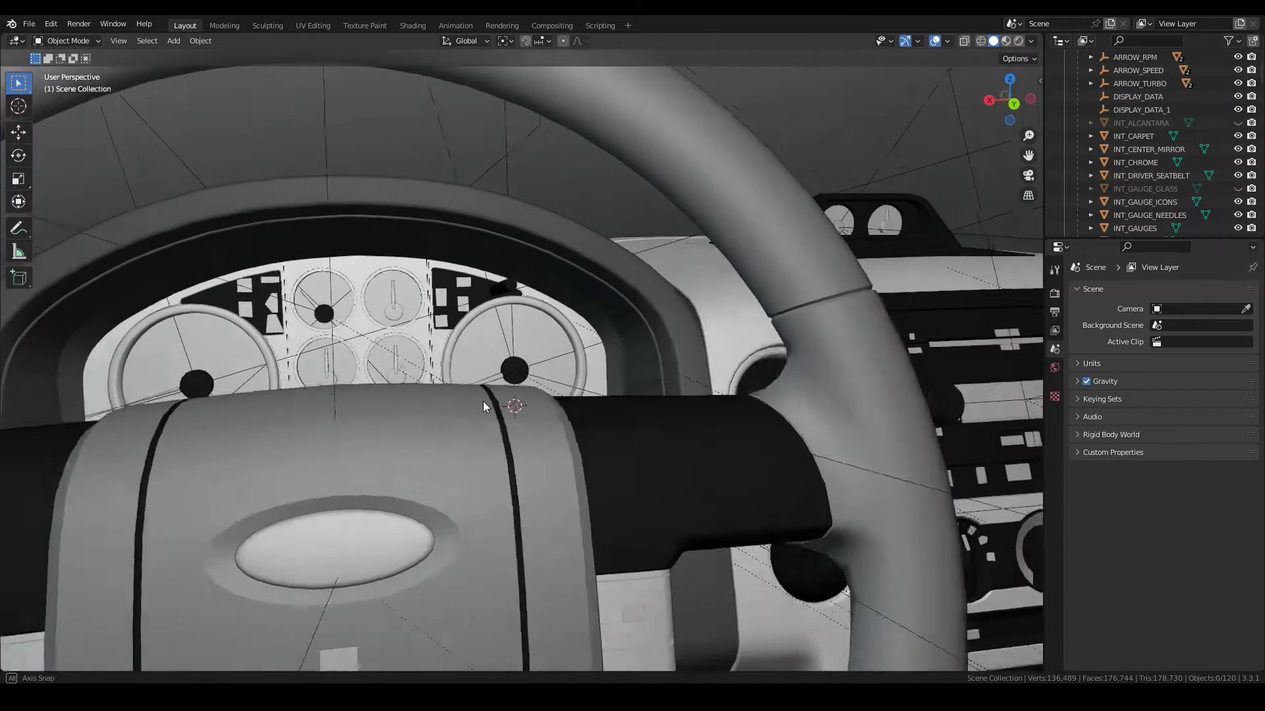
Inspect the instrument cluster and the whole truck, and unhide the INT_GAUGE_GLASS object.
middle_click_drag(483, 401, 583, 424)
scroll(510, 416, "down", 1)
scroll(492, 405, "down", 14)
middle_click_drag(492, 405, 591, 417)
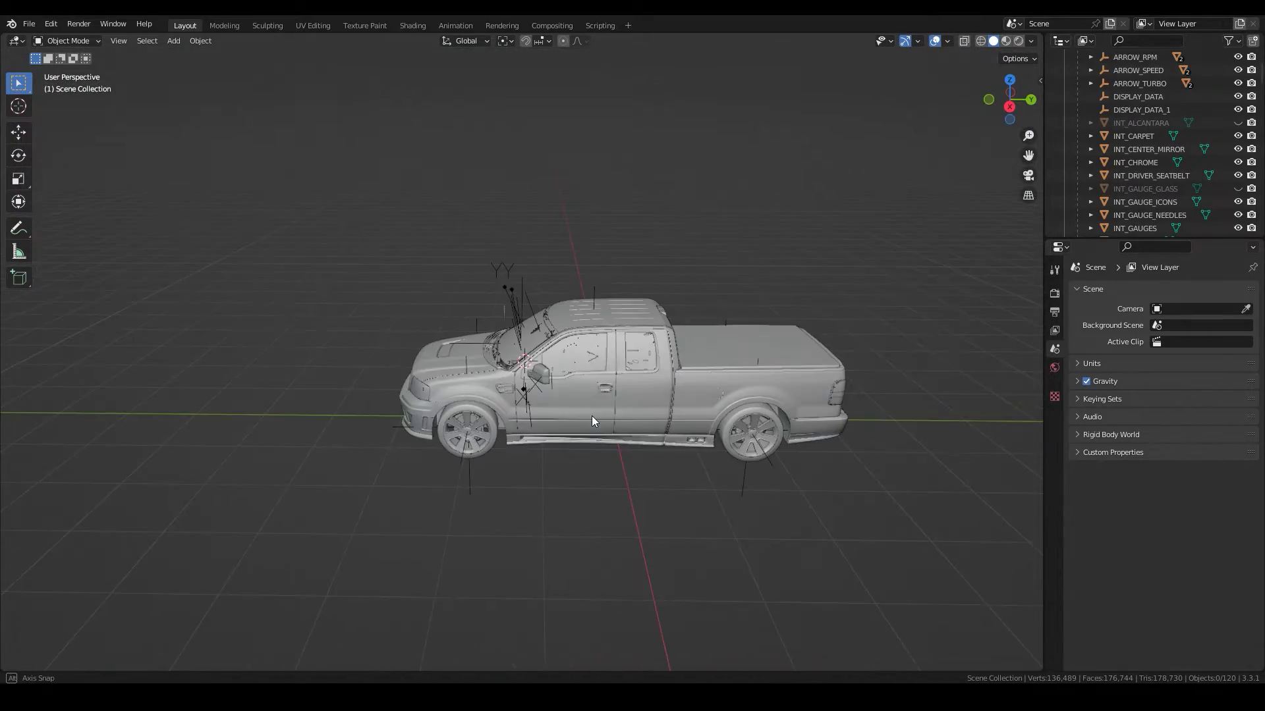
scroll(519, 401, "up", 10)
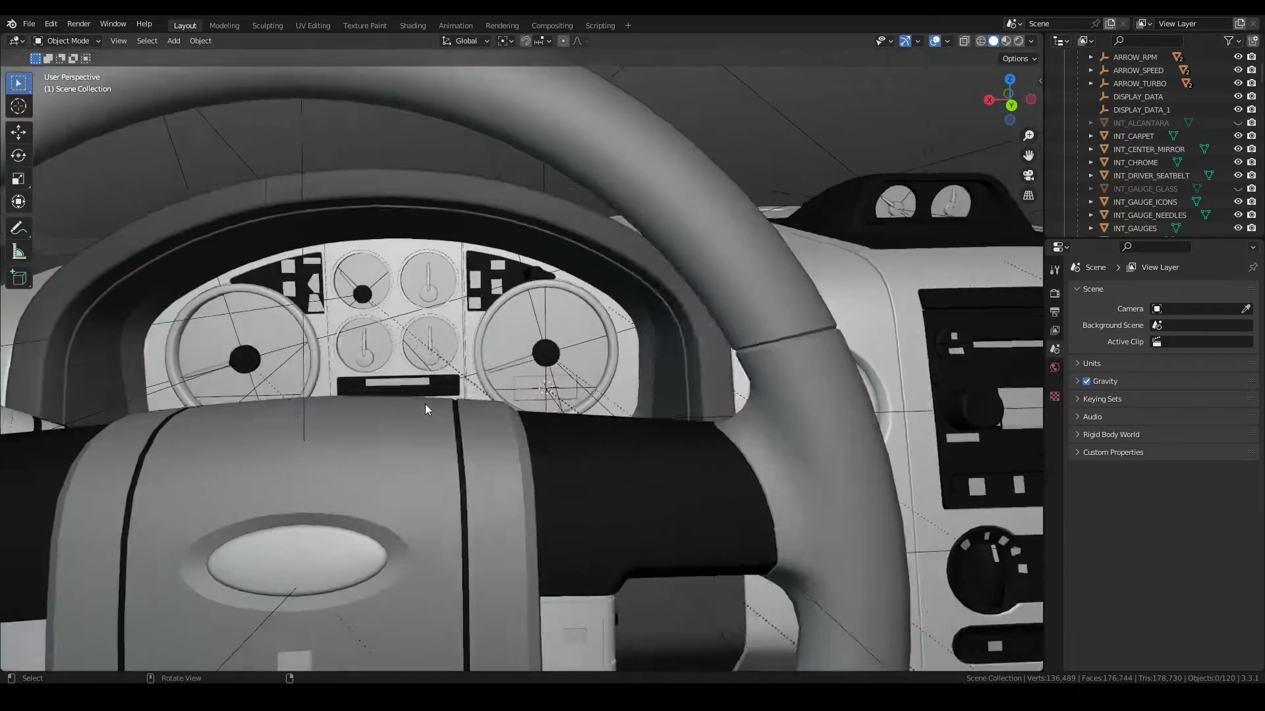
middle_click_drag(425, 404, 460, 405)
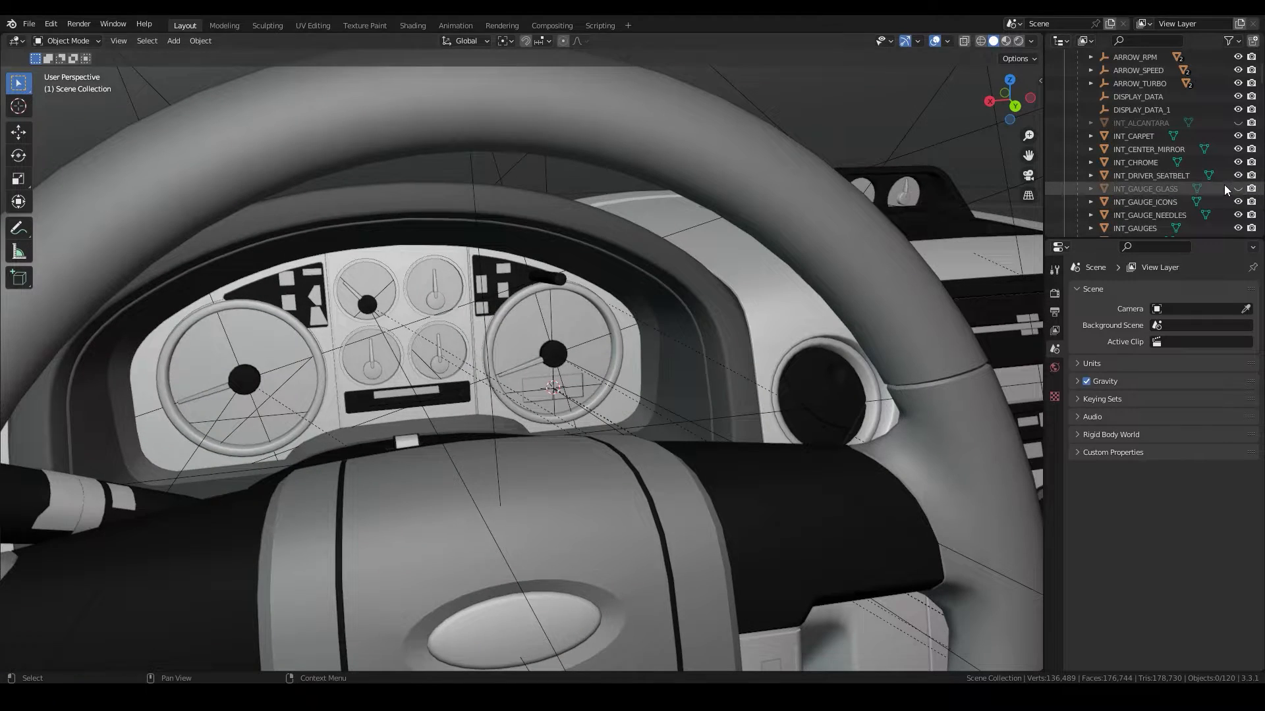
left_click(1237, 189)
Select all of the truck's objects and start an FBX export over the existing saleen s331.FBX file.
scroll(479, 408, "down", 15)
middle_click_drag(734, 405, 512, 418)
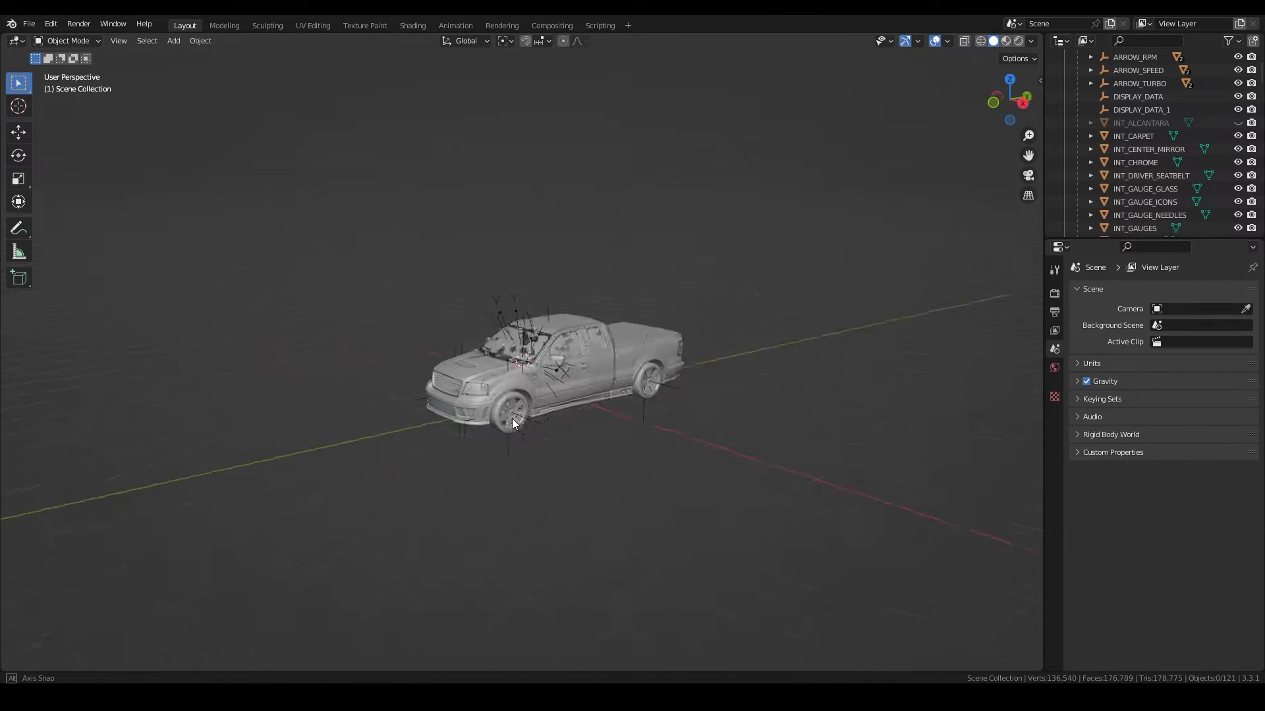
scroll(540, 431, "up", 4)
key("a")
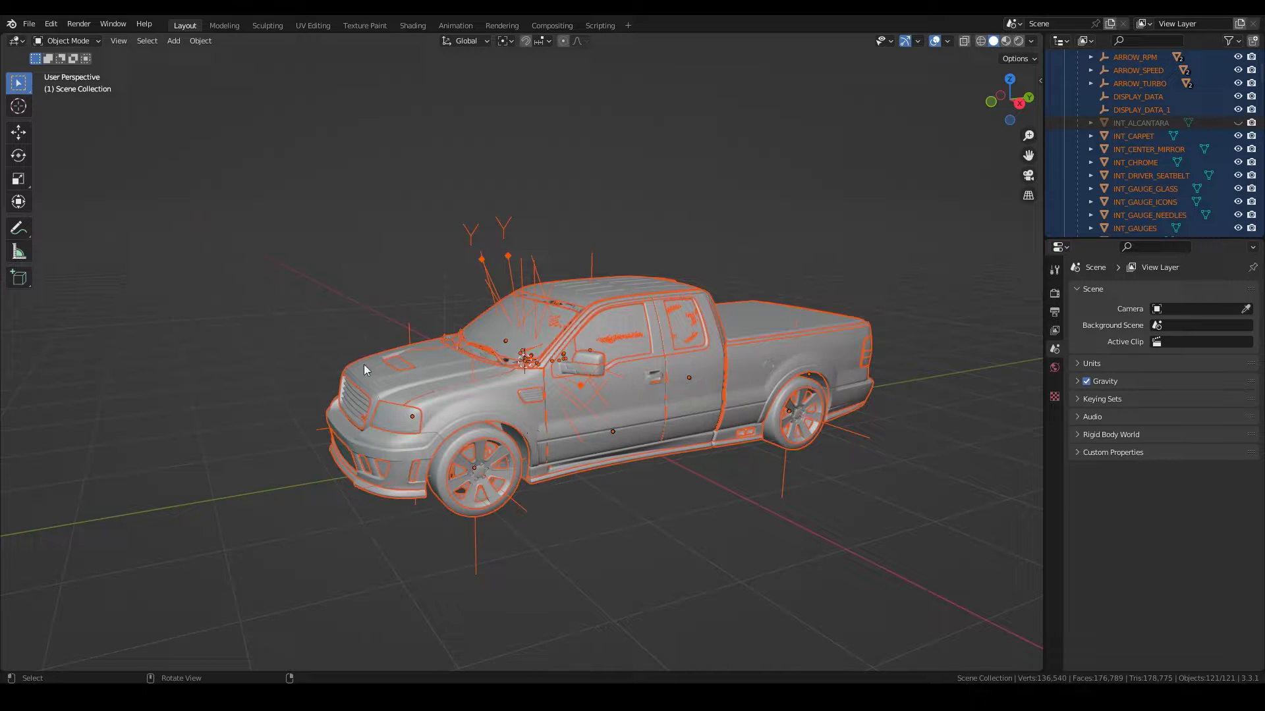
left_click(29, 24)
mouse_move(69, 214)
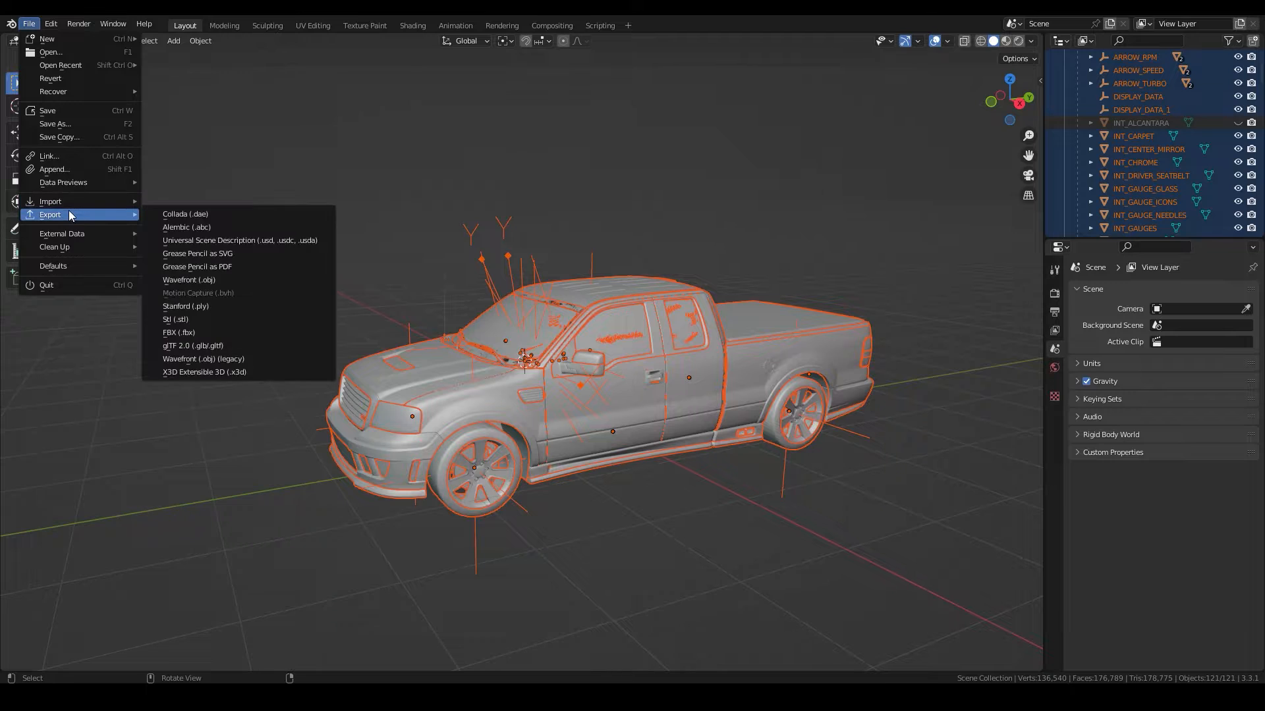
left_click(227, 333)
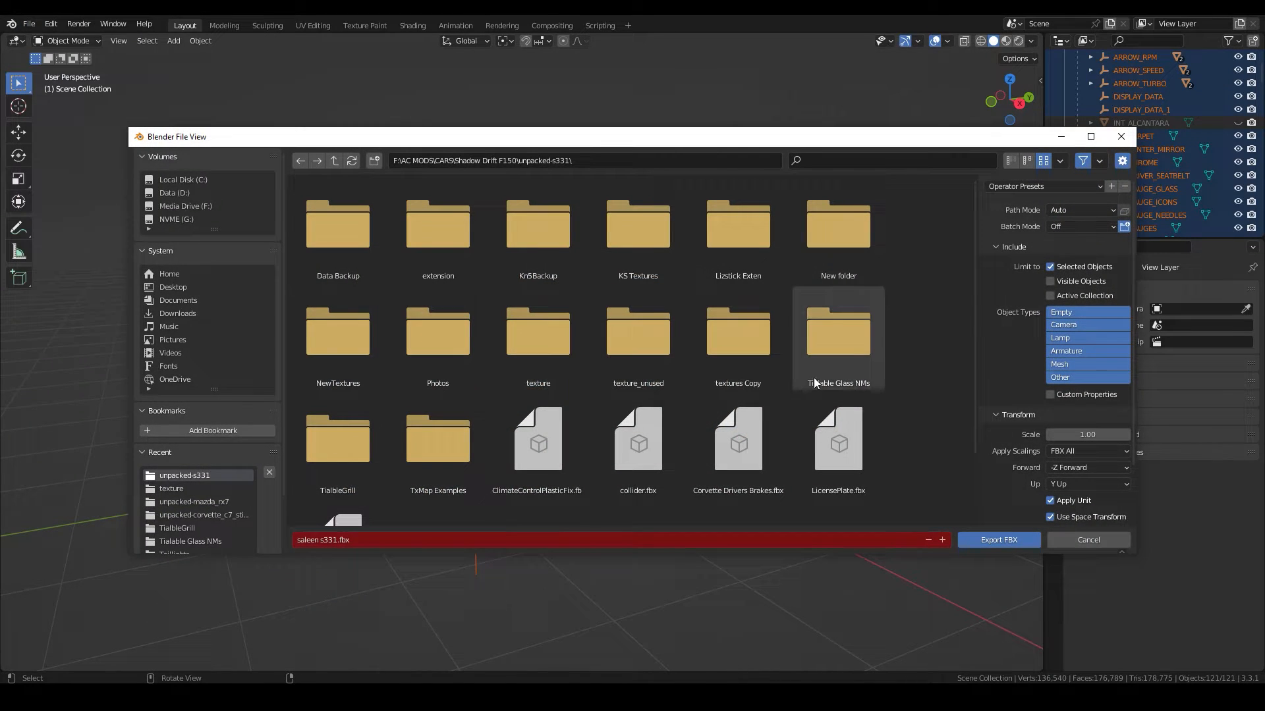
scroll(856, 408, "down", 3)
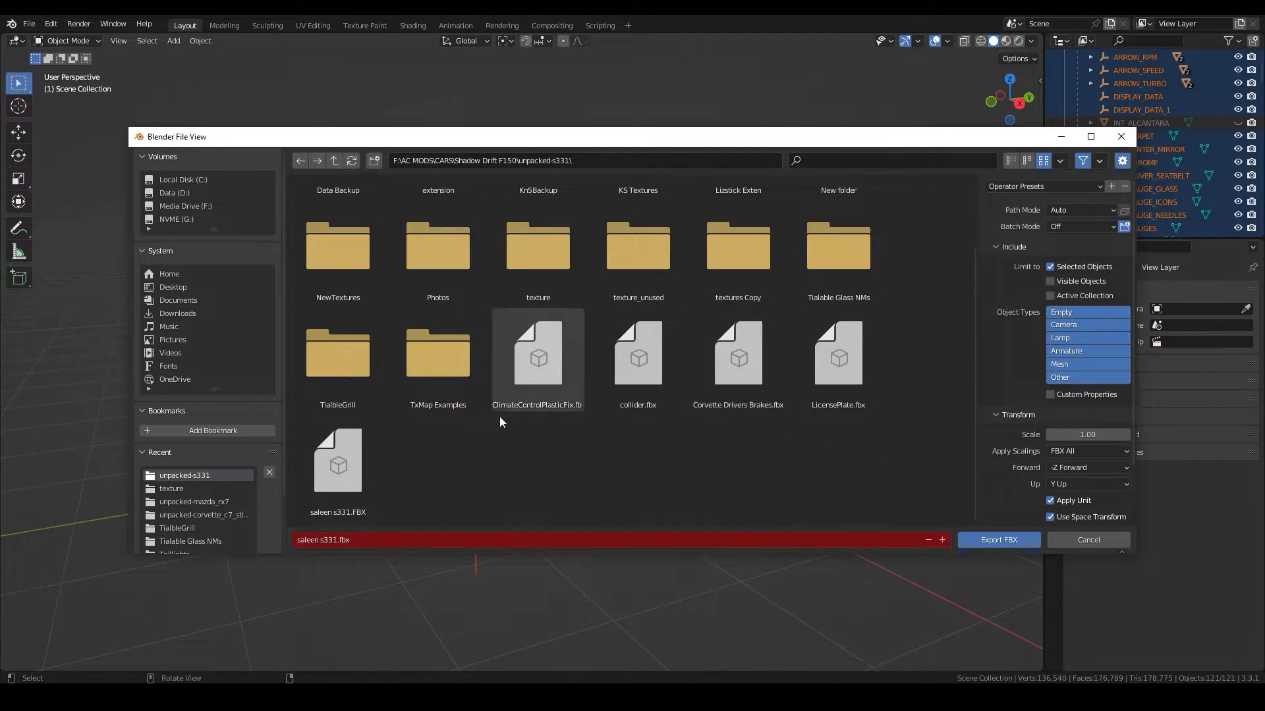
left_click(351, 488)
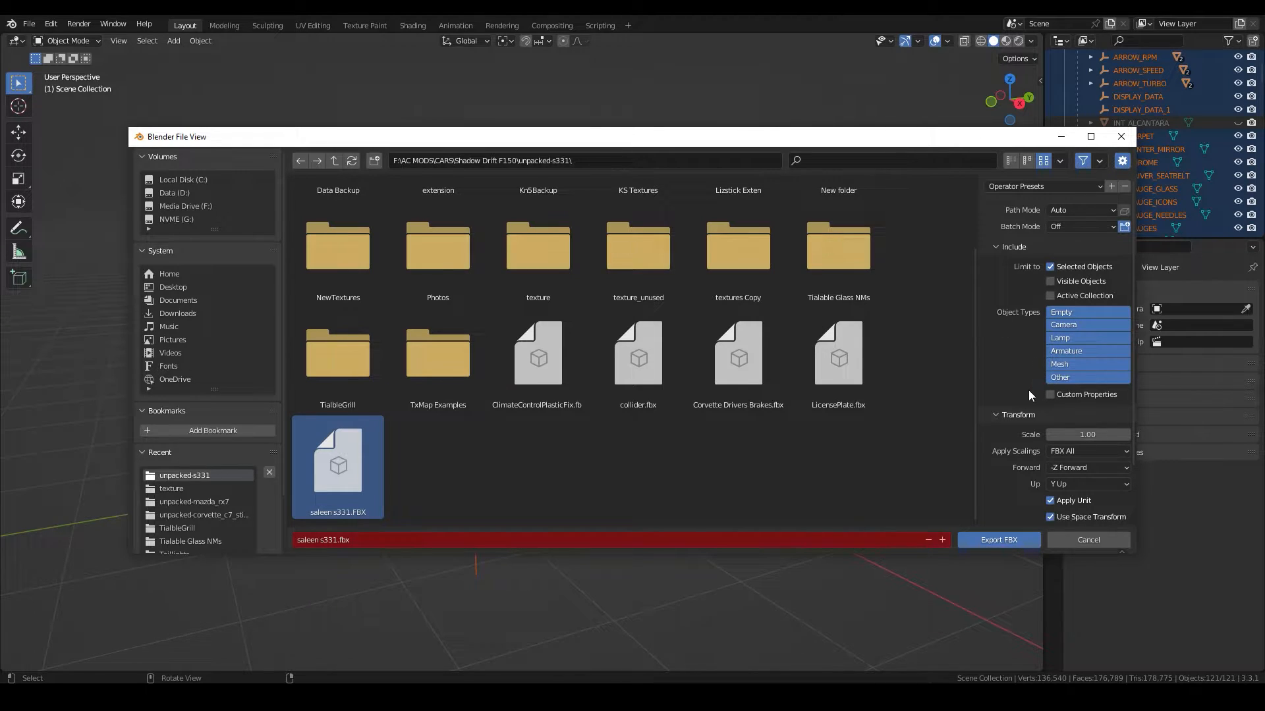
Try the All Local option for the export's Apply Scalings setting and return it to FBX All.
left_click(1060, 453)
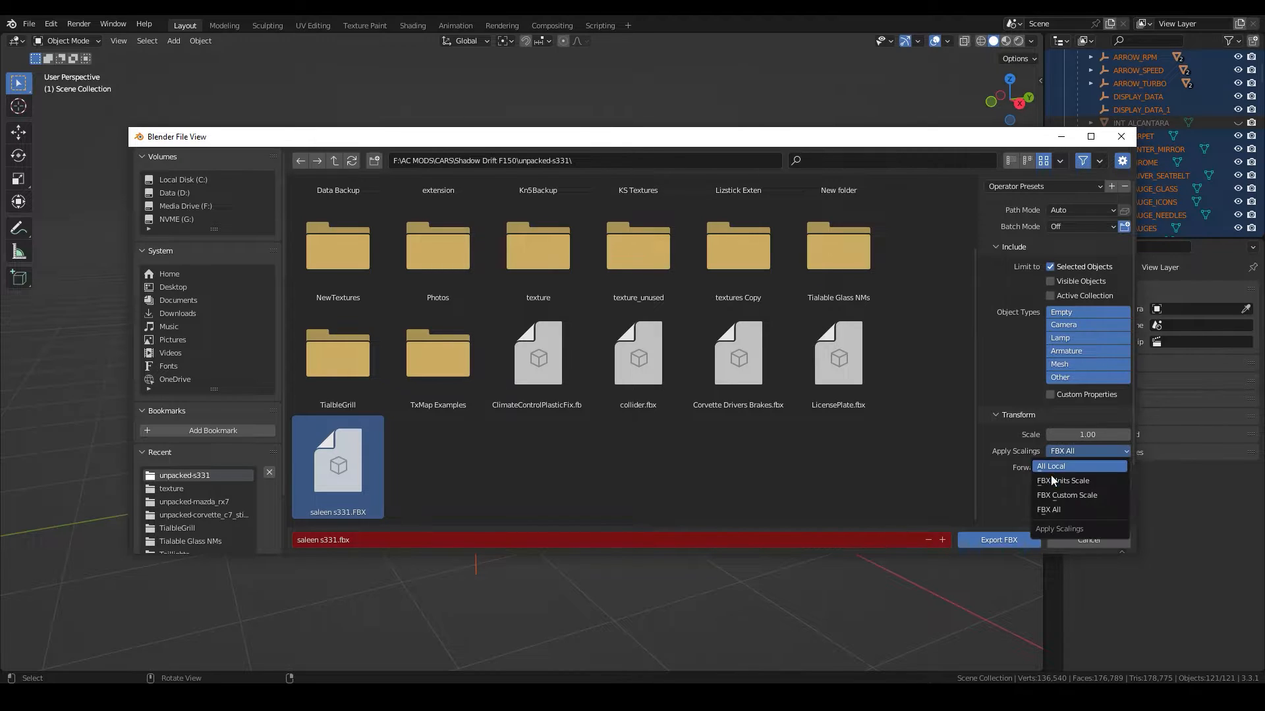
left_click(1054, 469)
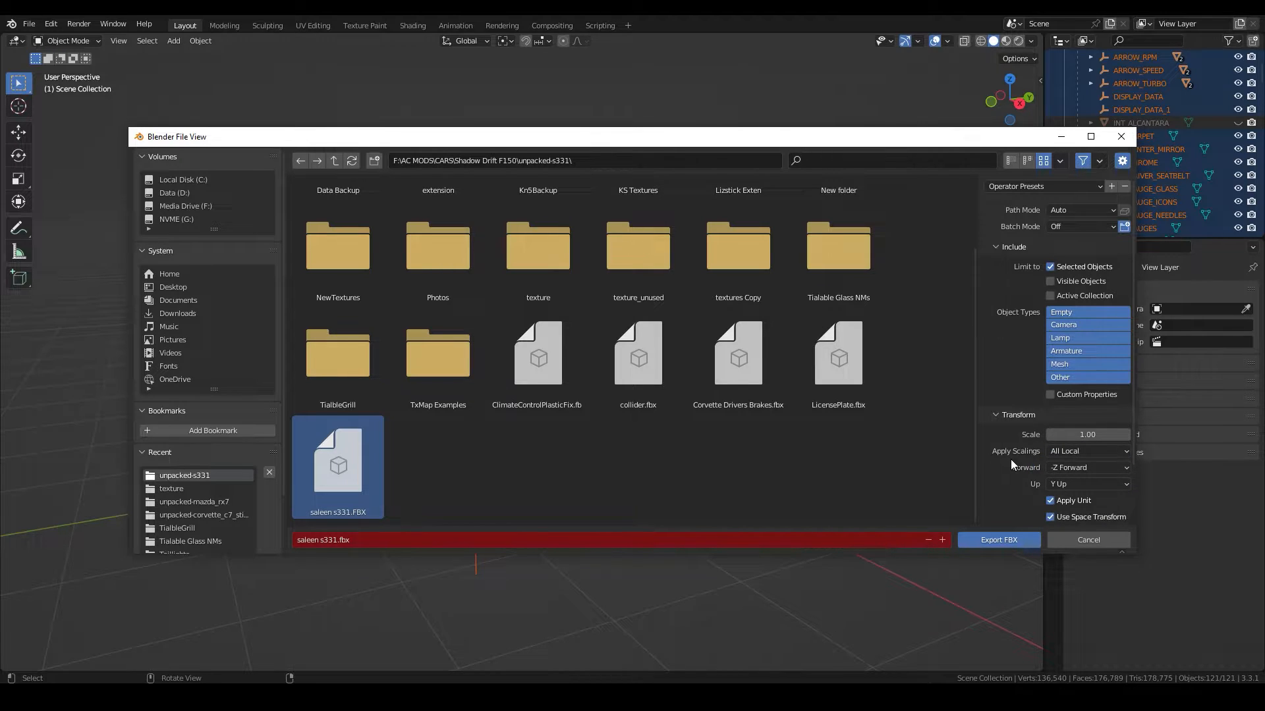
left_click(1068, 452)
left_click(1063, 454)
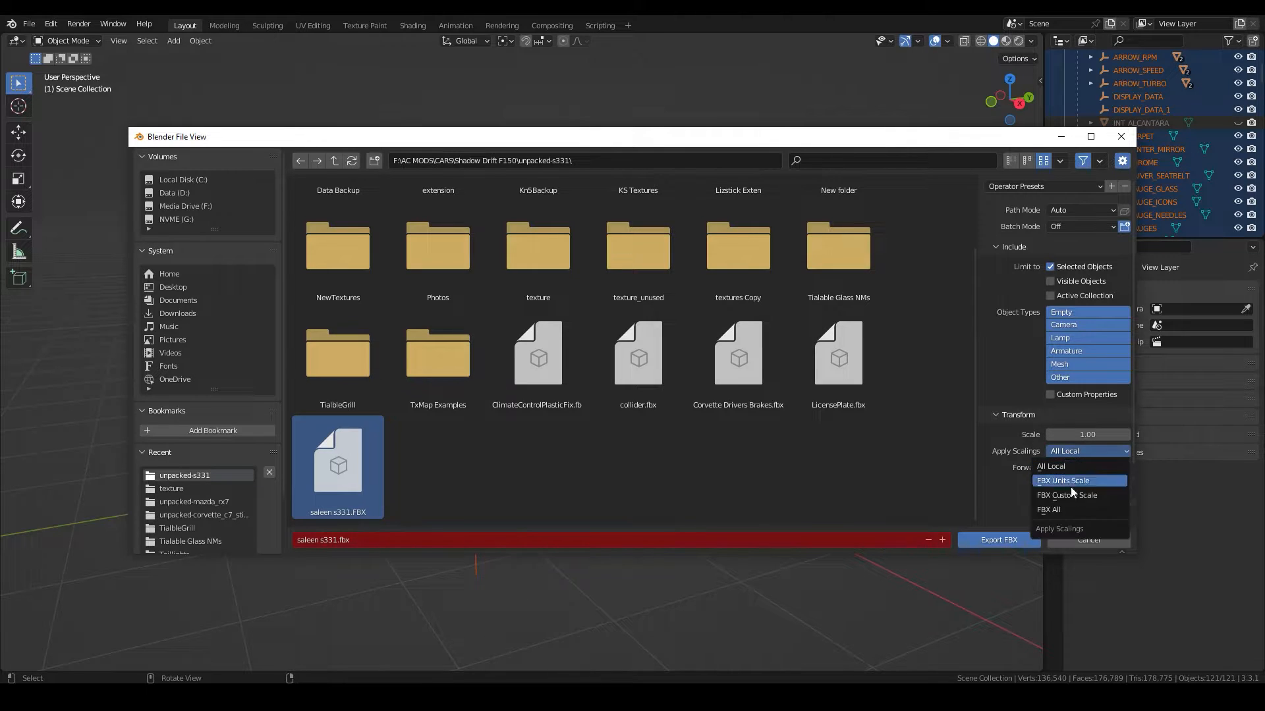
left_click(1081, 509)
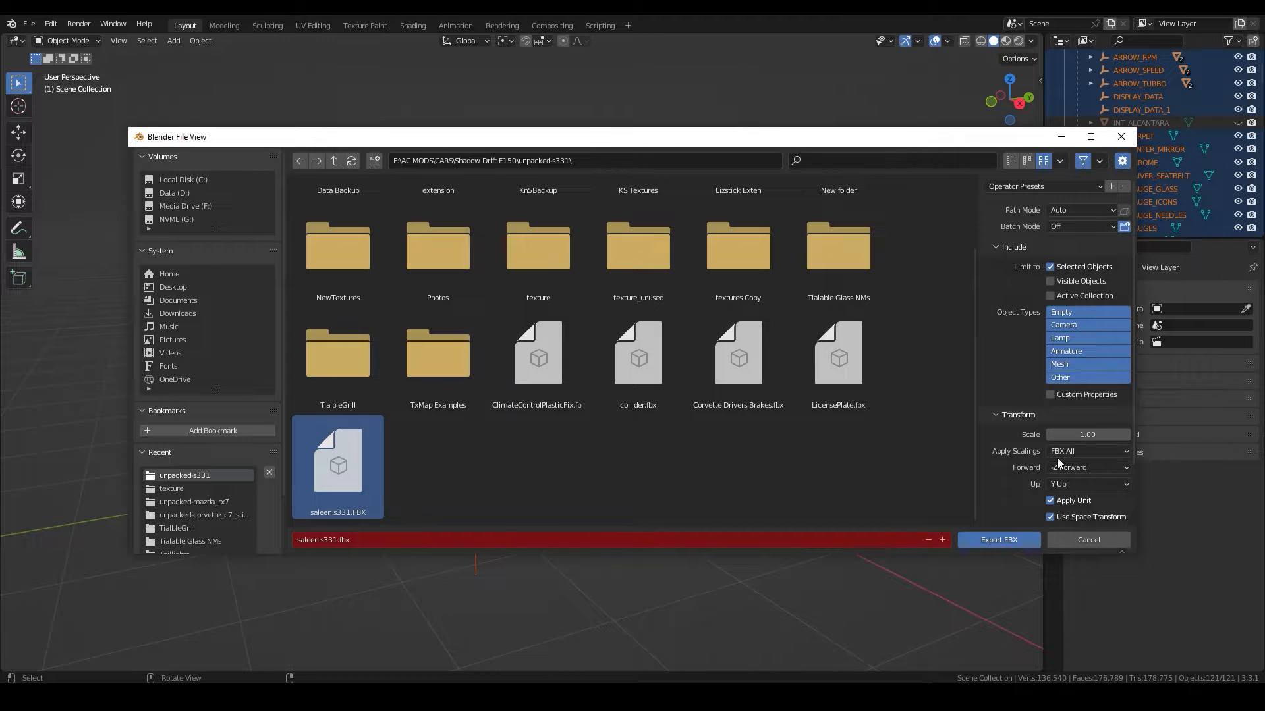
Set the export's Apply Scalings to All Local and open the Scale value for editing.
left_click(1084, 454)
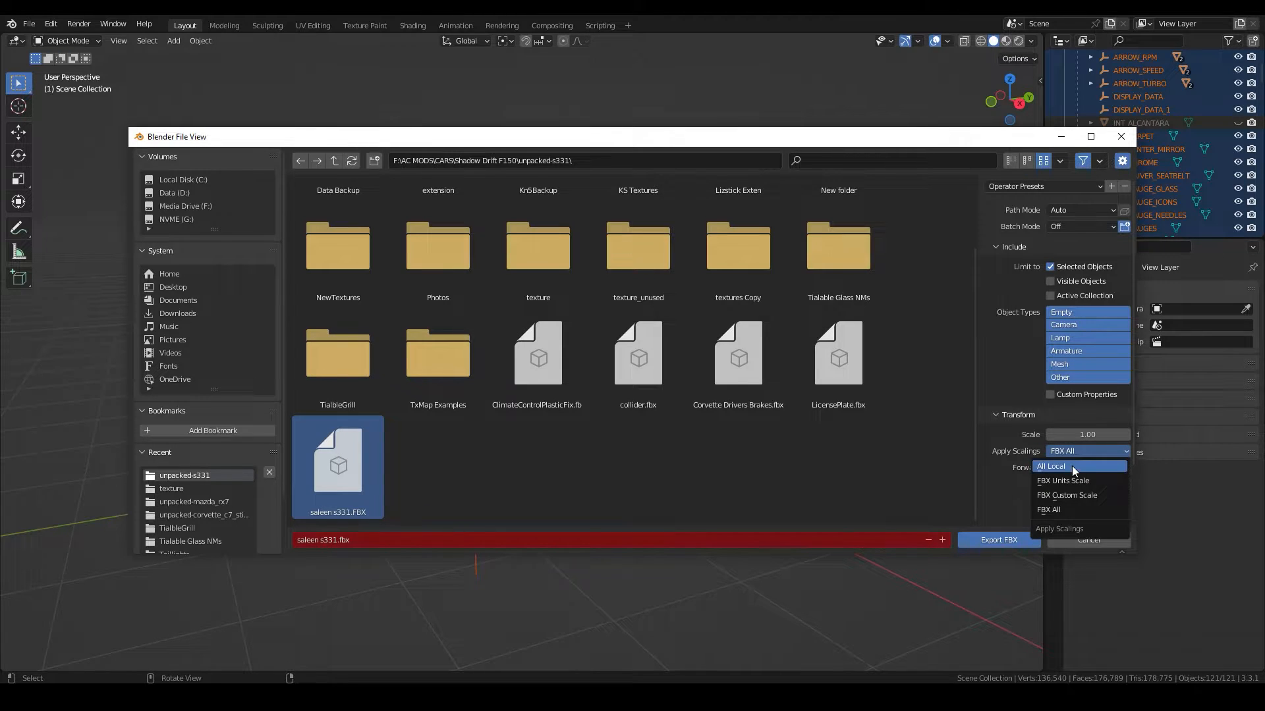
left_click(1073, 467)
left_click(1082, 434)
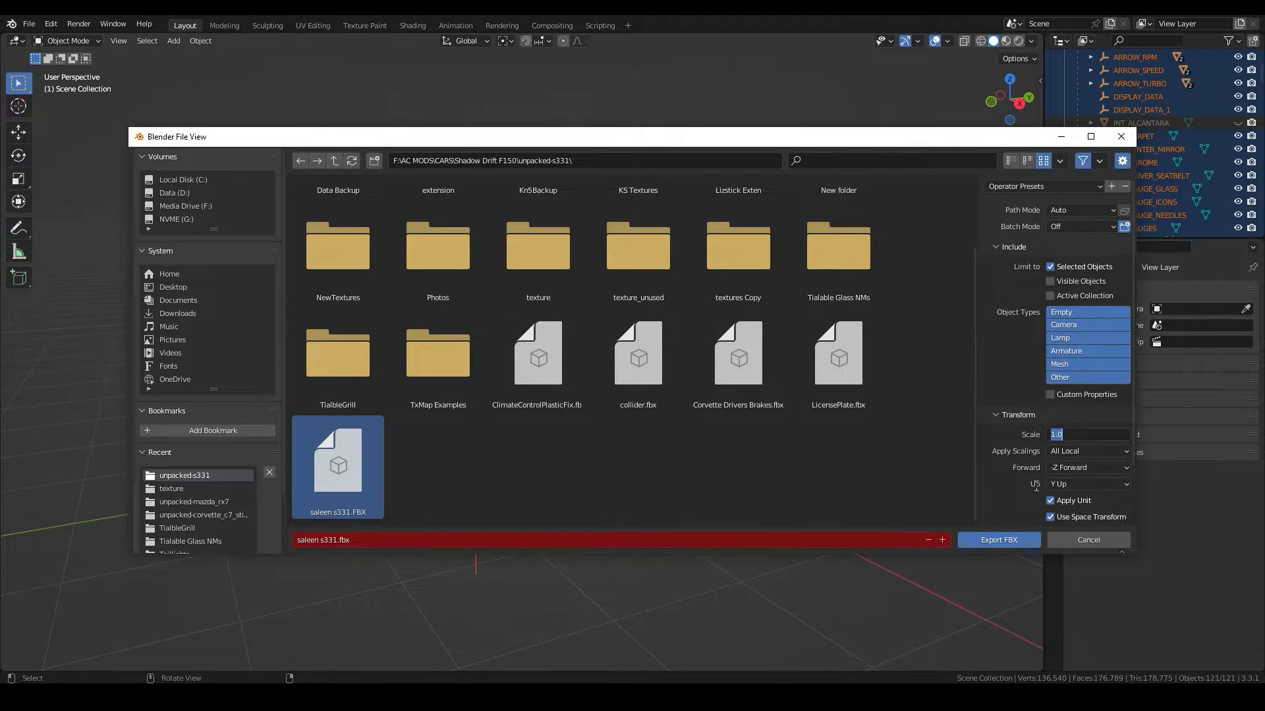
Set Apply Scalings to FBX All and export the truck over saleen s331.fbx.
left_click(1084, 455)
left_click(1086, 454)
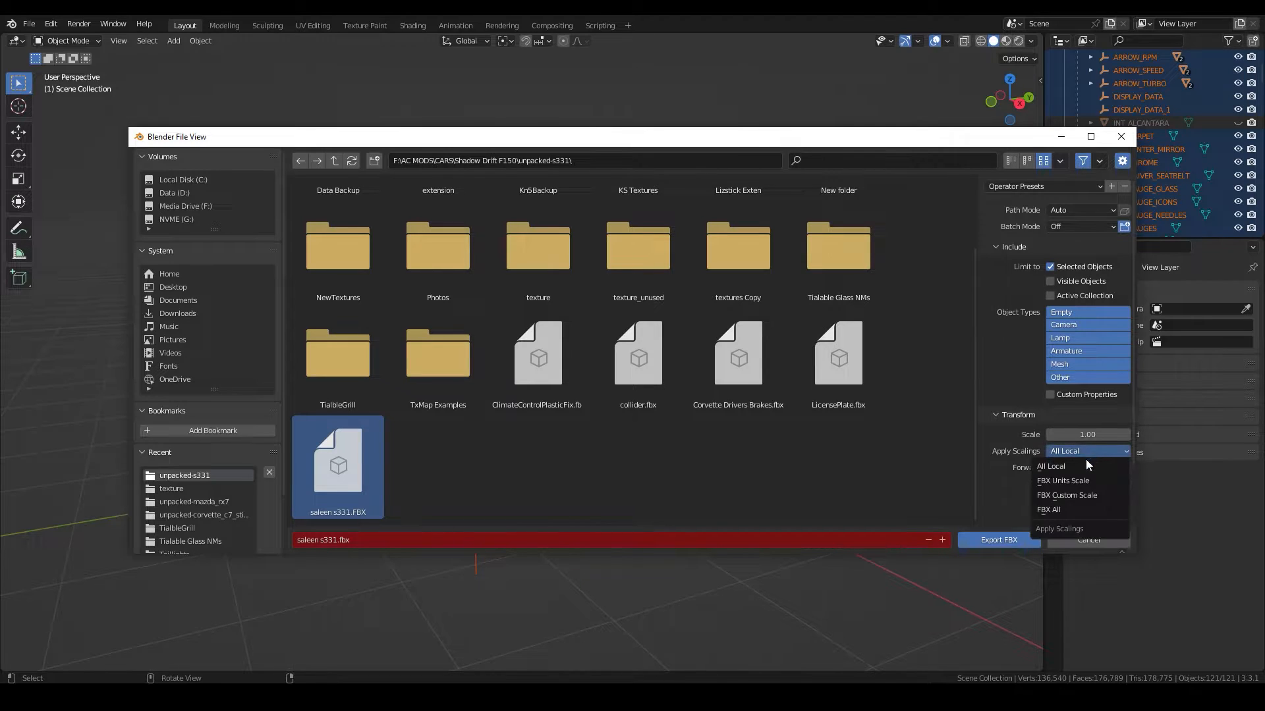
left_click(1078, 509)
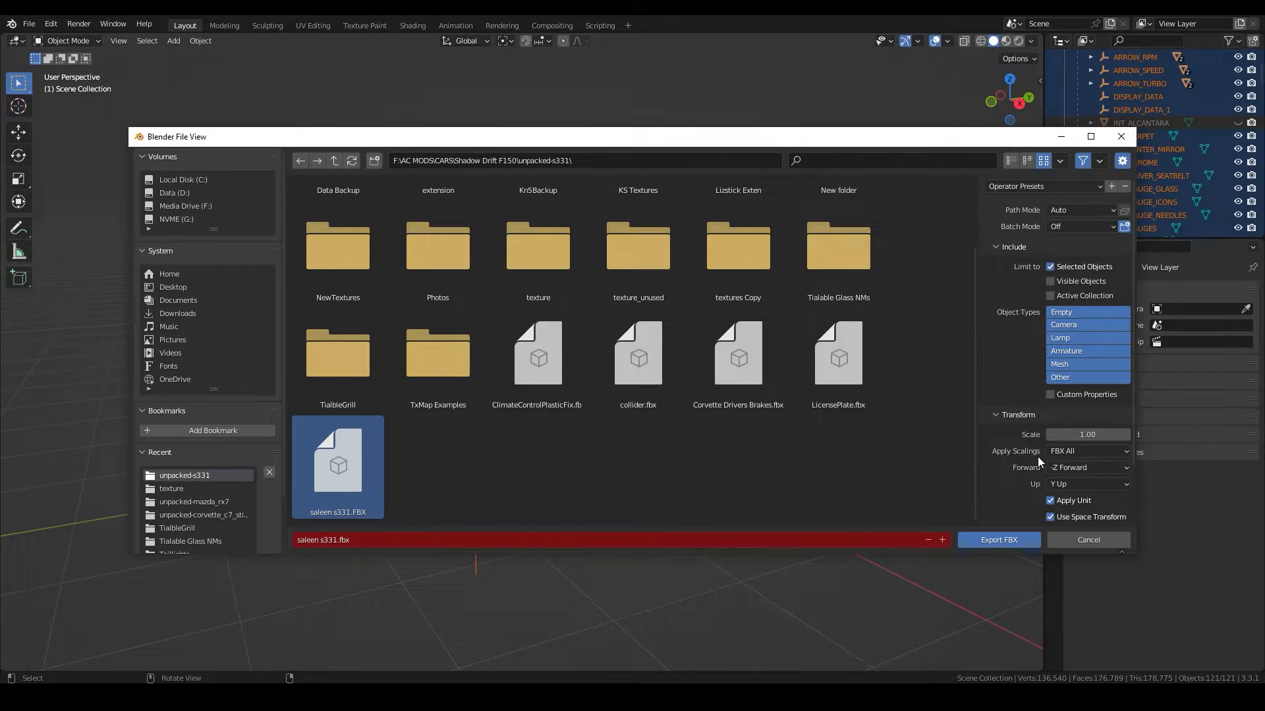
left_click(998, 540)
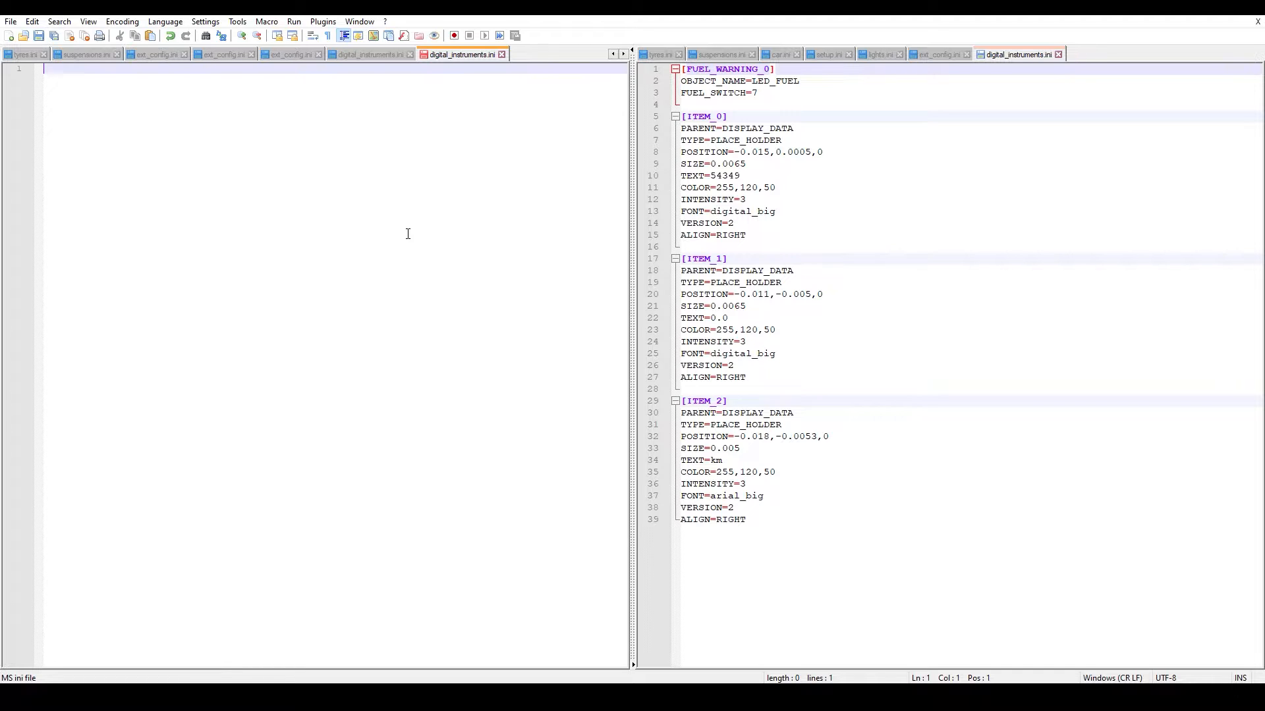
In Notepad++, copy the [ITEM_0] block from the reference digital_instruments.ini into the empty digital_instruments.ini.
left_click(867, 508)
left_click_drag(807, 520, 651, 239)
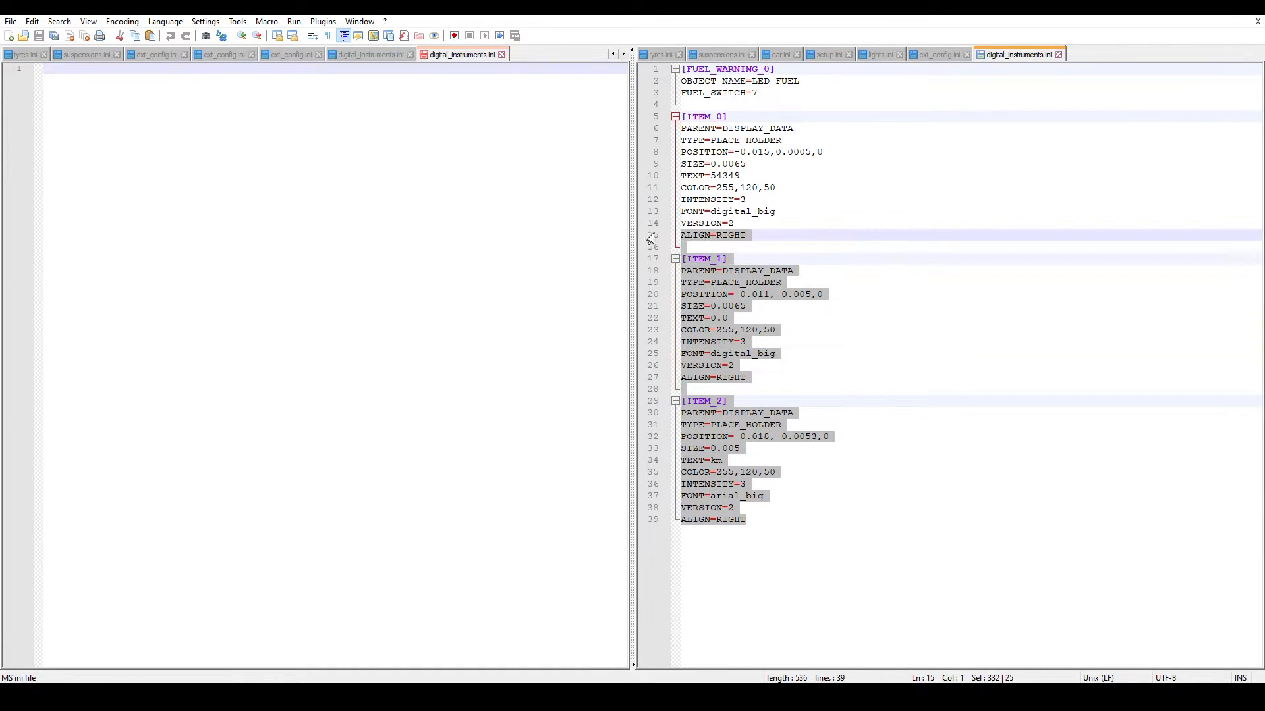
left_click(833, 497)
left_click_drag(822, 377, 672, 92)
left_click(840, 222)
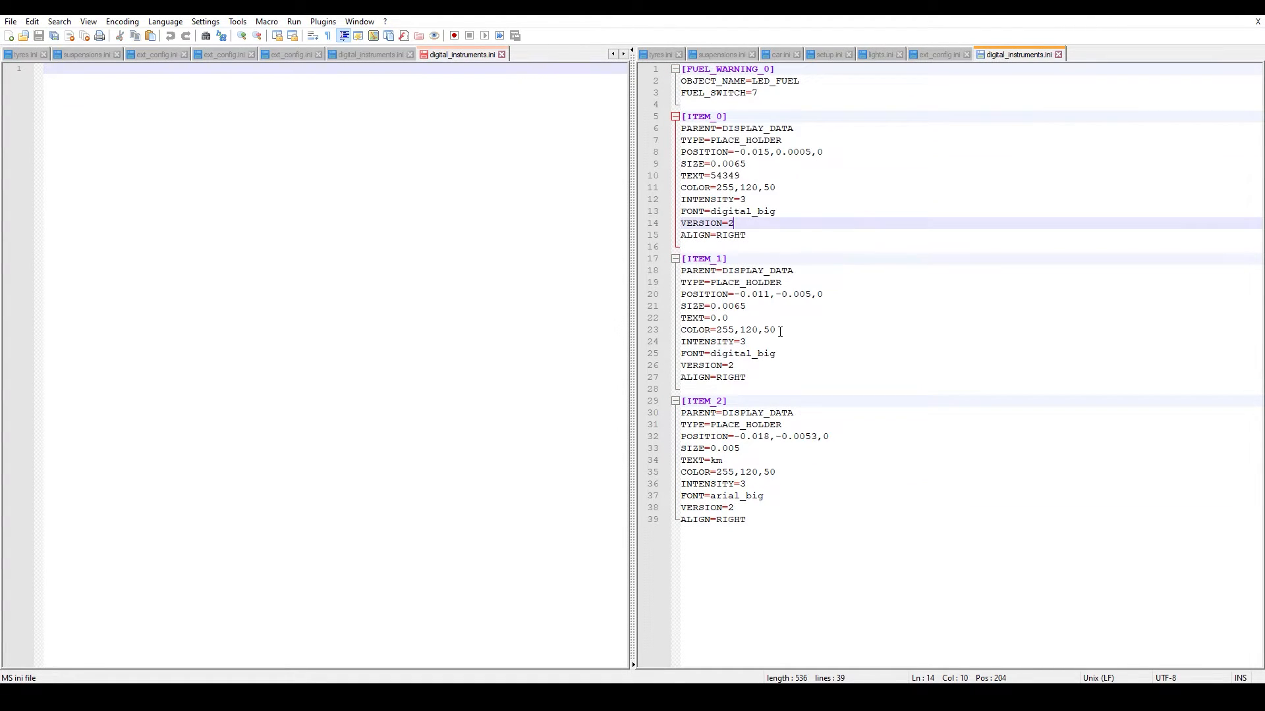
left_click(741, 119)
left_click_drag(775, 239, 680, 117)
key("ctrl+c")
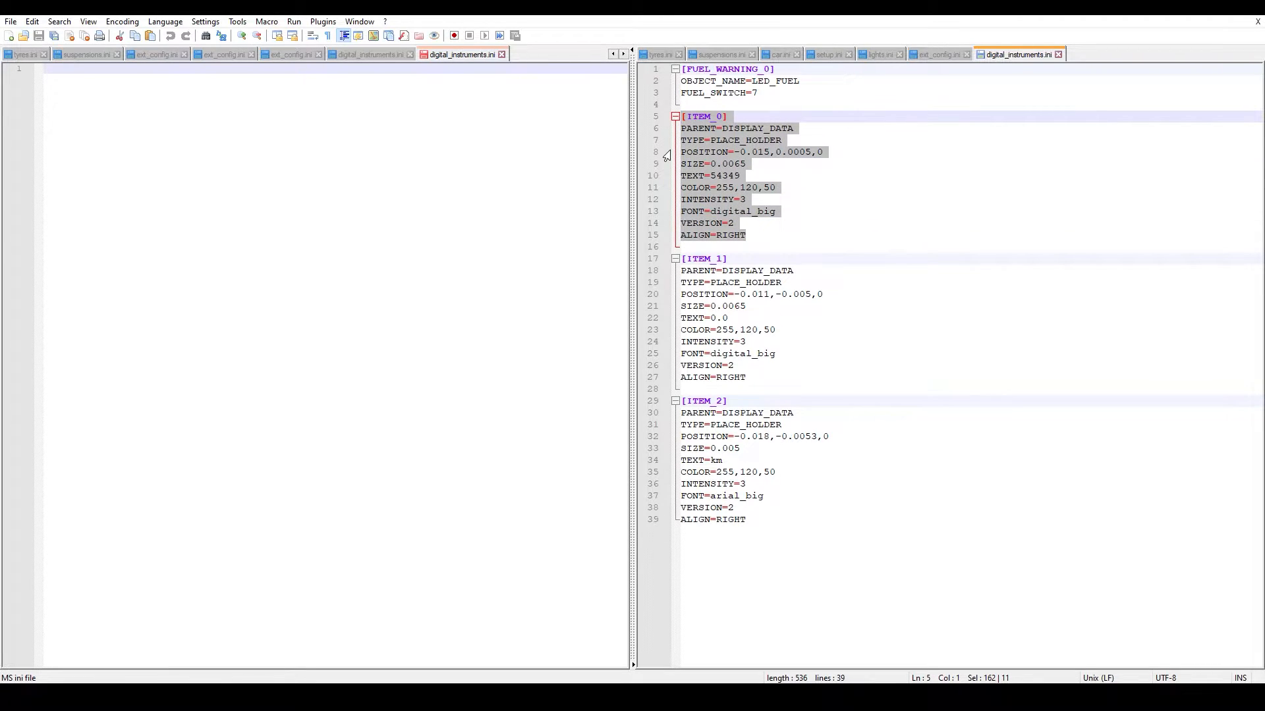
left_click(156, 127)
key("ctrl+v")
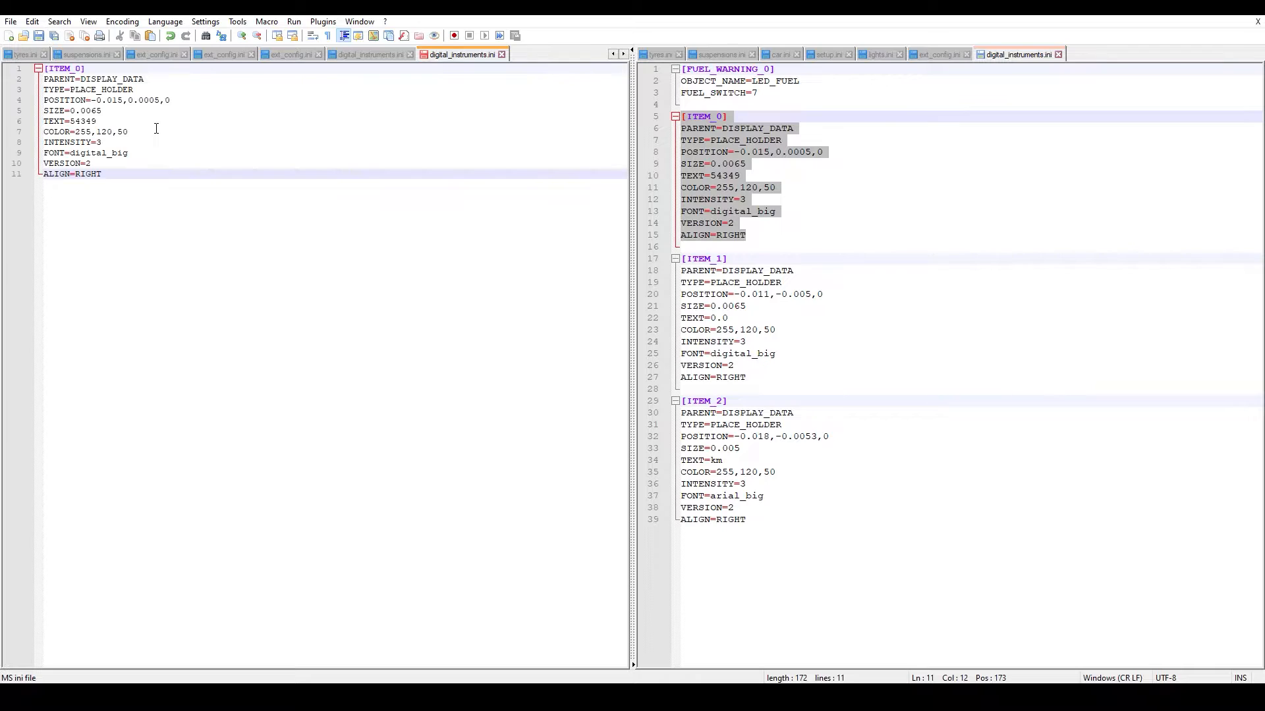
Examine the pasted block's PARENT line and compare its DISPLAY_DATA name with the reference file.
left_click(179, 144)
left_click_drag(144, 80, 42, 79)
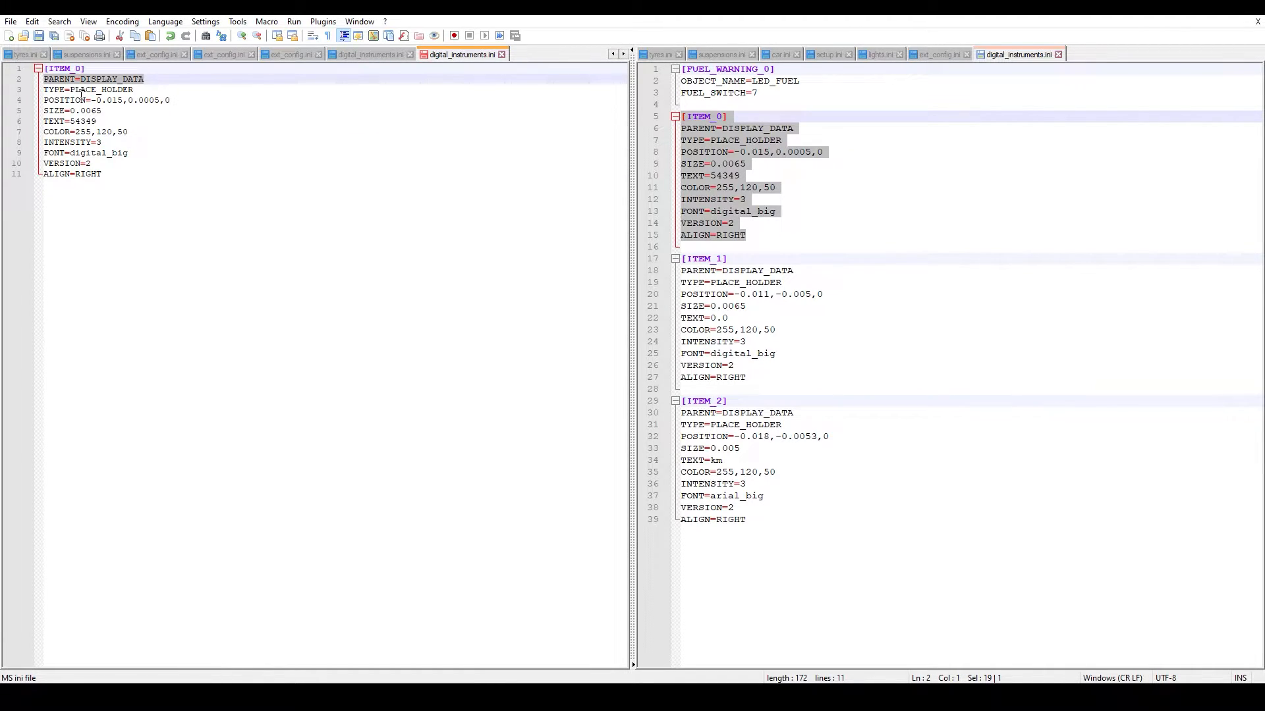
left_click(208, 132)
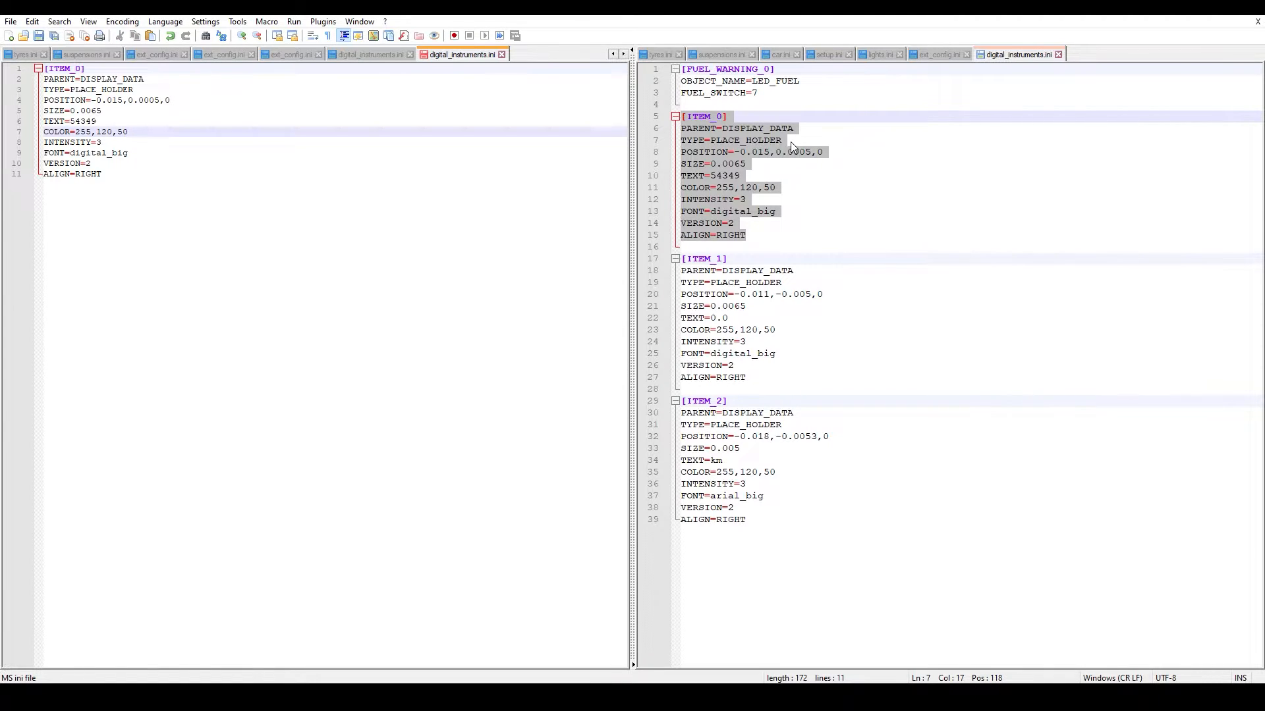
left_click(823, 177)
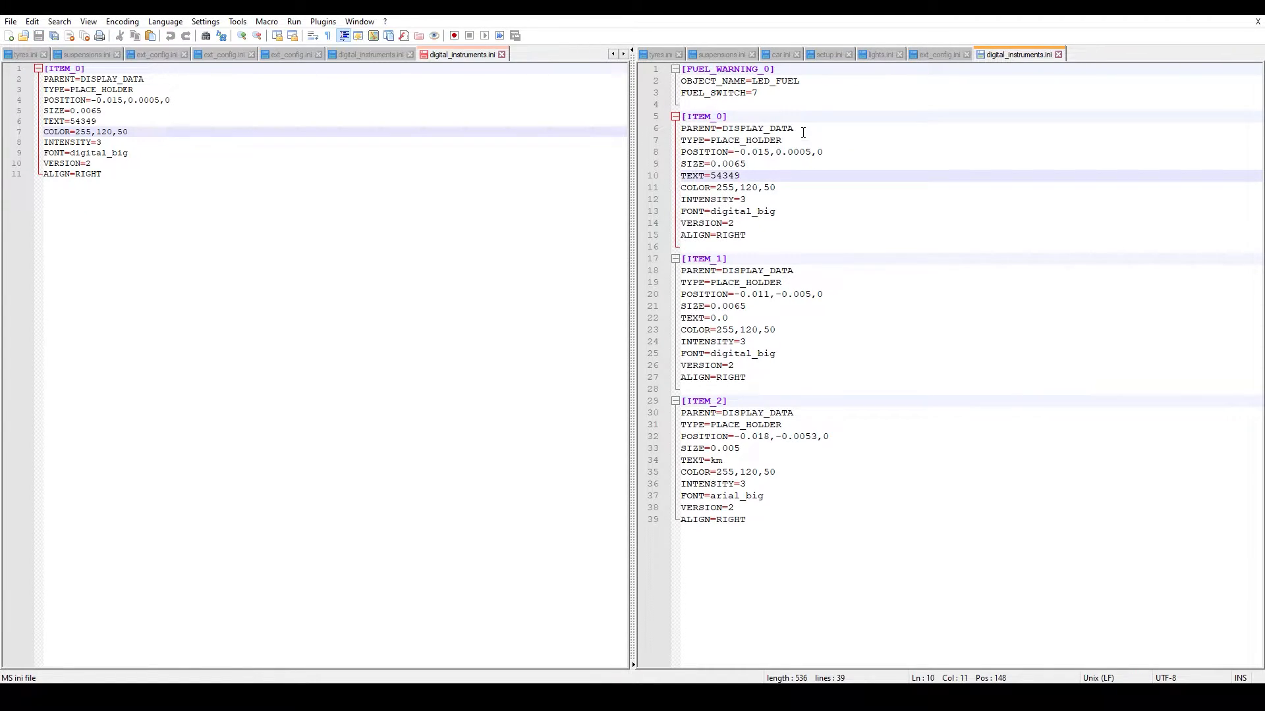
left_click_drag(797, 129, 729, 129)
left_click(455, 122)
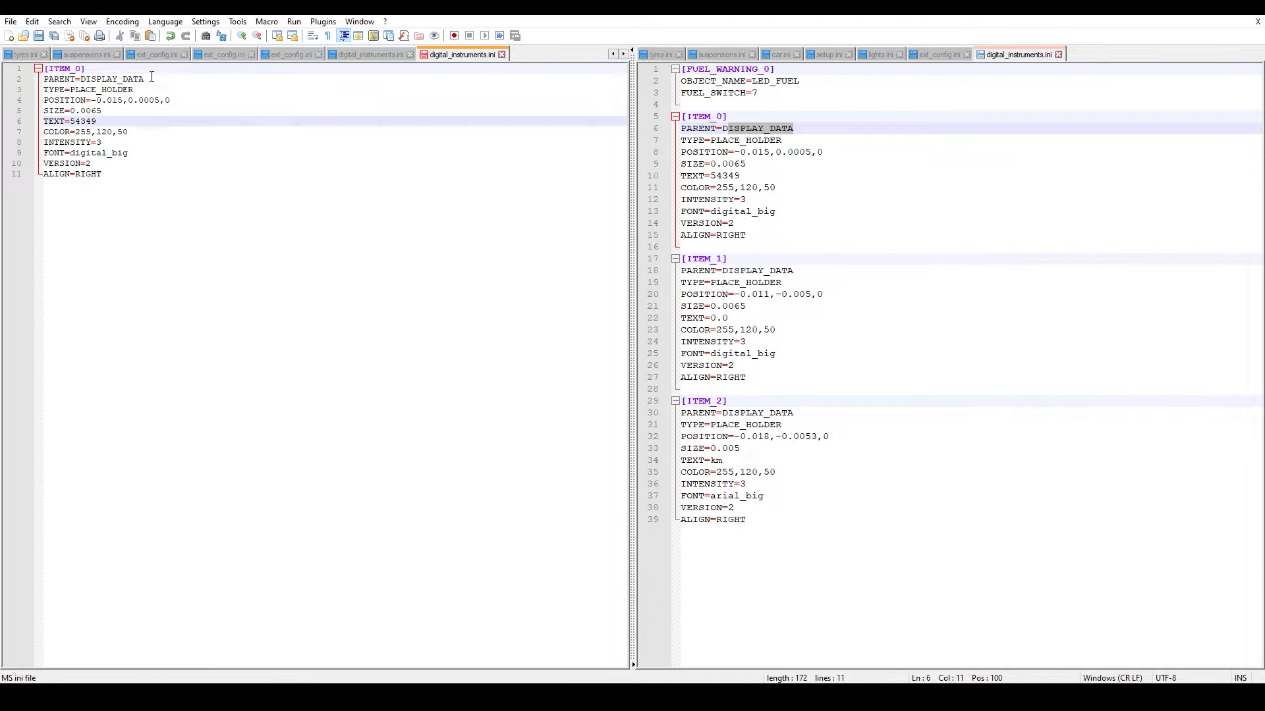
left_click_drag(143, 79, 83, 80)
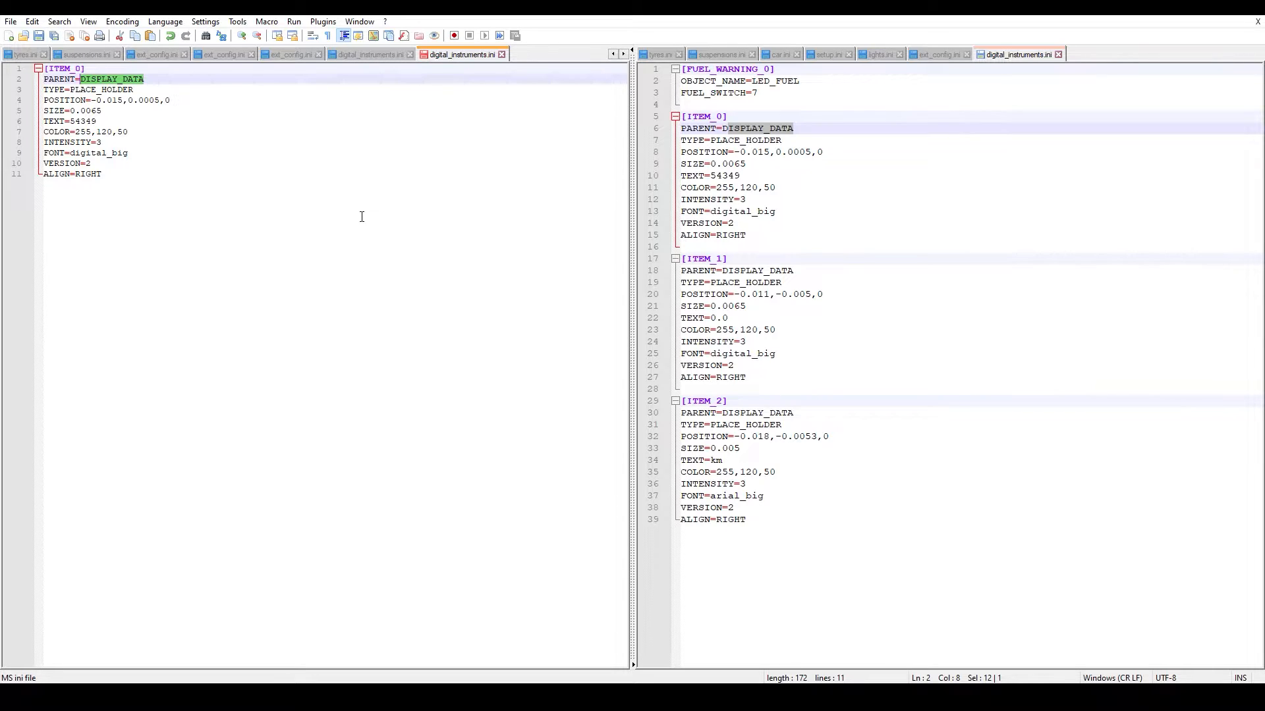
Examine the TEXT and FONT lines of the pasted [ITEM_0] block.
left_click(172, 155)
left_click(130, 120)
left_click(107, 111)
left_click(139, 162)
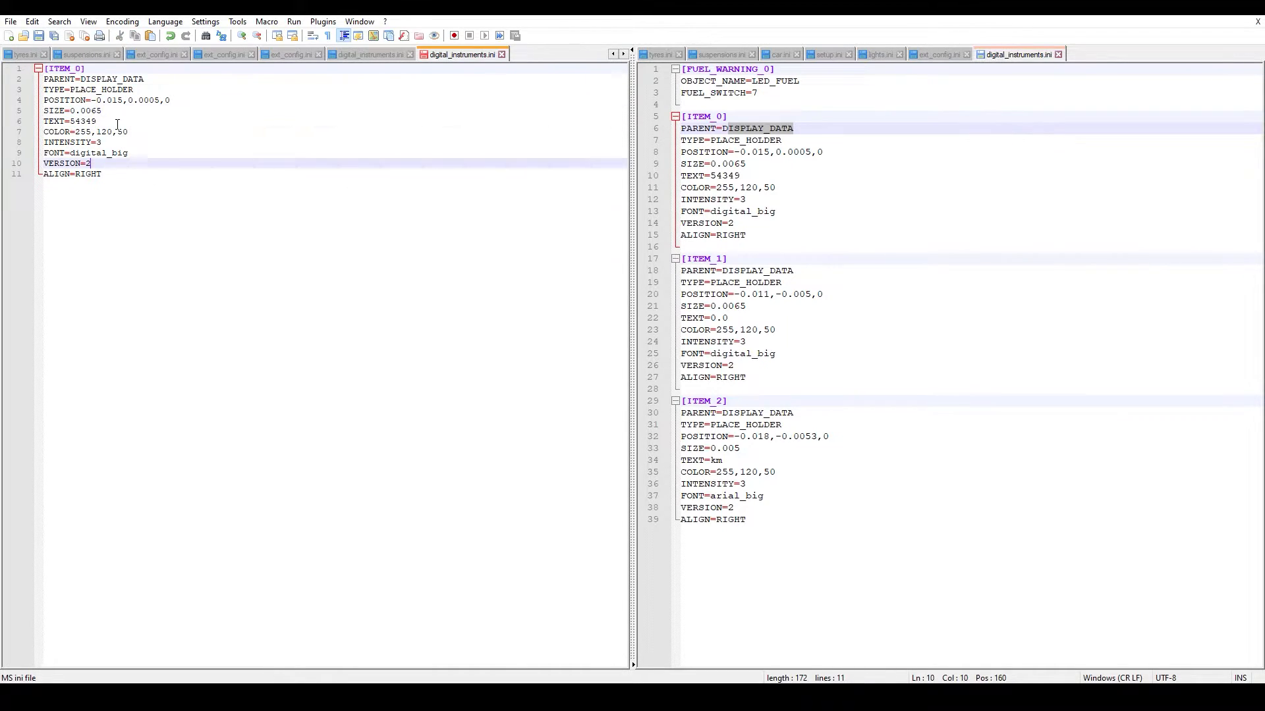
left_click_drag(117, 125, 29, 121)
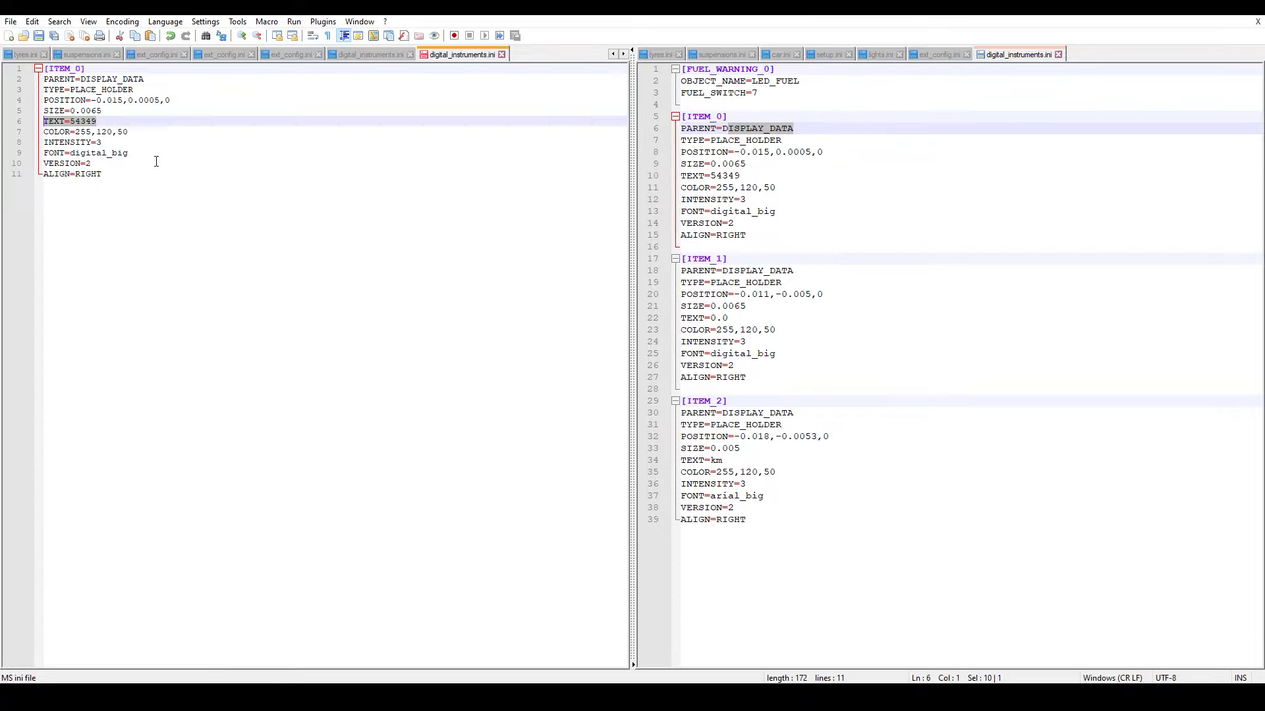
left_click(144, 169)
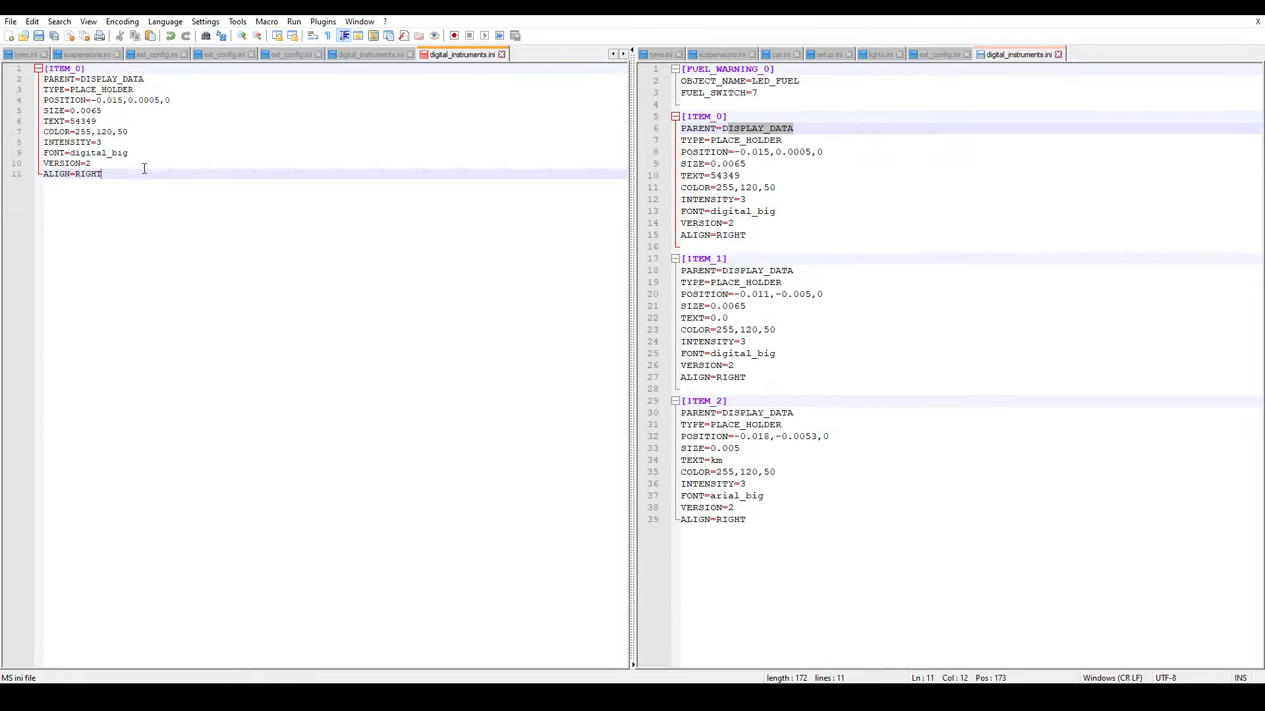
left_click_drag(131, 153, 45, 152)
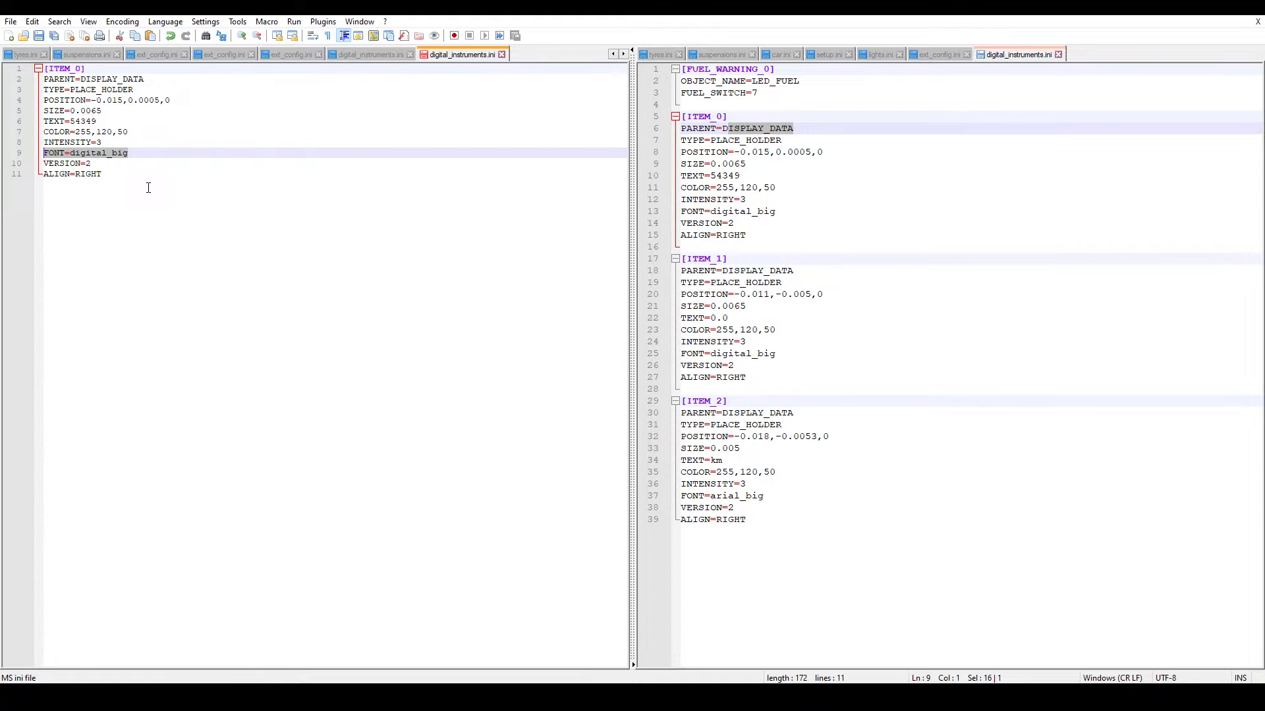
Switch to Content Manager and browse the installed fonts around digital_big.
key("alt+Tab")
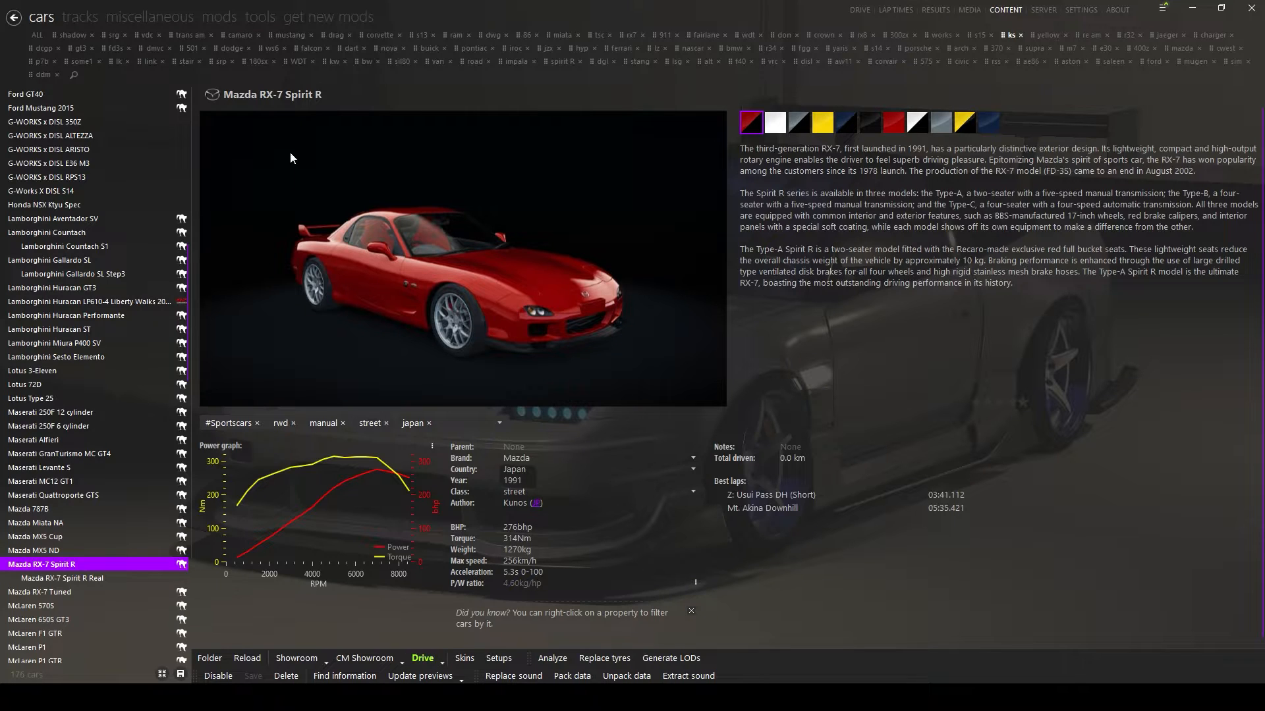
left_click(173, 16)
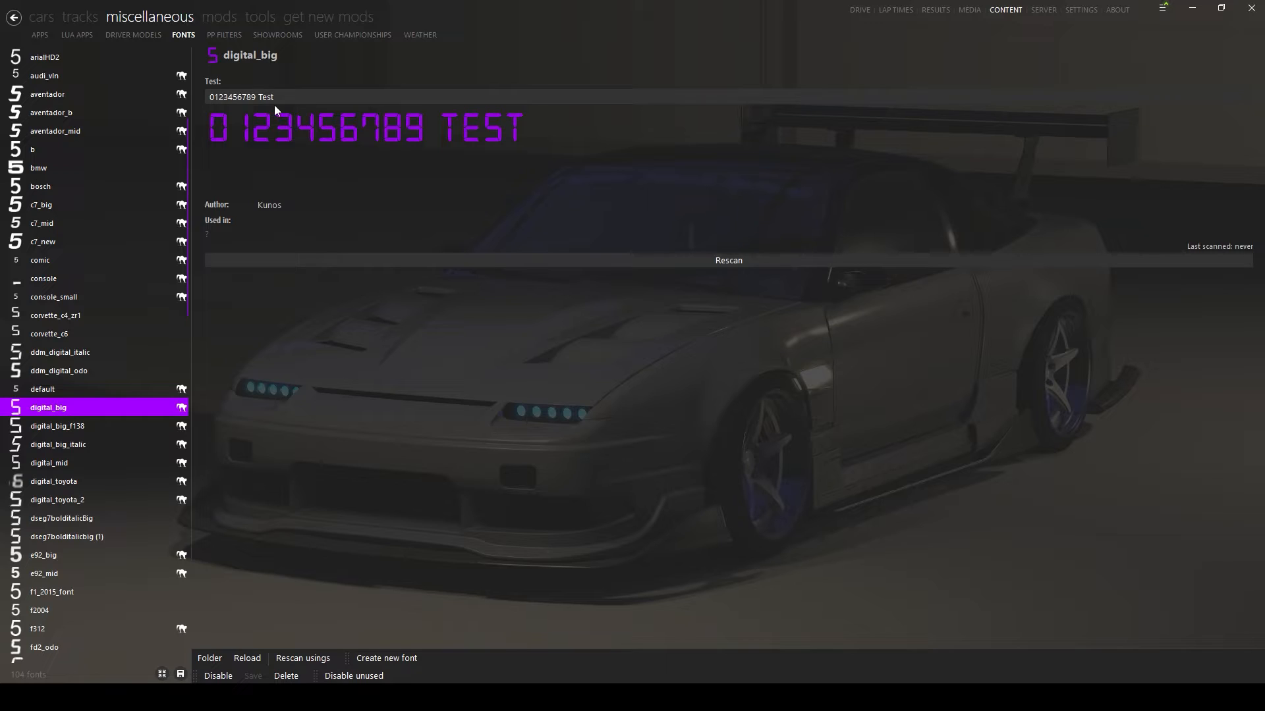
left_click(46, 33)
left_click(183, 34)
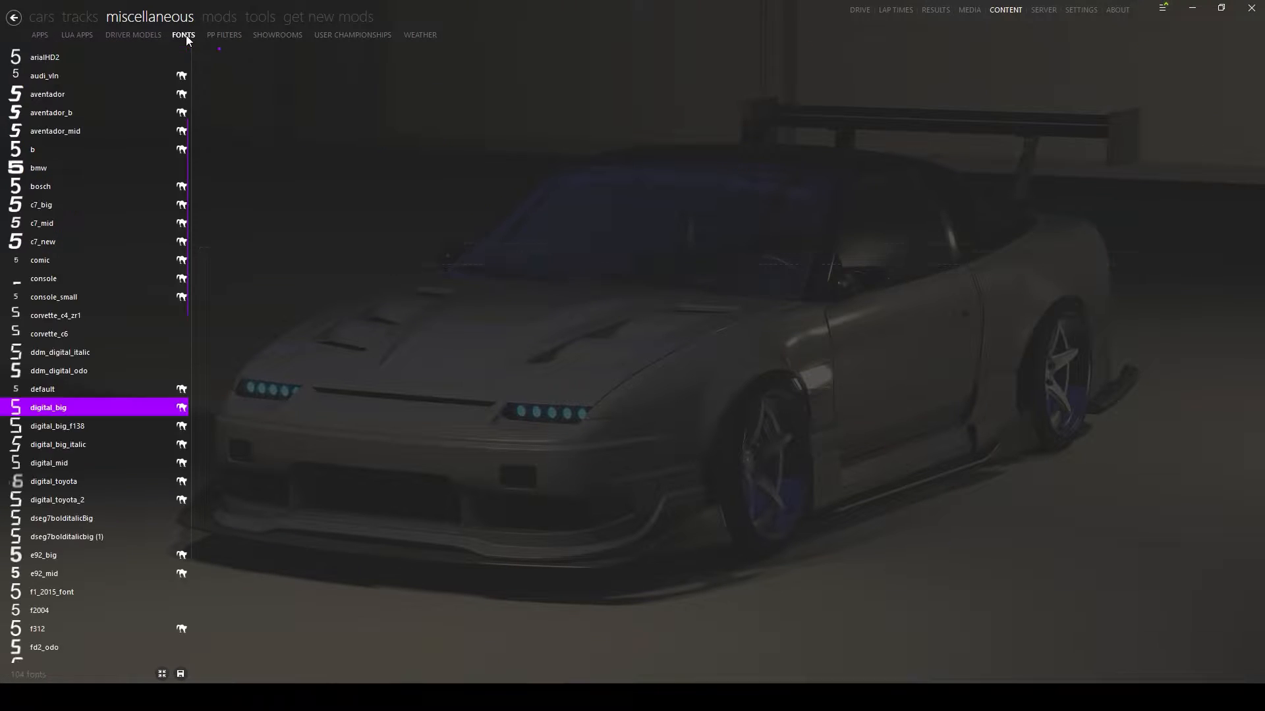
scroll(109, 279, "up", 4)
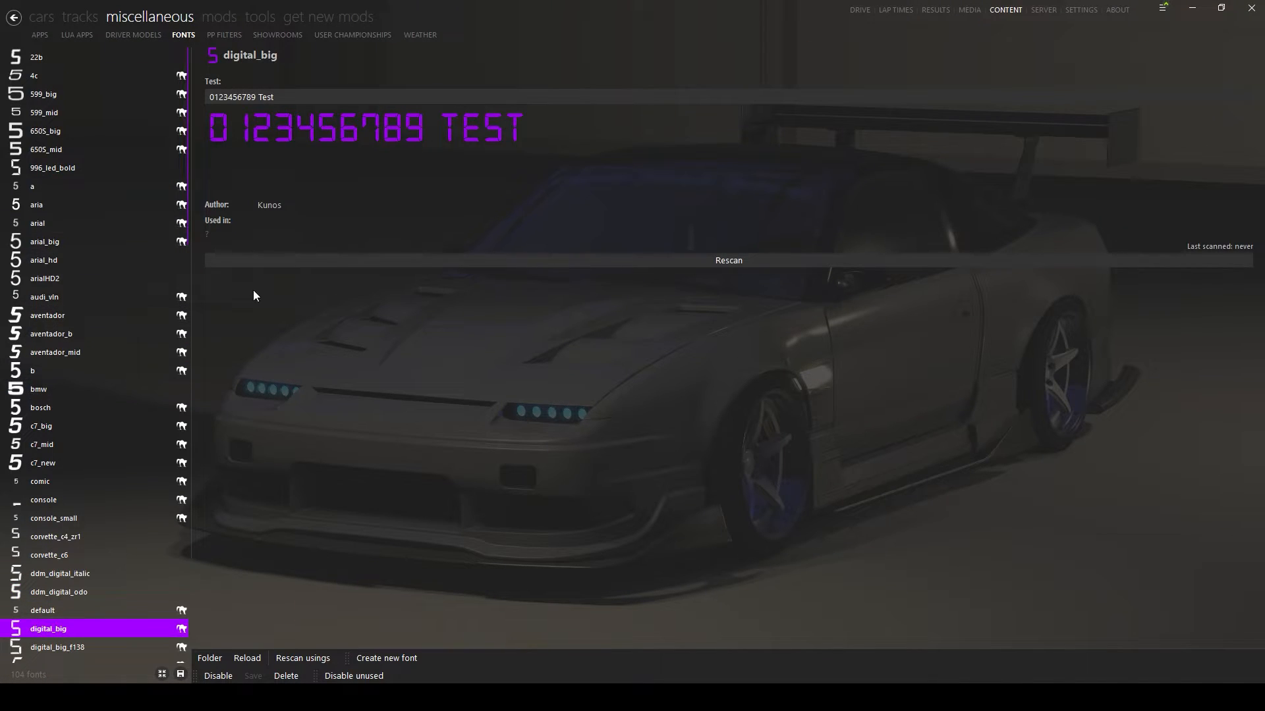
scroll(147, 309, "down", 3)
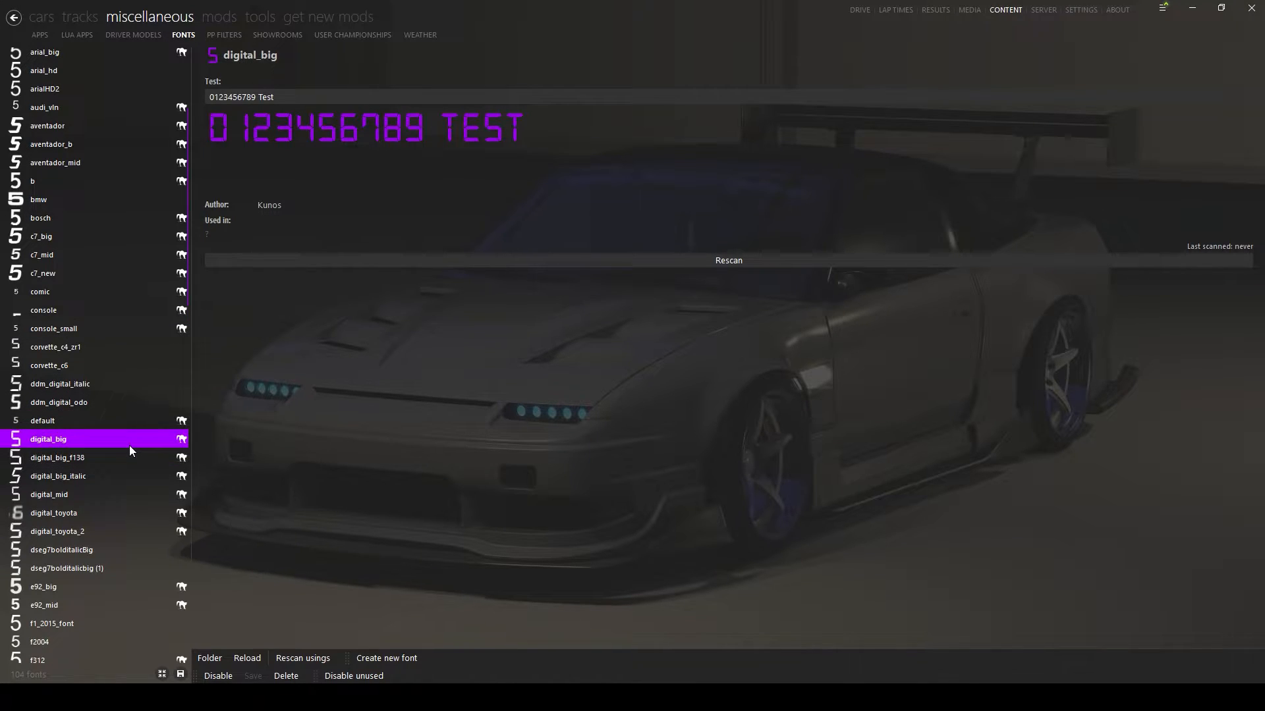
Return to Notepad++ and examine the FONT and ALIGN lines and the settings from SIZE to ALIGN in [ITEM_0].
left_click(633, 697)
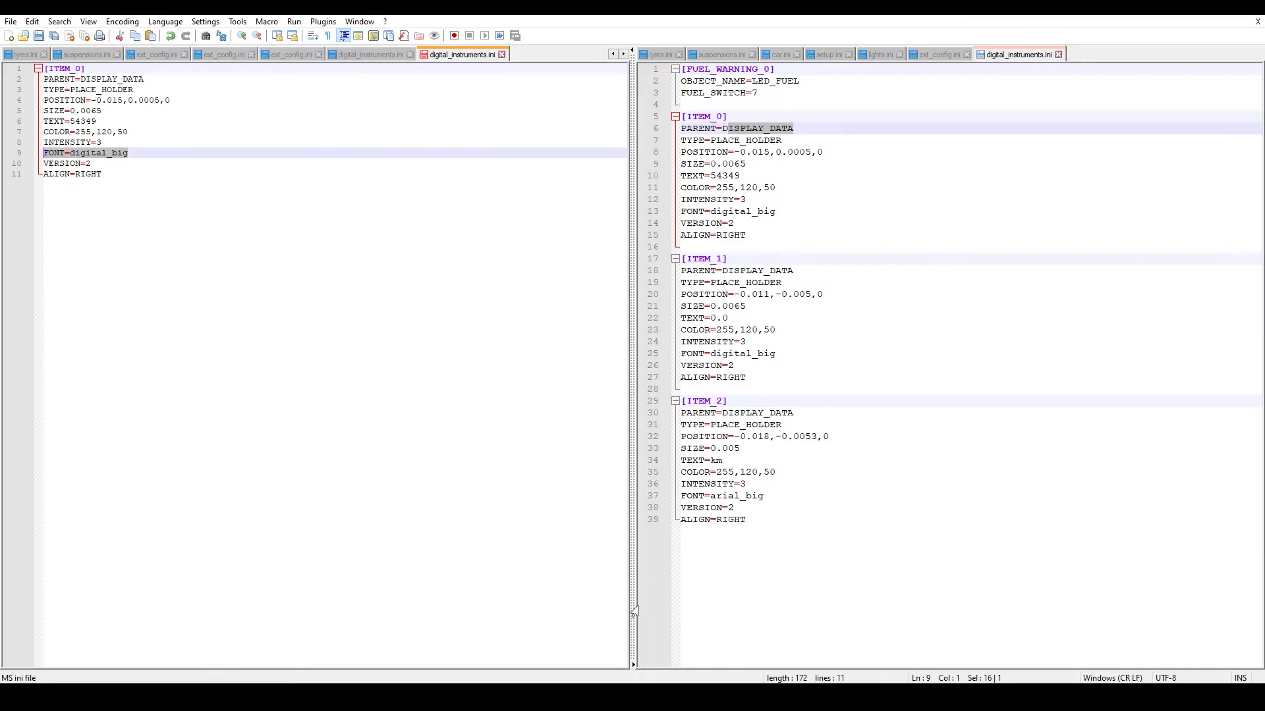
left_click(333, 298)
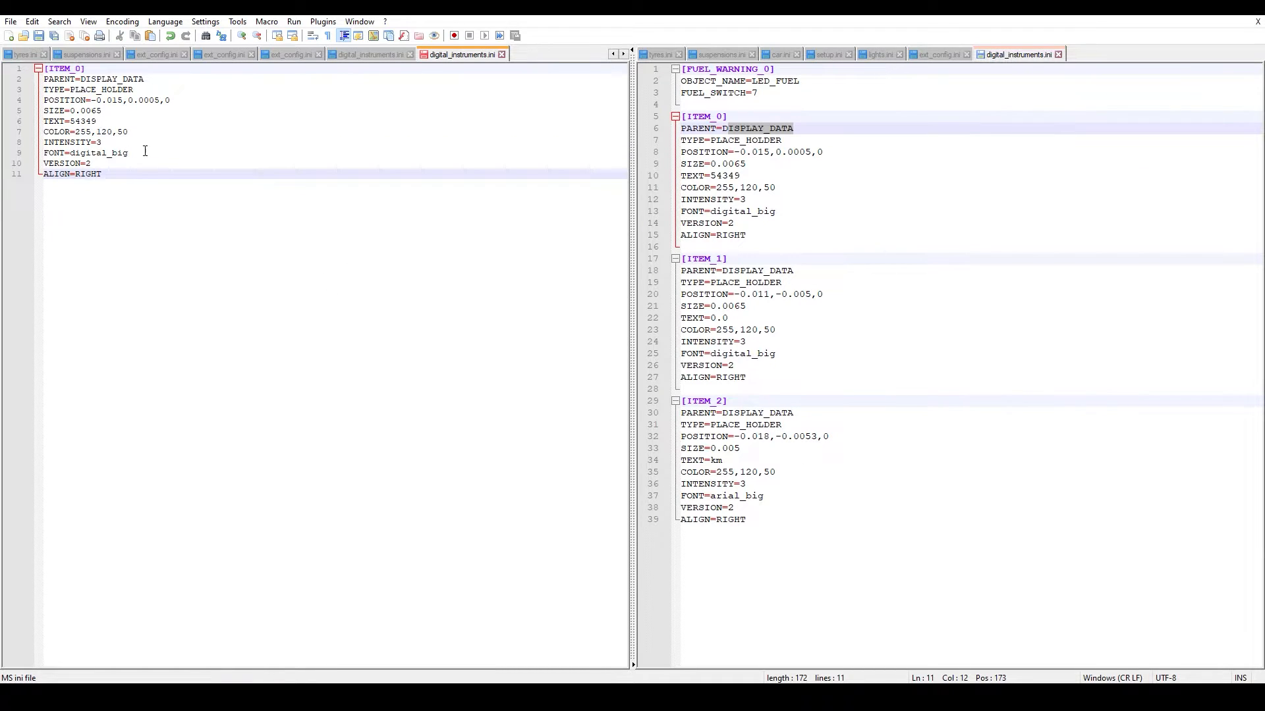
left_click_drag(145, 153, 59, 153)
left_click(125, 185)
left_click(72, 175, "shift")
left_click(103, 208)
left_click_drag(142, 176, 29, 106)
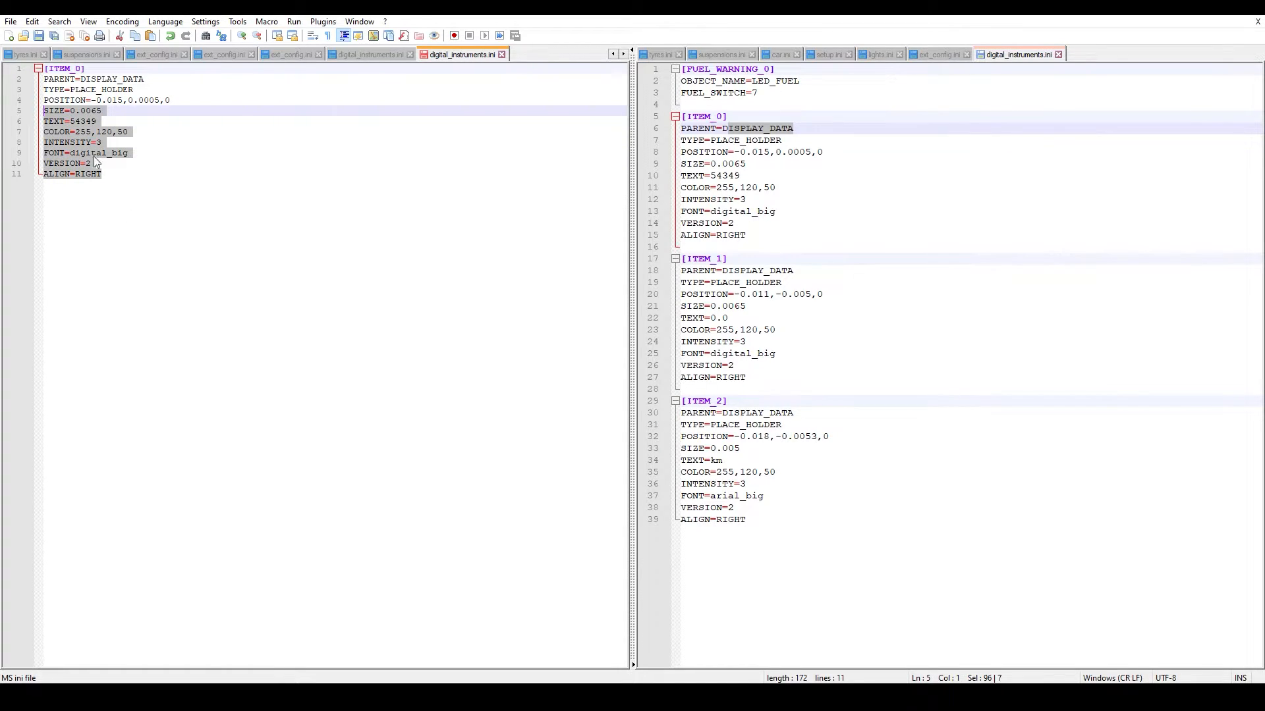
left_click(167, 189)
Examine the X, Y and Z values on the POSITION line of [ITEM_0].
left_click_drag(173, 100, 86, 101)
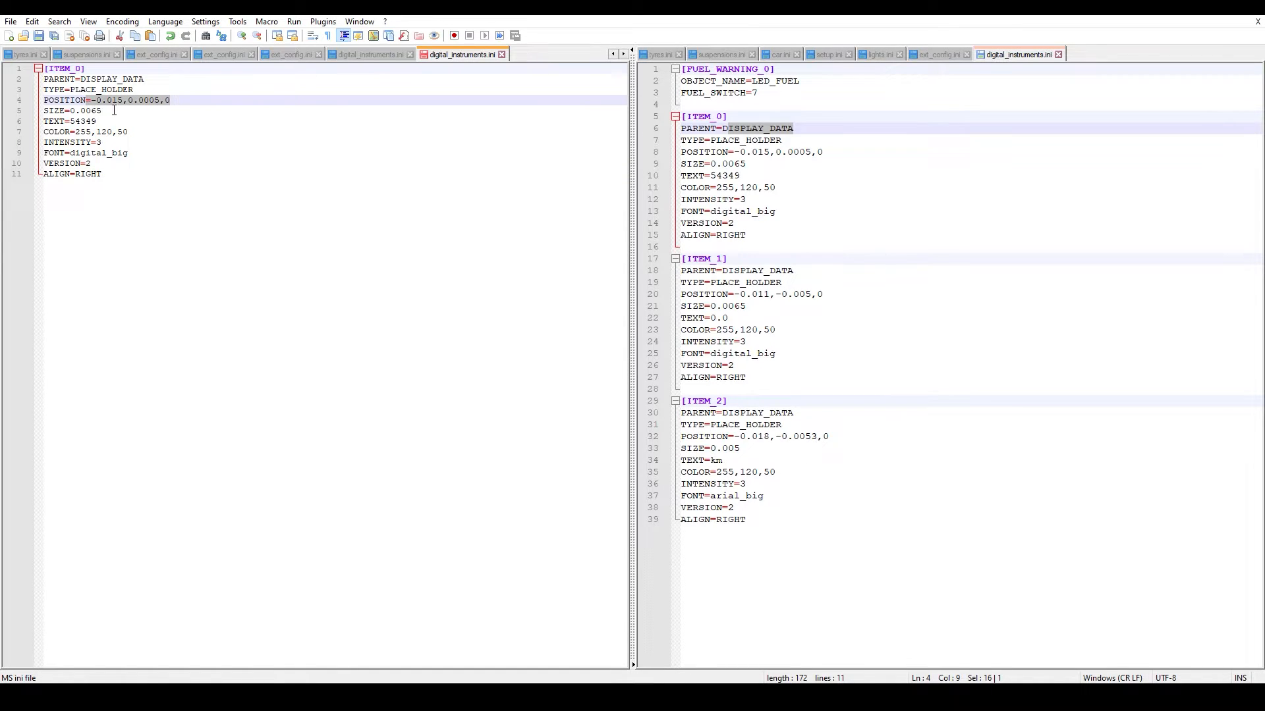
left_click(158, 156)
left_click_drag(124, 100, 96, 102)
left_click(133, 132)
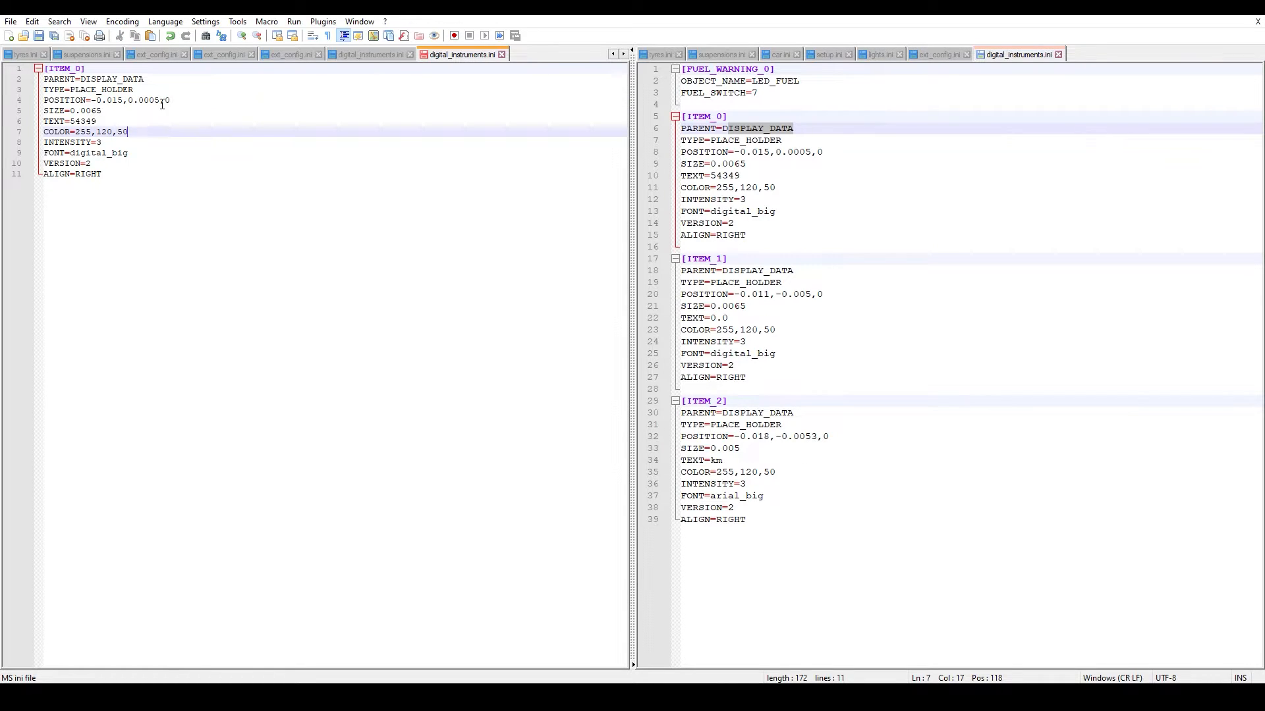
left_click_drag(160, 101, 138, 107)
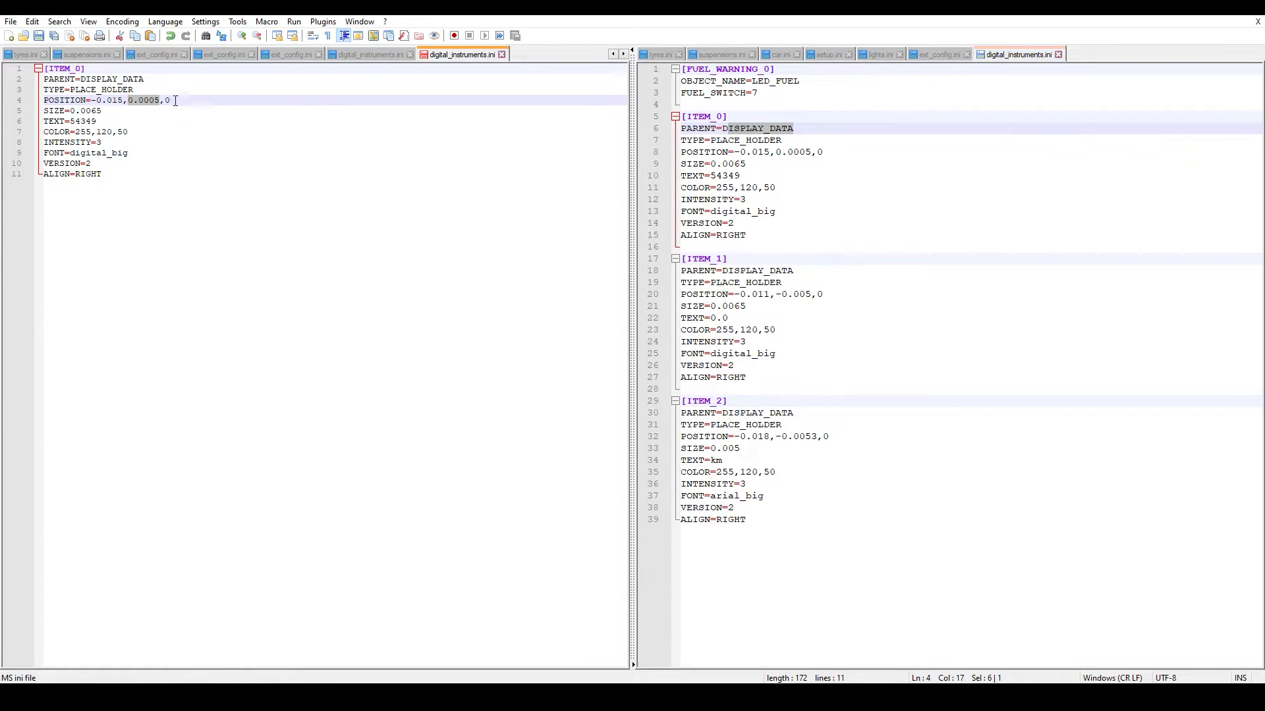
key("End")
key("Left")
key("Left")
key("Left")
key("Left")
Examine the sign and individual digits of the X offset in the POSITION line of [ITEM_0].
left_click_drag(160, 99, 92, 100)
left_click_drag(117, 100, 107, 100)
left_click(129, 104)
left_click(163, 137)
left_click_drag(117, 100, 112, 101)
left_click(146, 111)
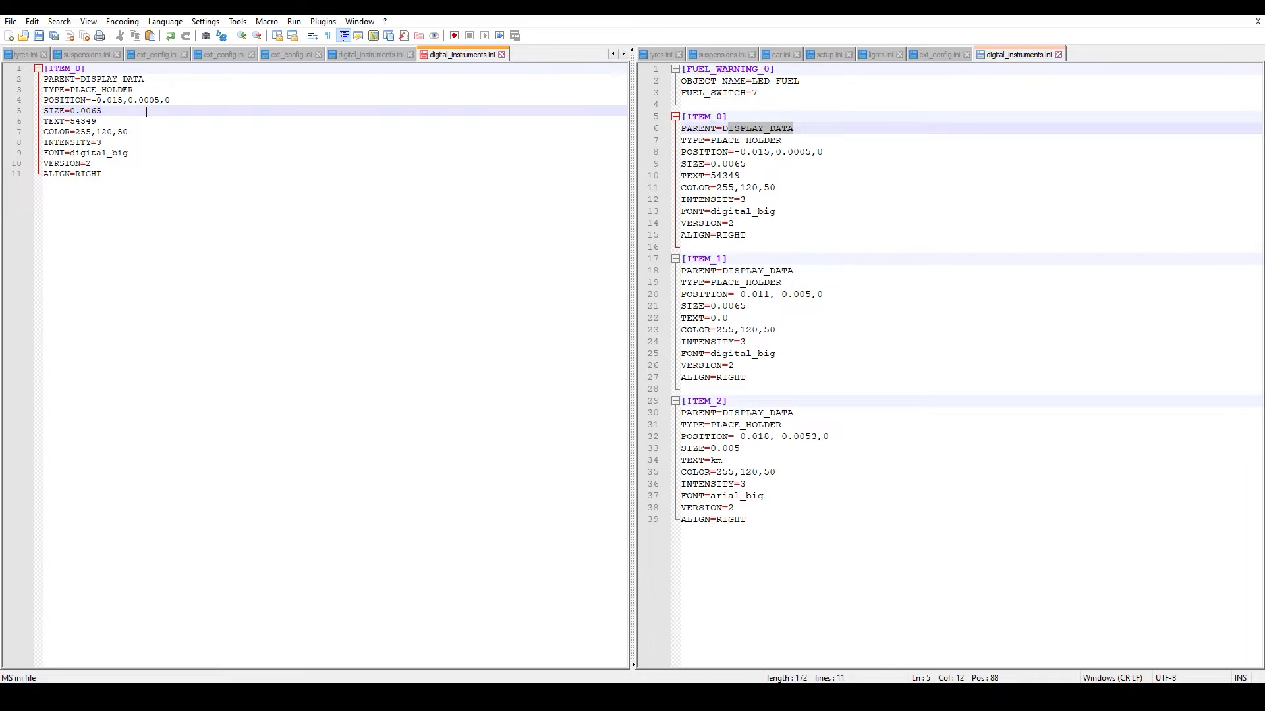
left_click_drag(96, 100, 122, 100)
left_click(152, 135)
left_click(107, 111)
left_click(96, 100)
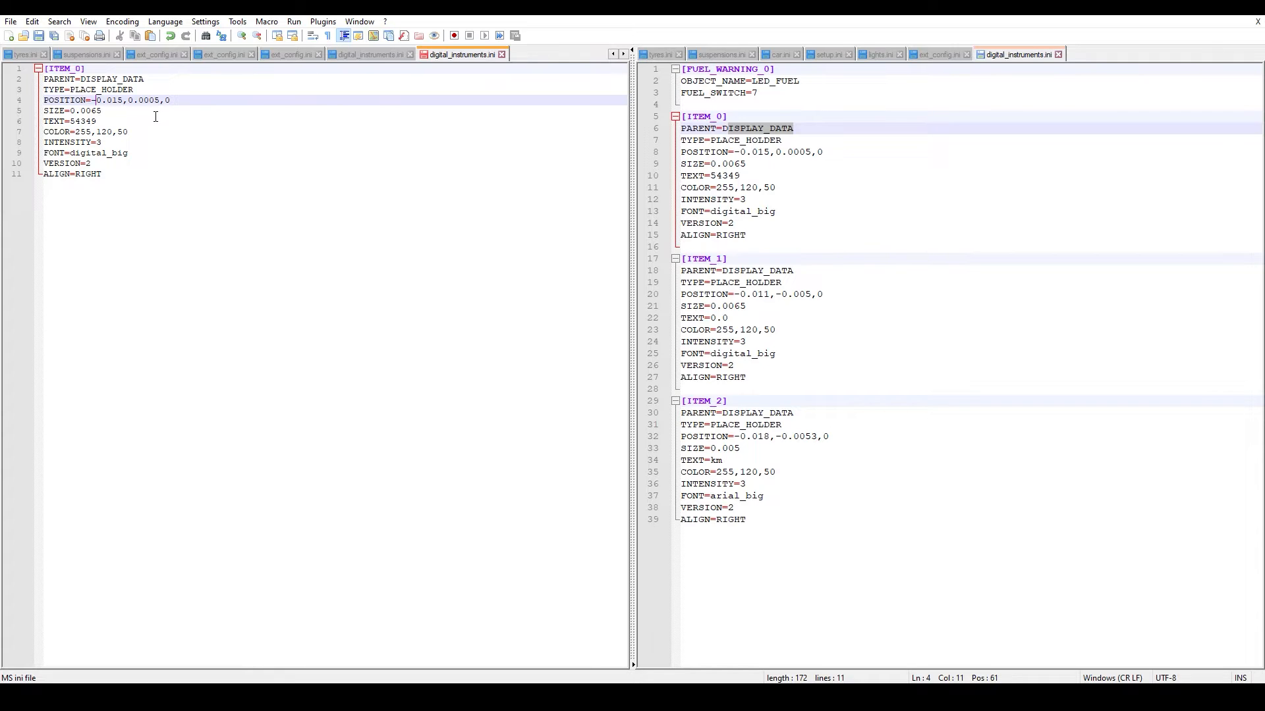
left_click(119, 118)
left_click_drag(96, 100, 124, 100)
left_click(136, 117)
left_click_drag(123, 100, 118, 100)
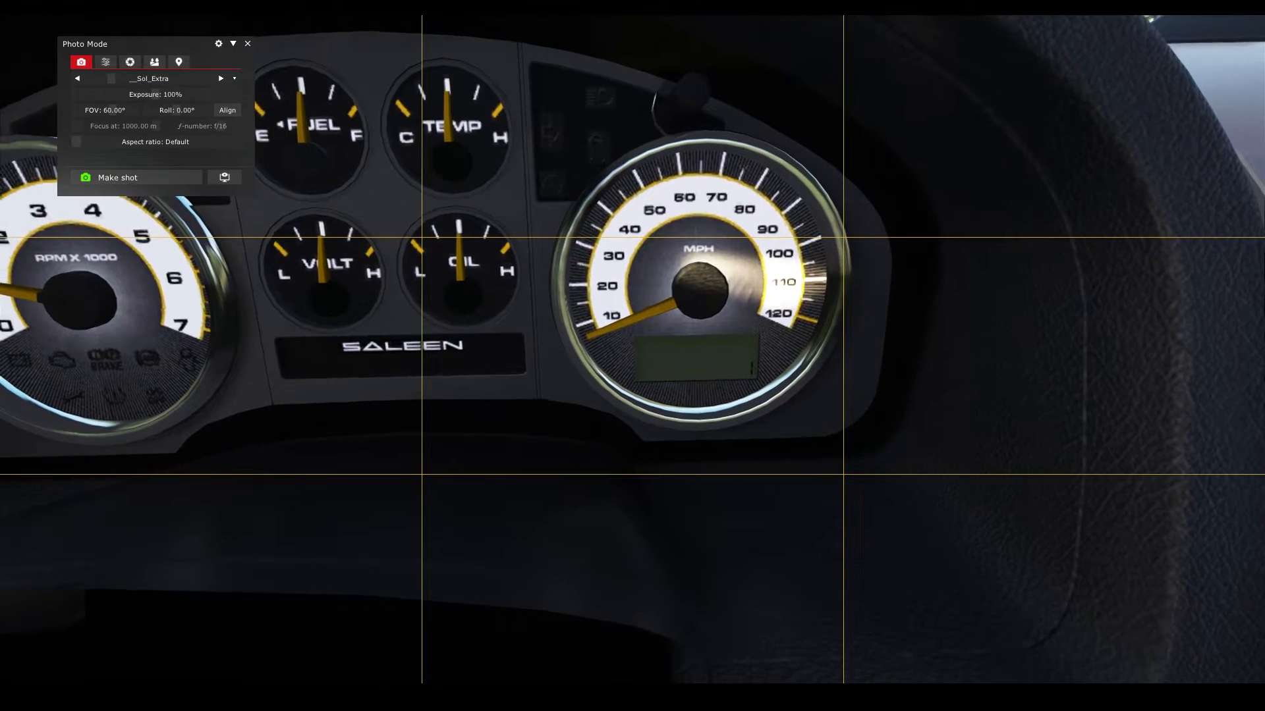
Inspect the speedometer's display in Assetto Corsa and bring up Notepad++ alongside it to review the truck's [ITEM_0] settings.
right_click_drag(615, 507, 676, 511)
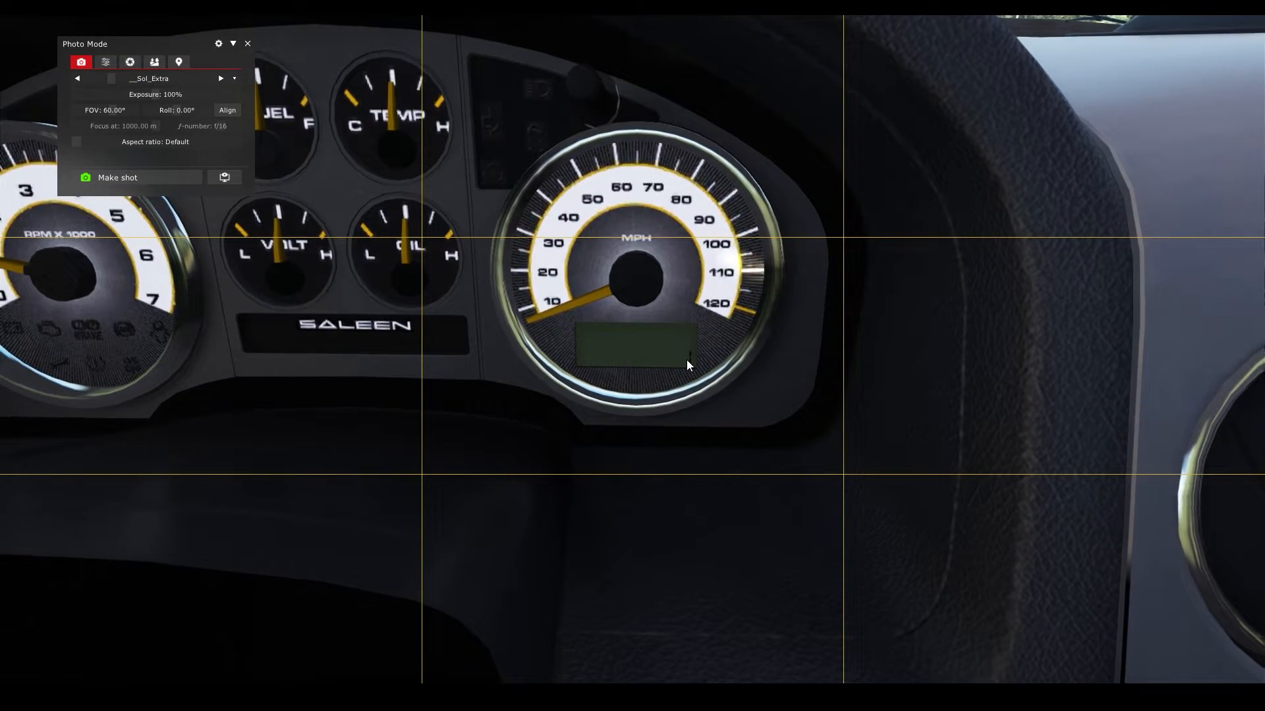
key("alt+Tab")
left_click_drag(892, 152, 1046, 377)
left_click(841, 611)
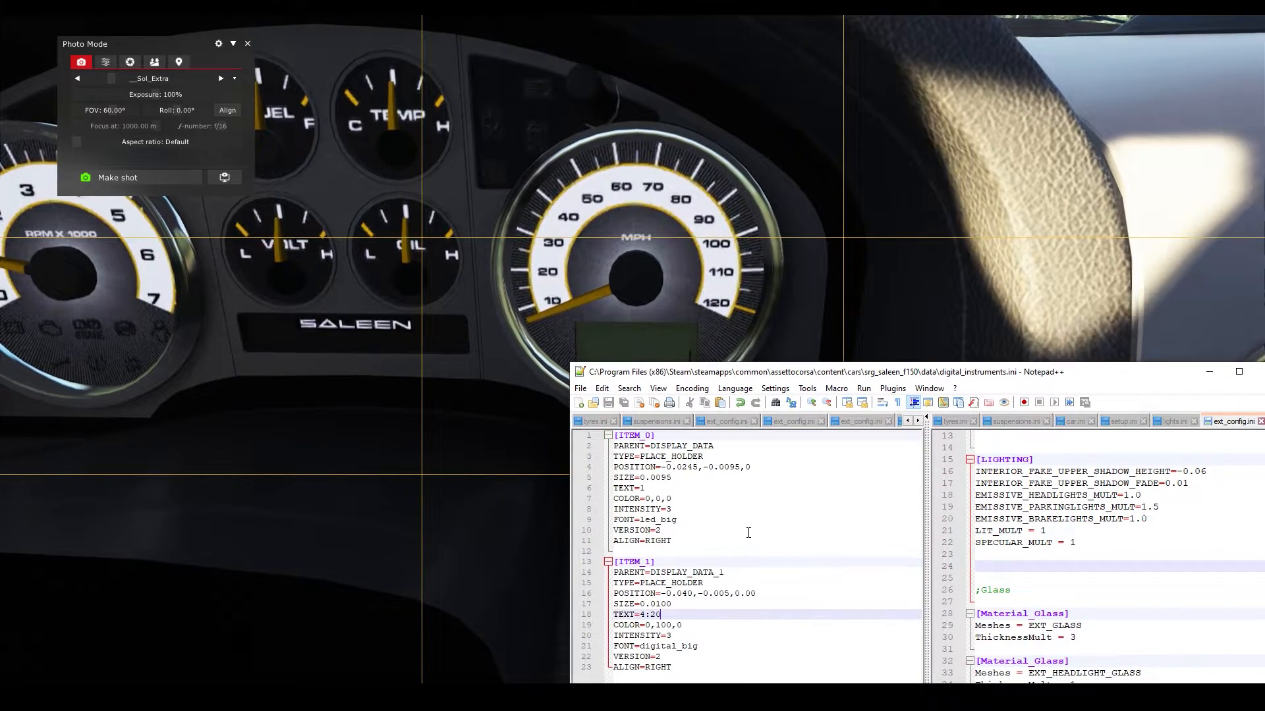
left_click_drag(674, 541, 609, 446)
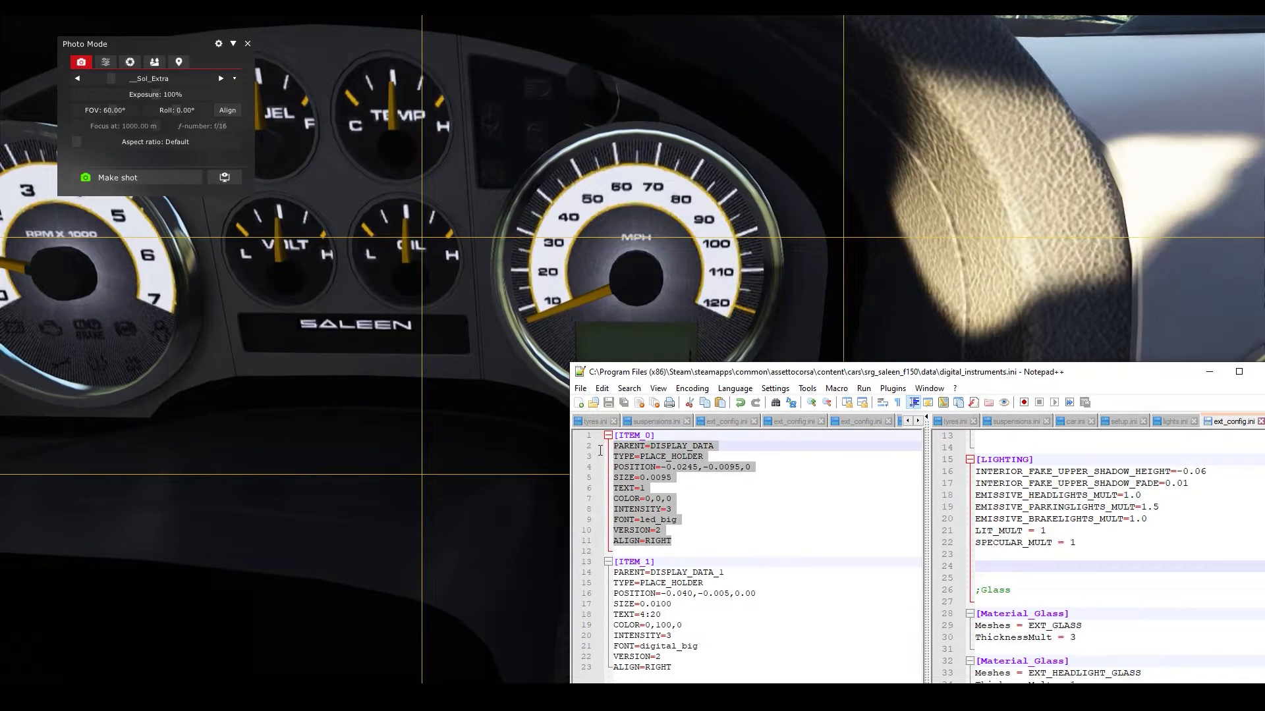
Examine the SIZE and TEXT lines of [ITEM_0] in digital_instruments.ini beside the dashboard's odometer display.
left_click_drag(789, 379, 804, 407)
left_click(682, 536)
double_click(672, 505)
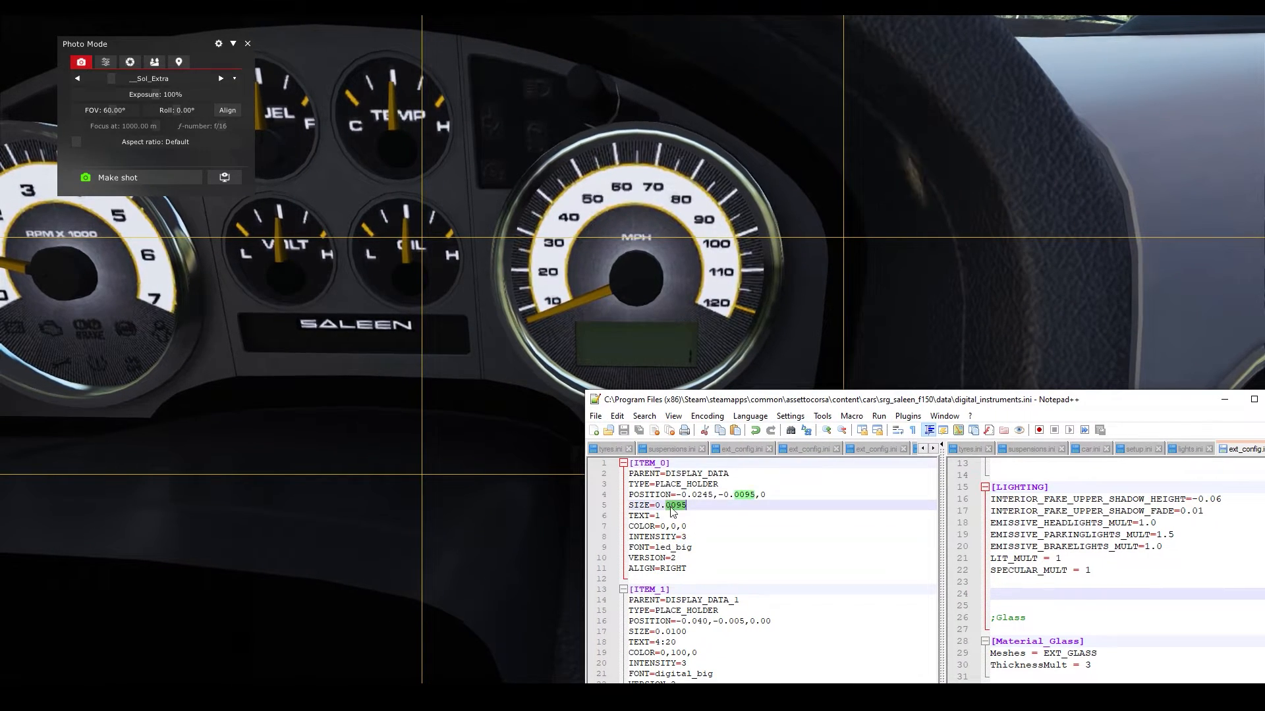
left_click(671, 513)
double_click(657, 515)
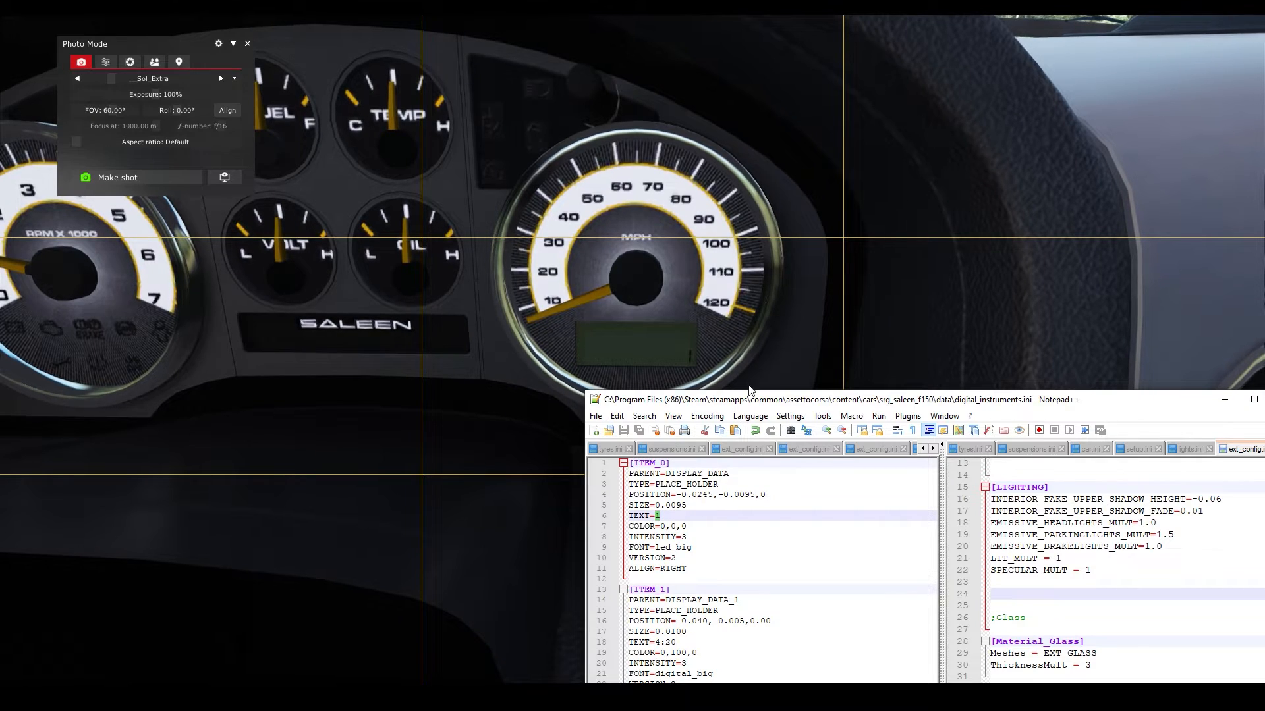
left_click_drag(766, 406, 757, 399)
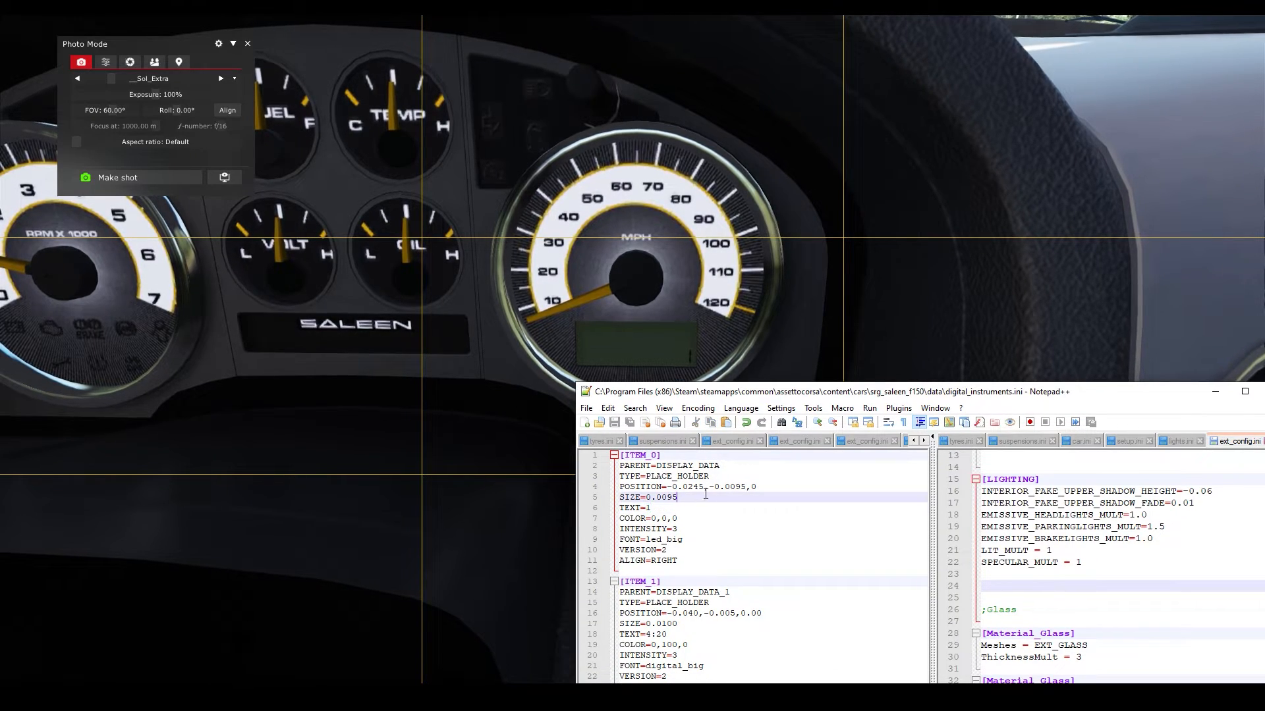
Review the POSITION offsets, the FONT value and the lines from PARENT to VERSION in [ITEM_0].
left_click(767, 495)
left_click_drag(760, 488, 672, 488)
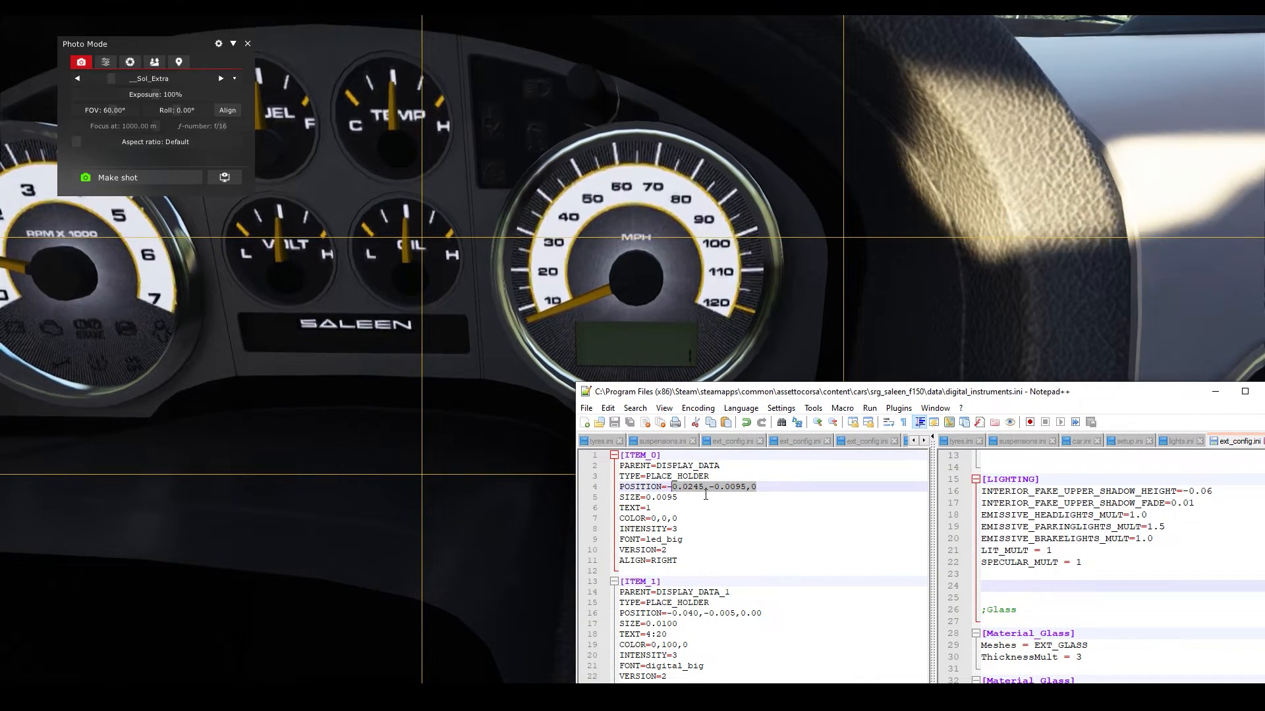
left_click(701, 499)
mouse_move(703, 488)
left_mouse_down()
mouse_move(671, 488)
mouse_move(707, 488)
left_mouse_up()
left_click(757, 487)
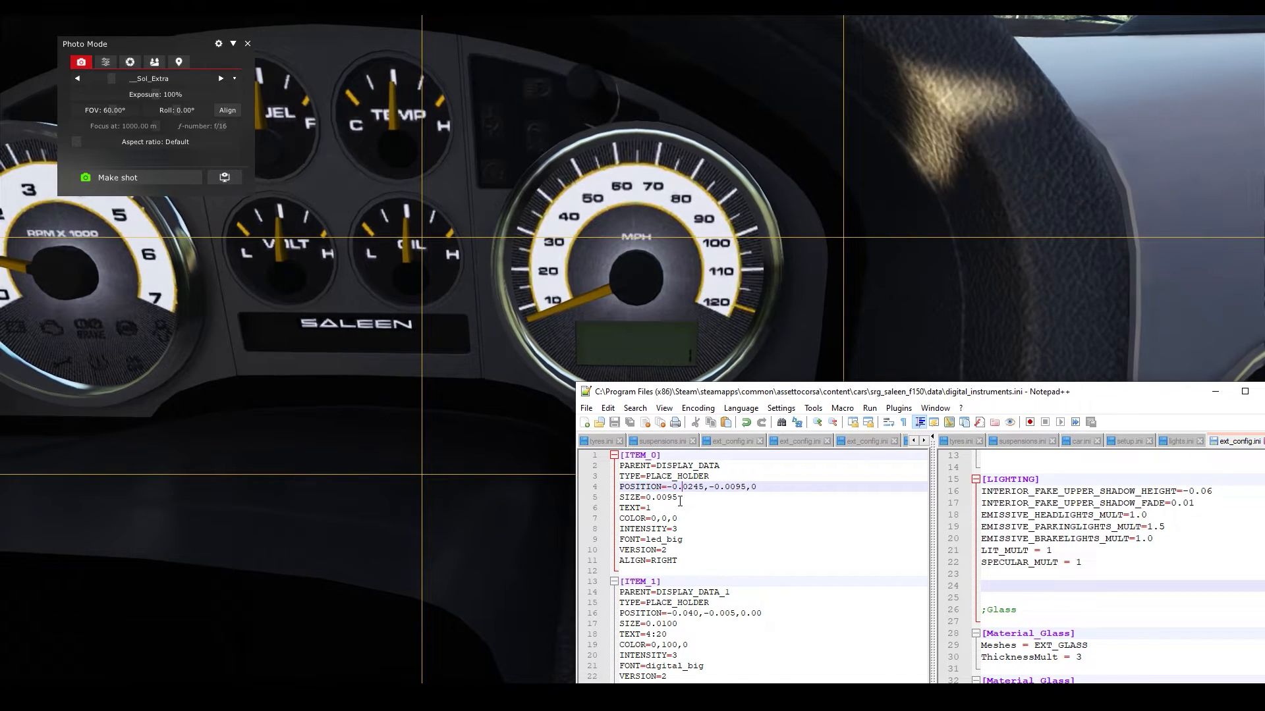
double_click(664, 540)
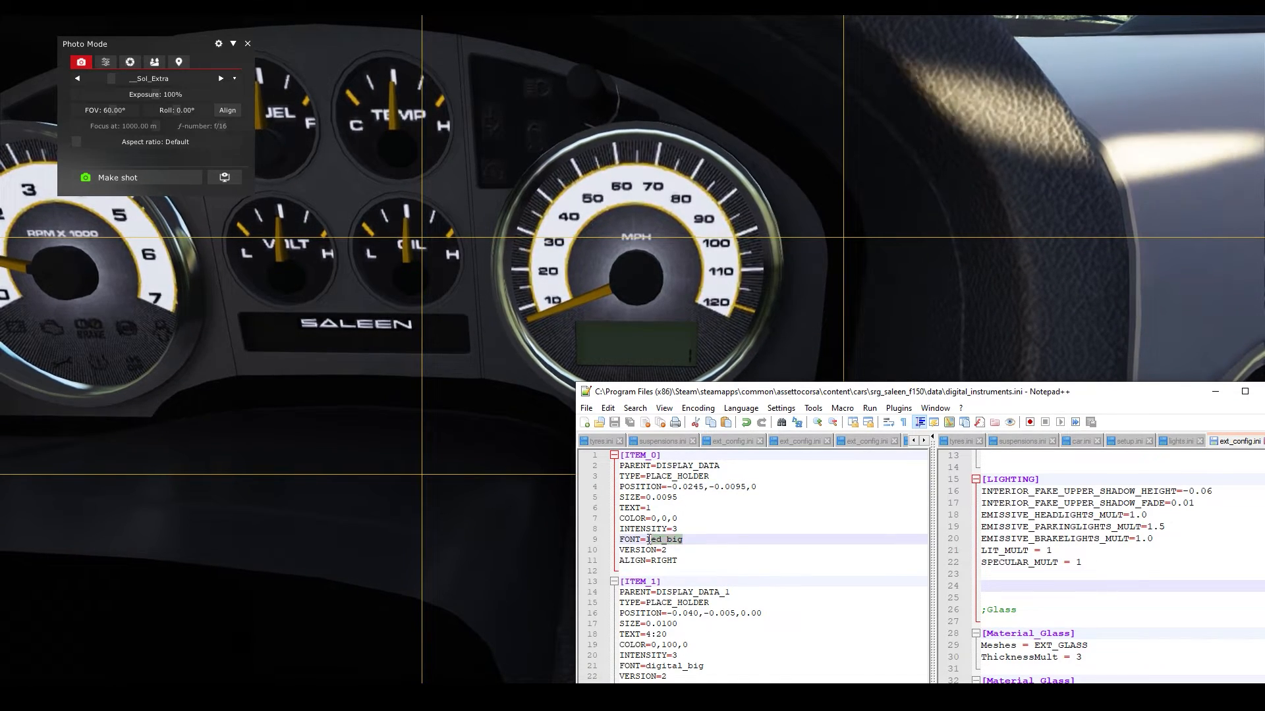
left_click_drag(750, 561, 619, 466)
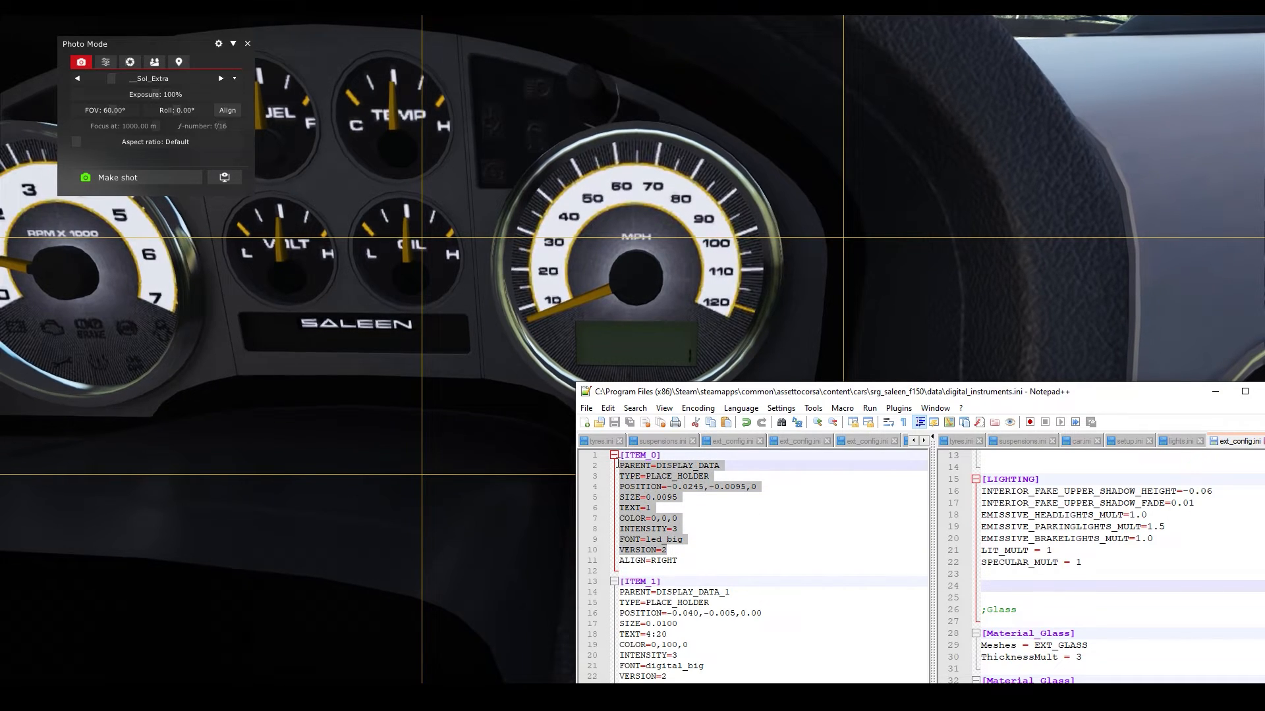
left_click(703, 558)
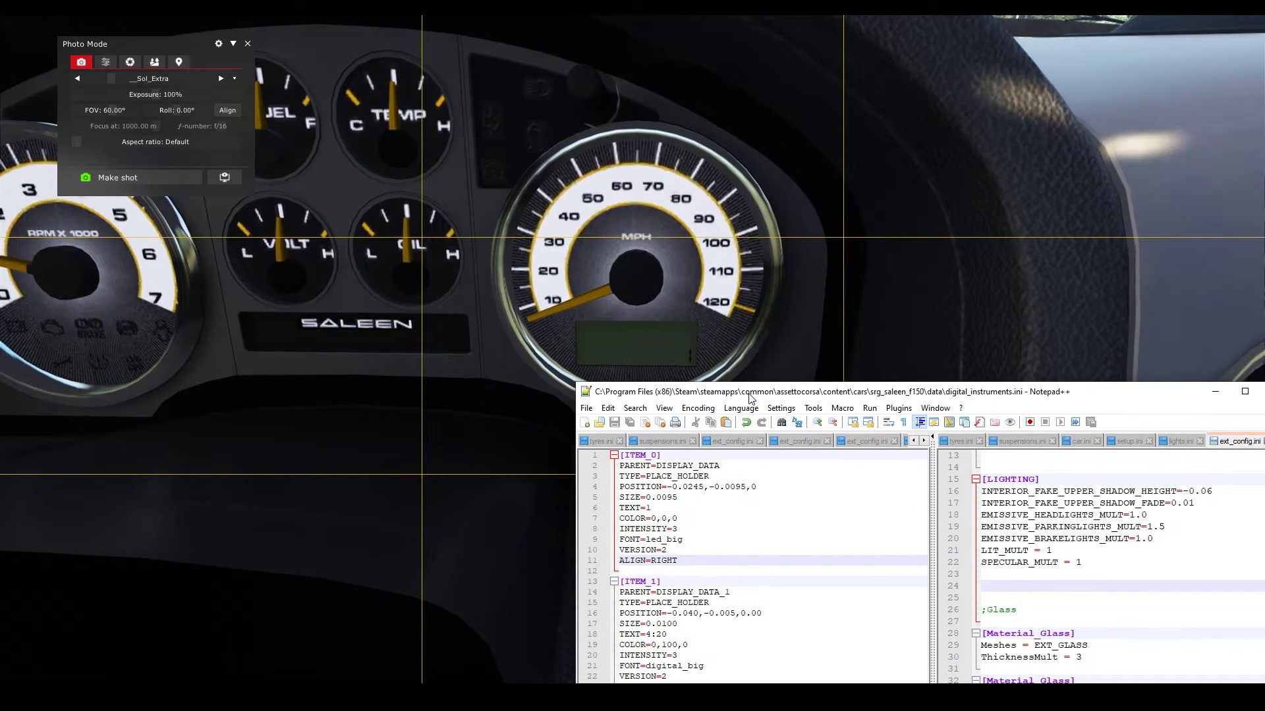
Add an [ODOMETER_MAIN] section below [LIGHTING] in ext_config.ini with DIGITAL_ITEM=0, DIGITAL_ITEM_NUMBER_FORMAT=6., UPPER_BOUND=999999 and OUTPUT_MULT = 0.6213712.
left_click_drag(739, 393, 331, 213)
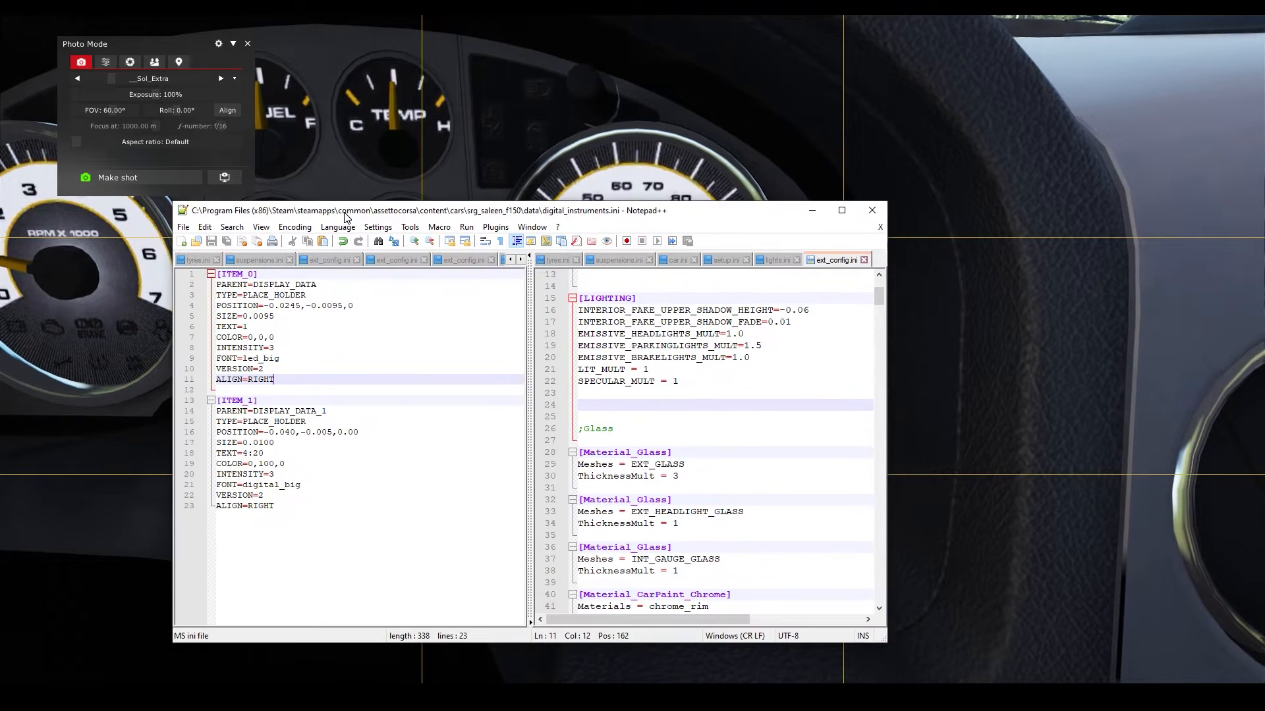
left_click(579, 404)
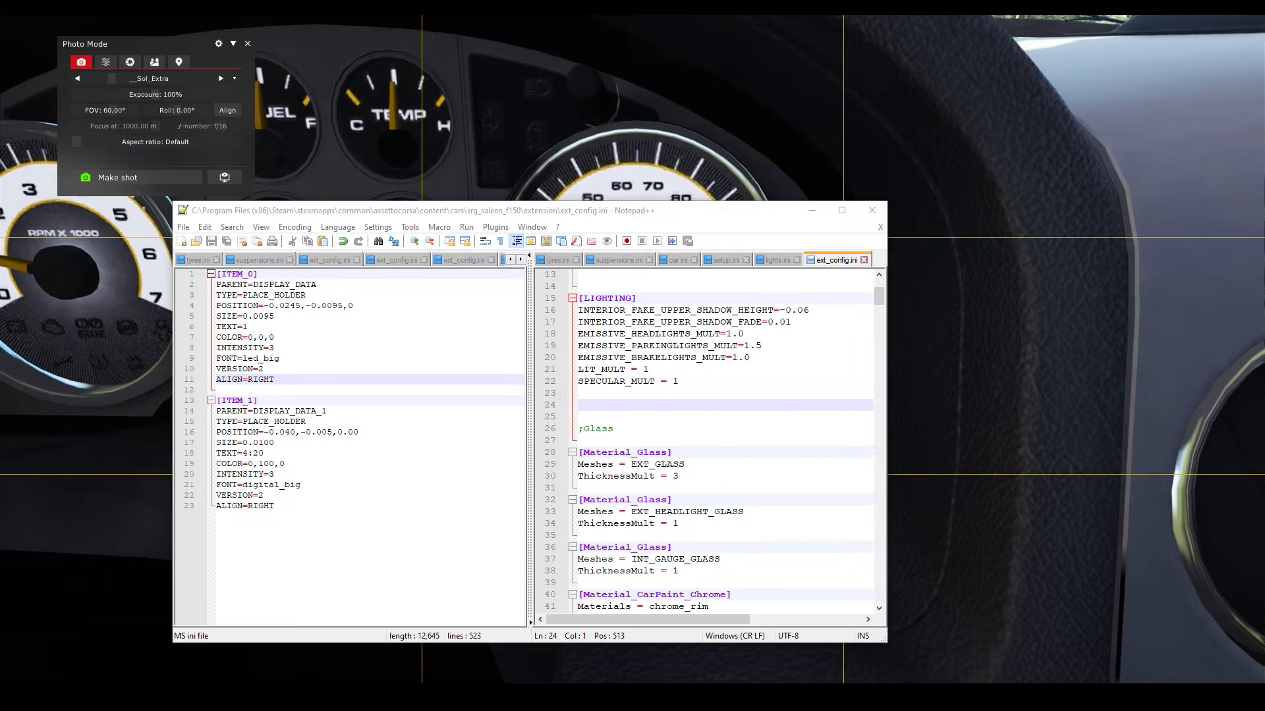
left_click(603, 405)
type("[ODOMETER_MAIN] DIGITAL_ITEM=0 DIGITAL_ITEM_NUMBER_FORMAT=6. UPPER_BOUND=999999 OUTPUT_MULT = 0.6213712")
left_click(759, 460)
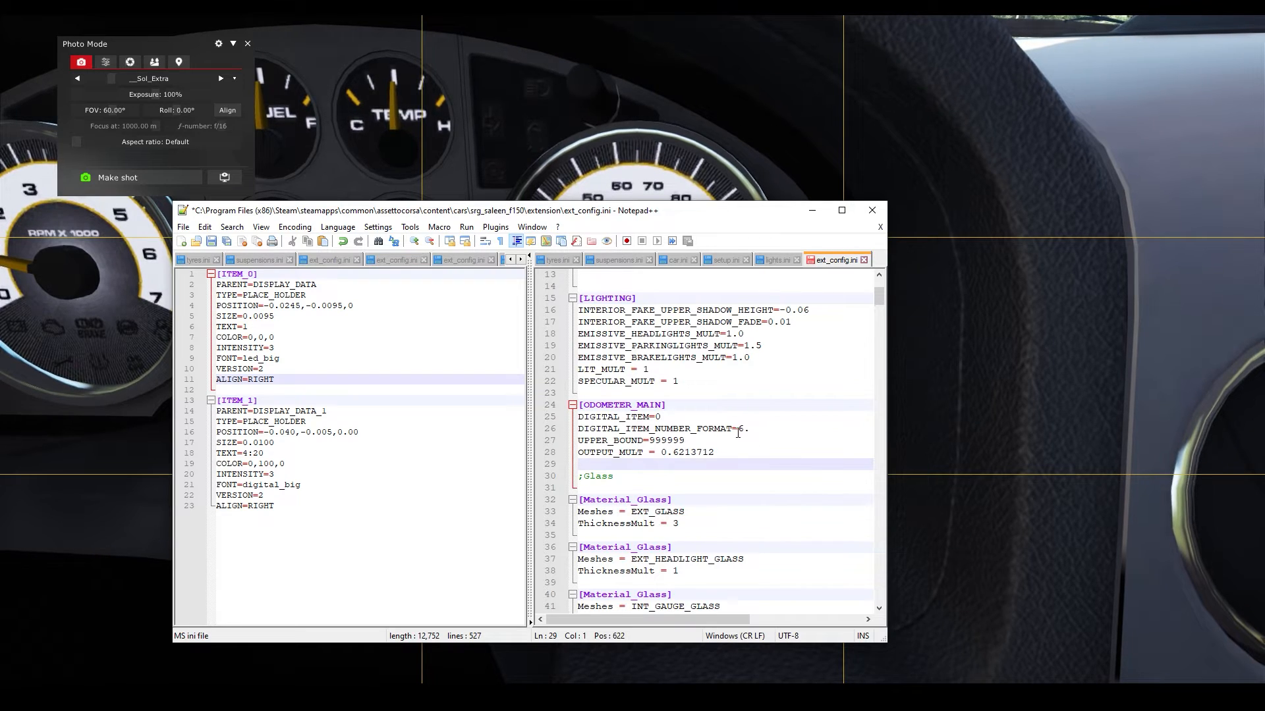
Compare DIGITAL_ITEM in [ODOMETER_MAIN] with the [ITEM_0] header and examine the digit count in DIGITAL_ITEM_NUMBER_FORMAT.
left_click_drag(661, 417, 577, 418)
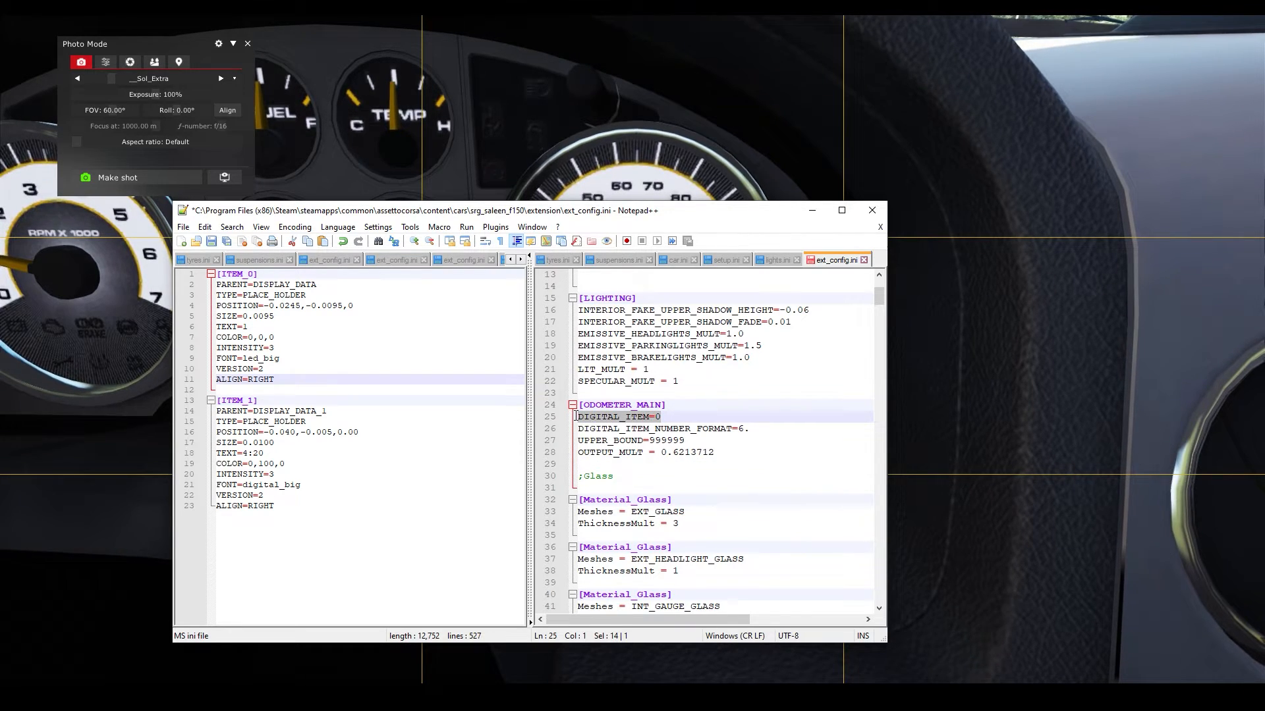
left_click(661, 422)
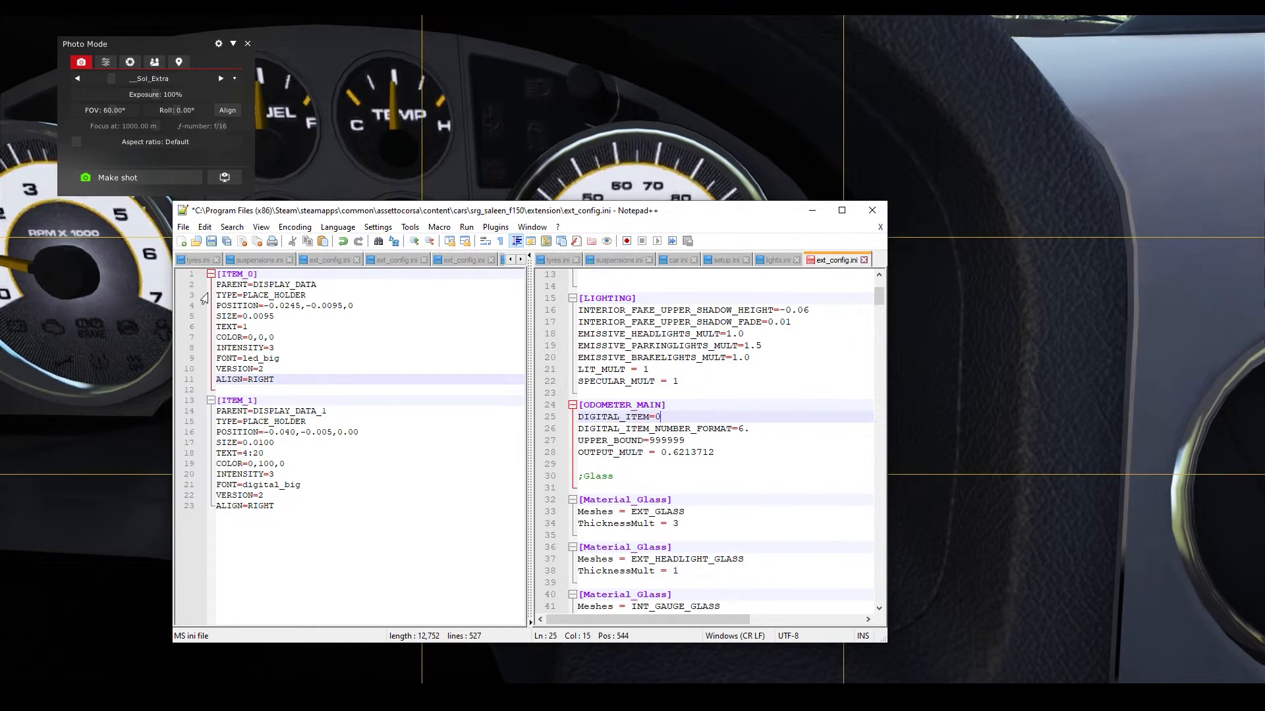
left_click(252, 274)
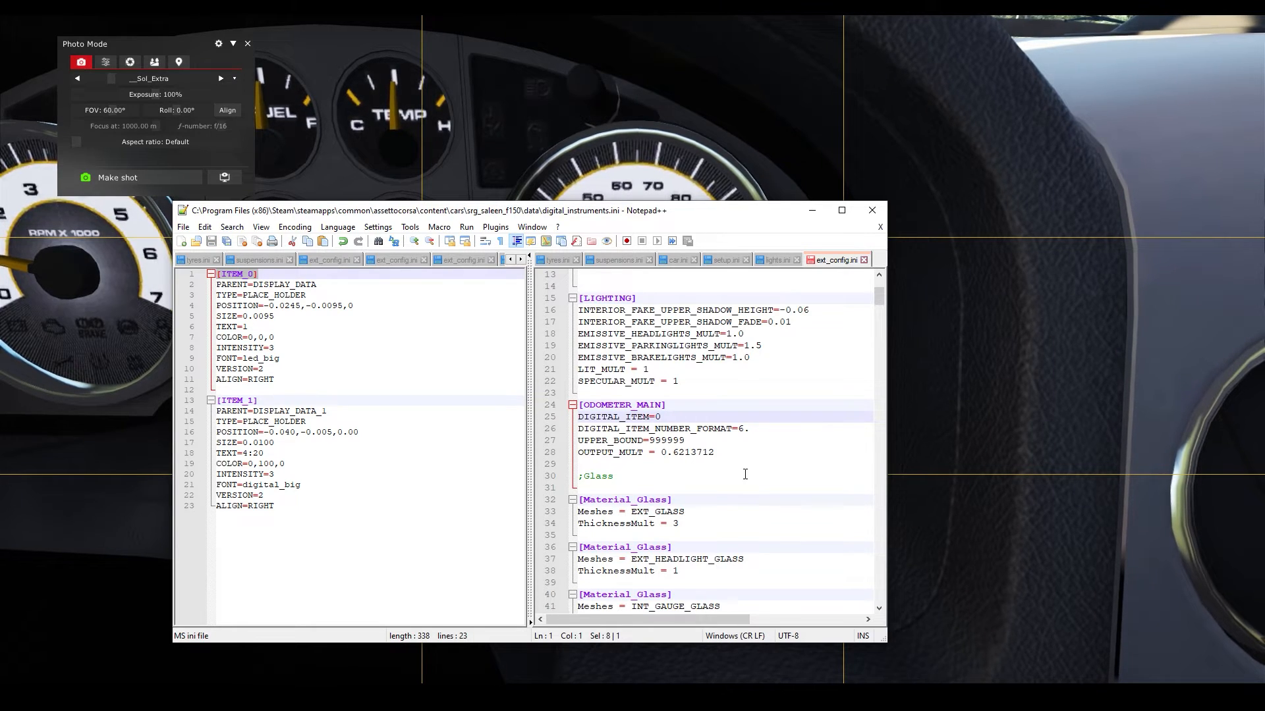
left_click(719, 464)
left_click_drag(744, 428, 737, 428)
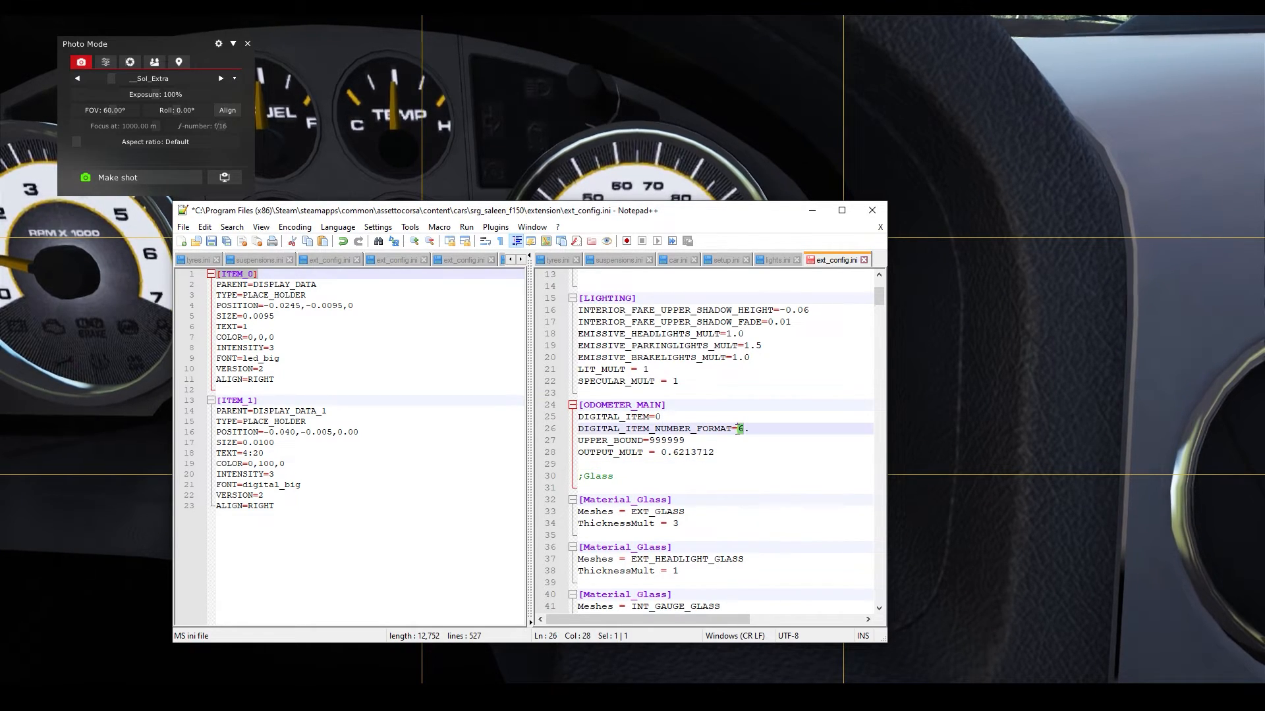
Review the OUTPUT_MULT line of [ODOMETER_MAIN] and save ext_config.ini.
left_click_drag(770, 224, 812, 265)
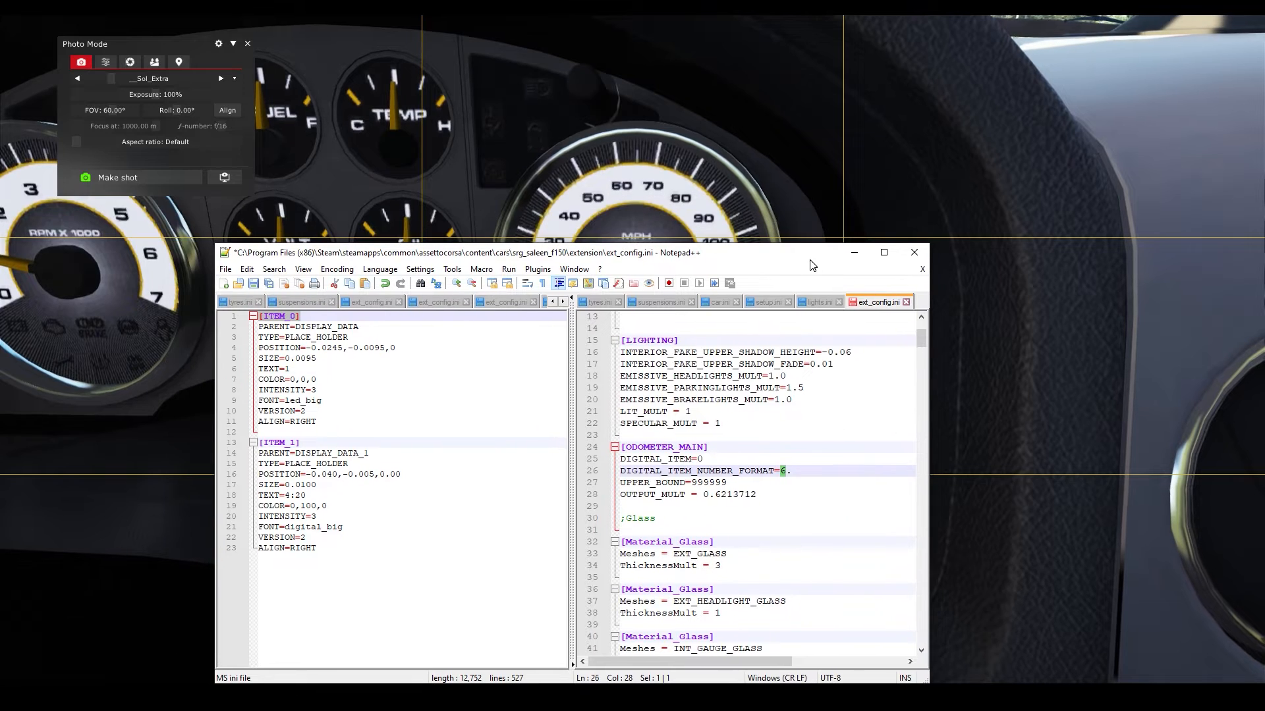
left_click(774, 495)
key("Down")
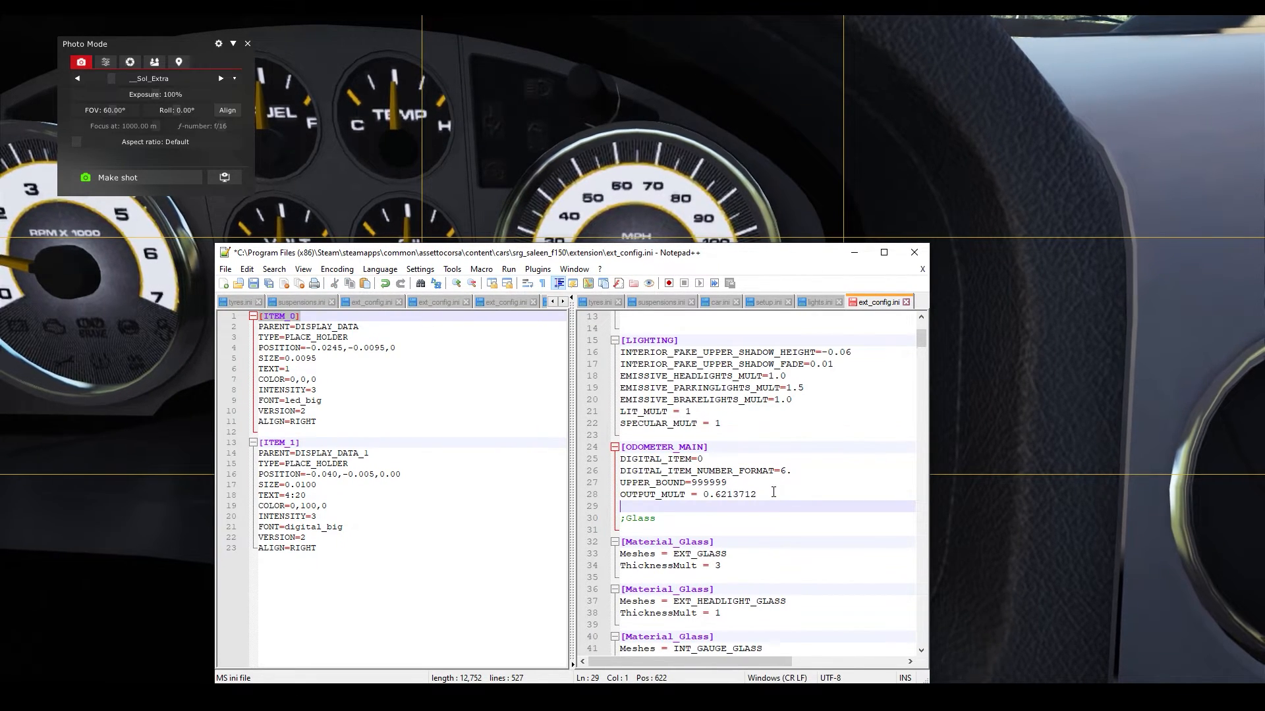
left_click_drag(773, 494, 617, 496)
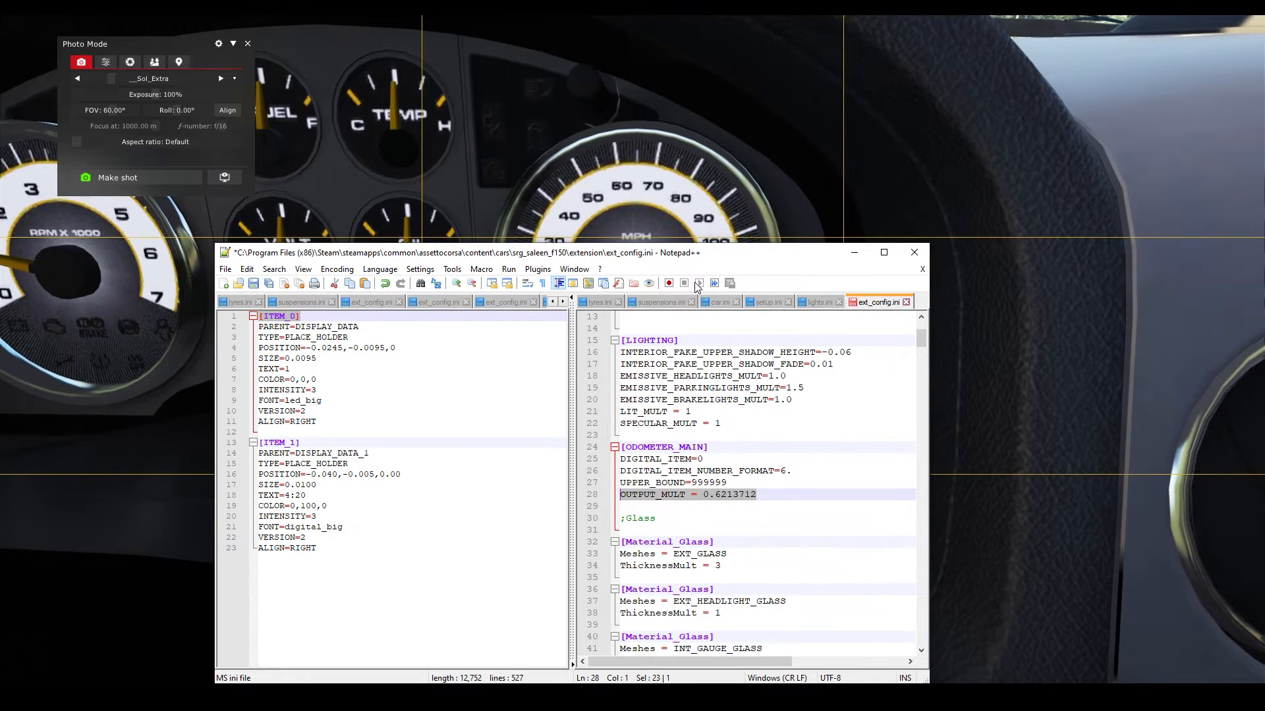
left_click(684, 508)
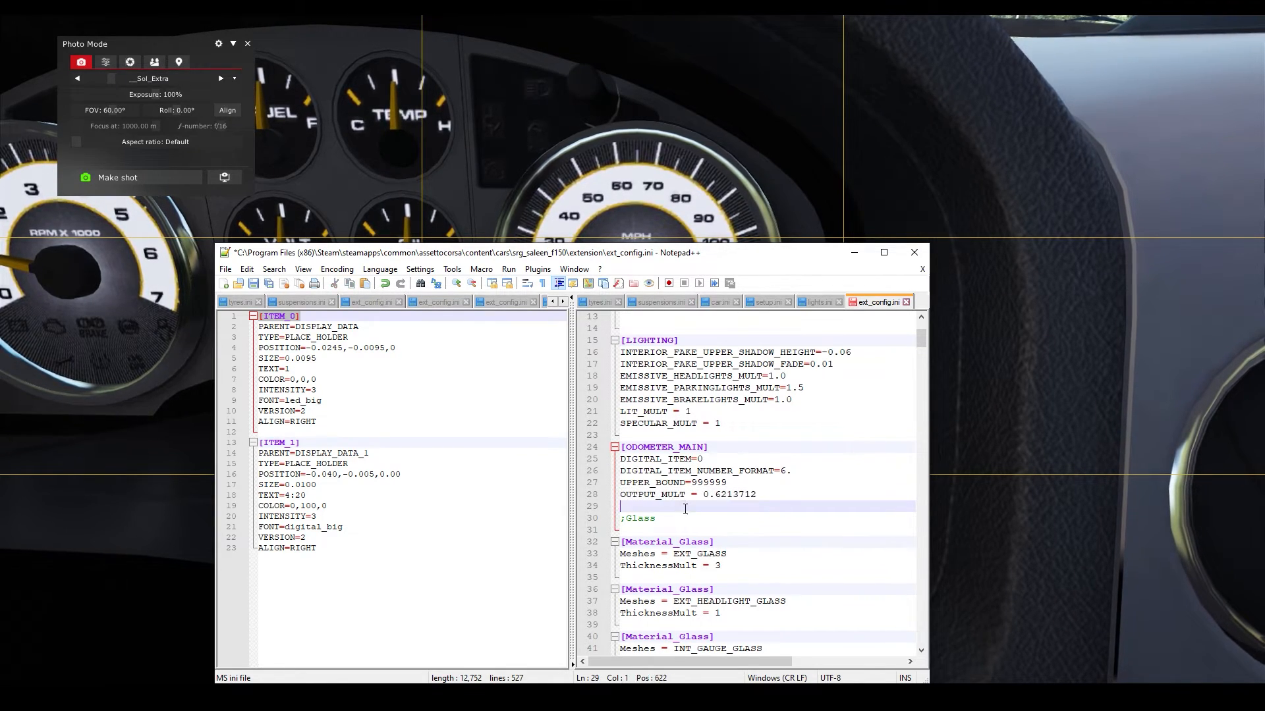
left_click_drag(764, 494, 617, 494)
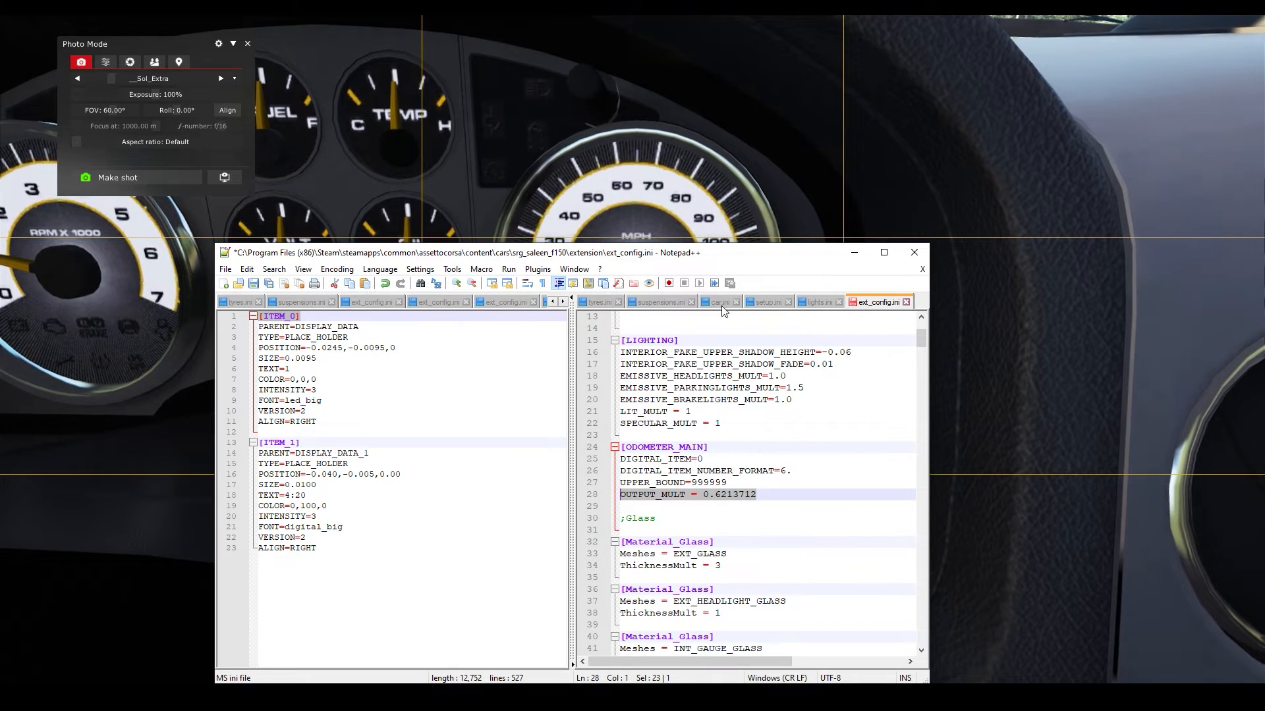
left_click_drag(719, 257, 762, 237)
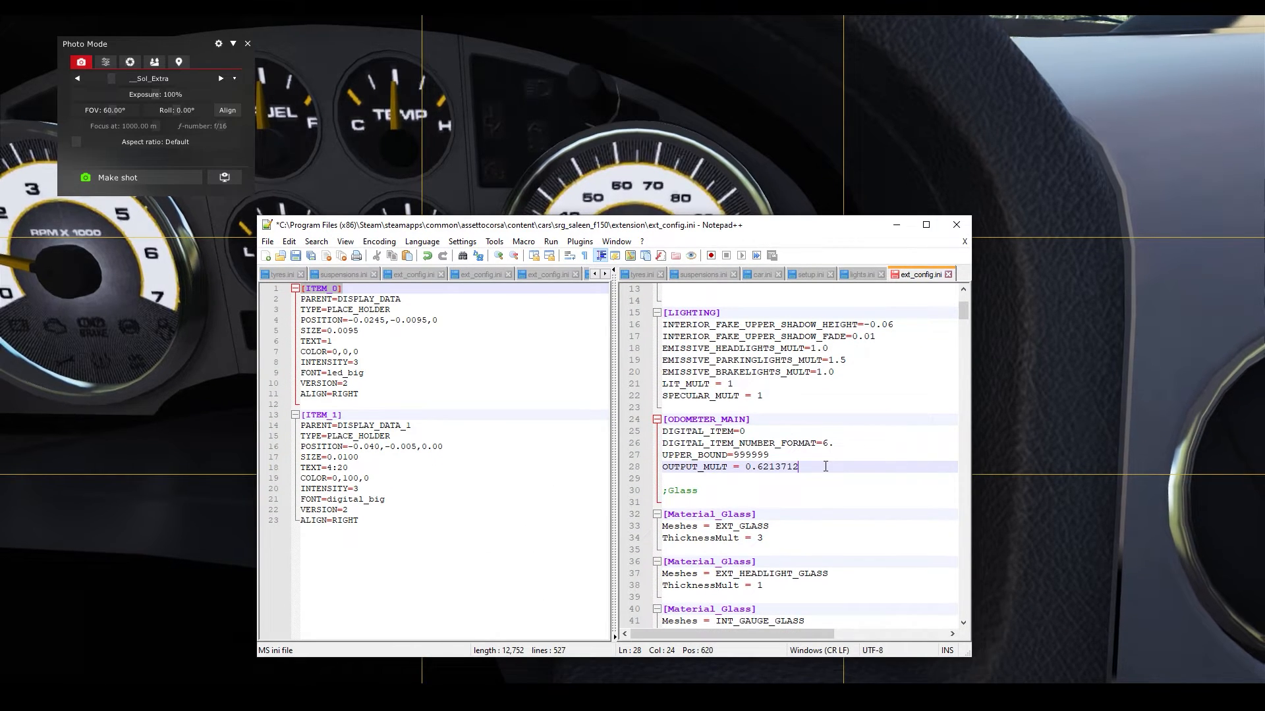
key("ctrl+s")
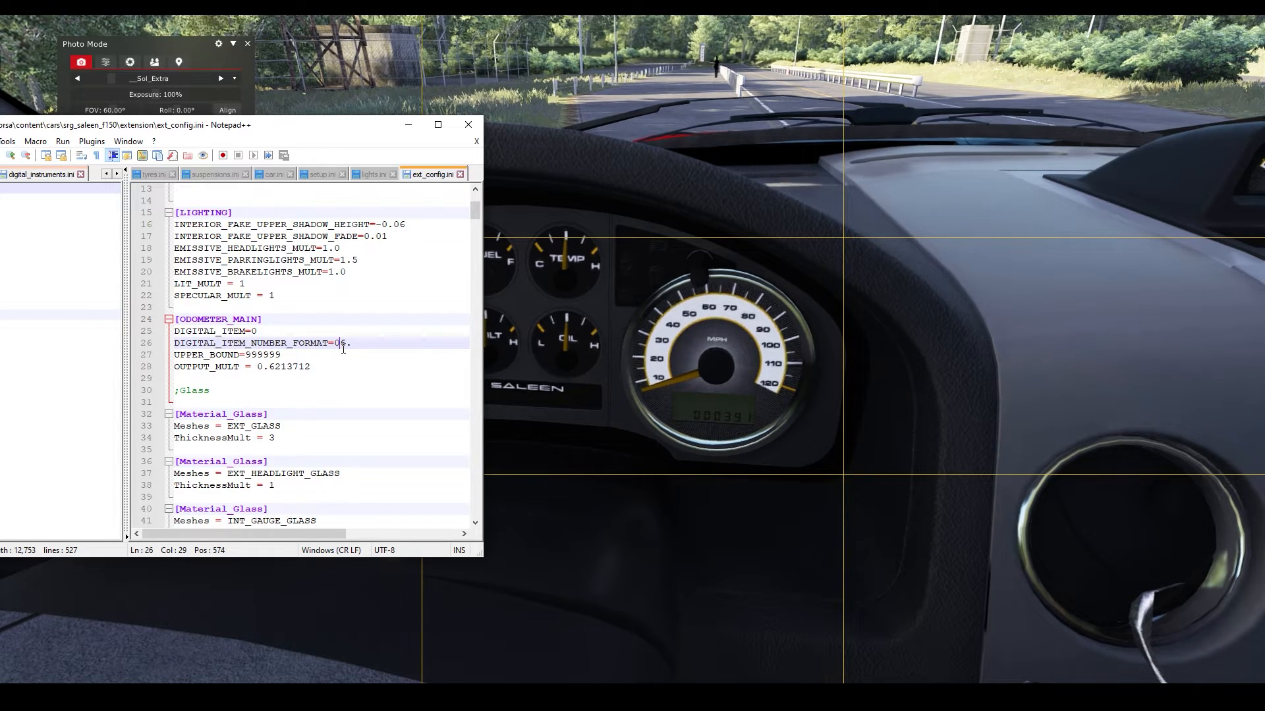
Try 6.0 as the DIGITAL_ITEM_NUMBER_FORMAT of [ODOMETER_MAIN] and inspect the odometer on the dashboard.
key("BackSpace")
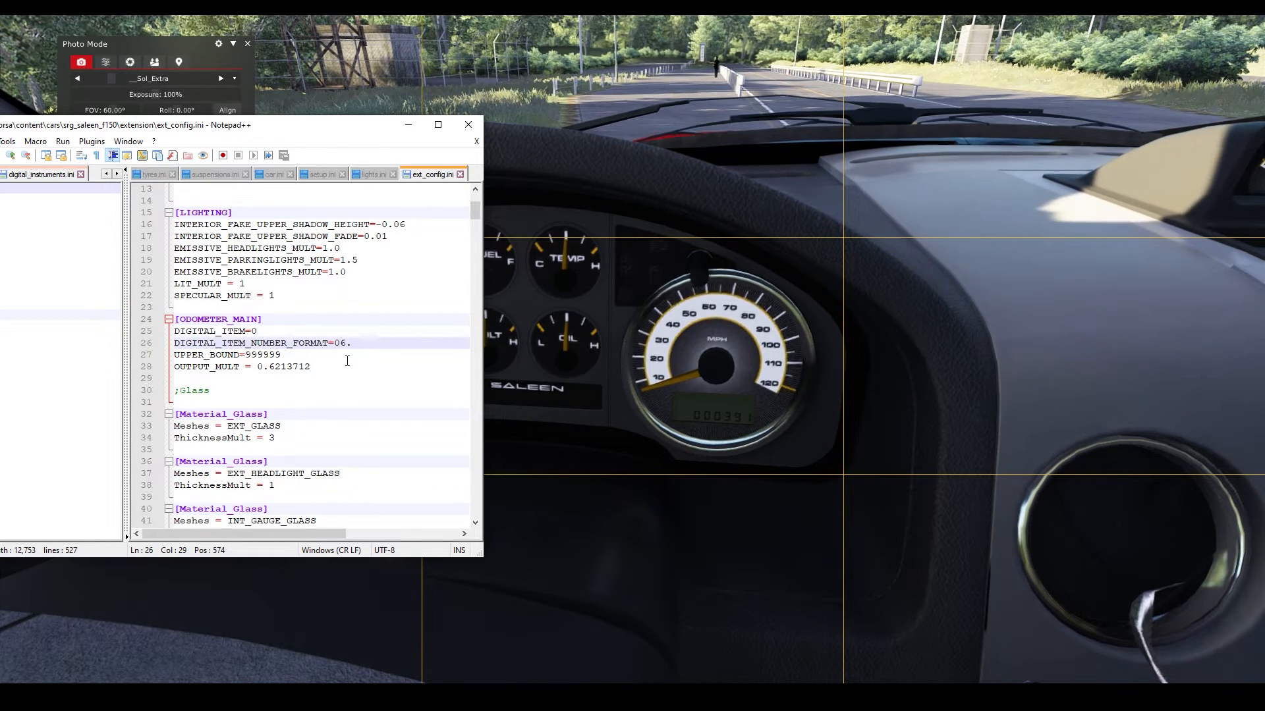
key("End")
type("0")
left_click_drag(353, 345, 191, 343)
left_click(277, 390)
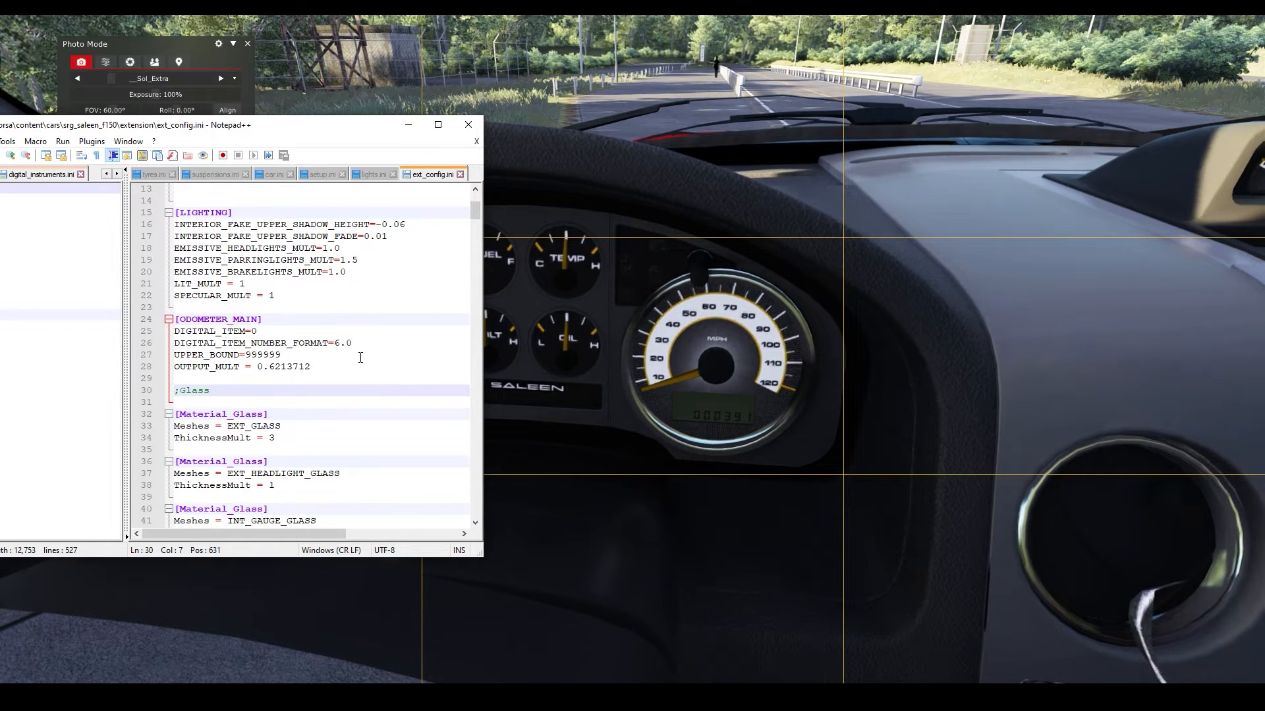
left_click(336, 343)
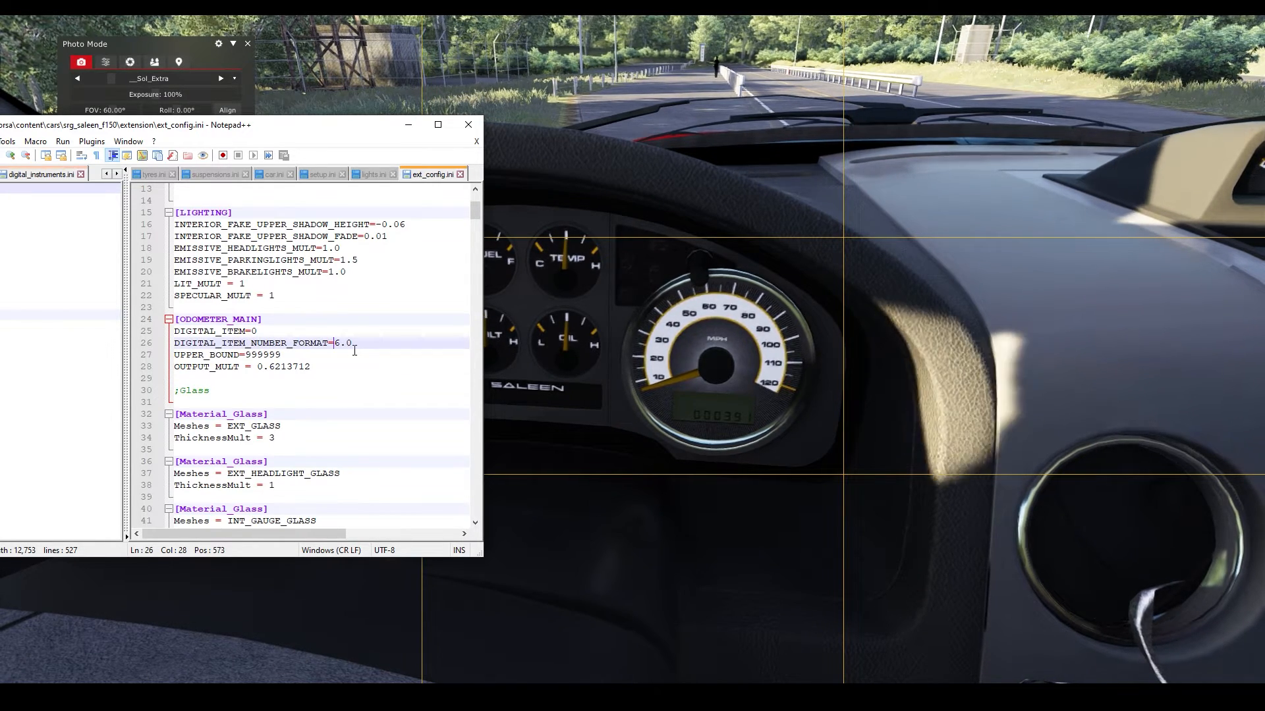
left_click(698, 419)
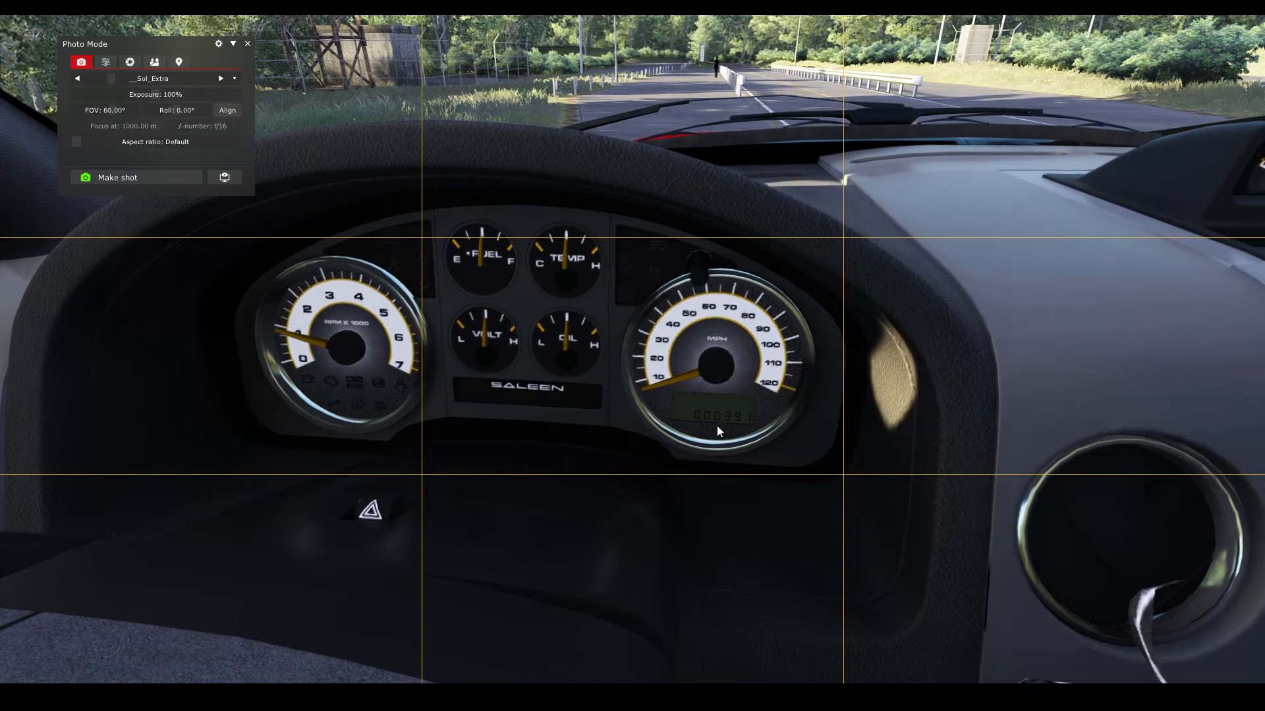
Return to ext_config.ini, set DIGITAL_ITEM_NUMBER_FORMAT to 6. and save the file.
key("alt+Tab")
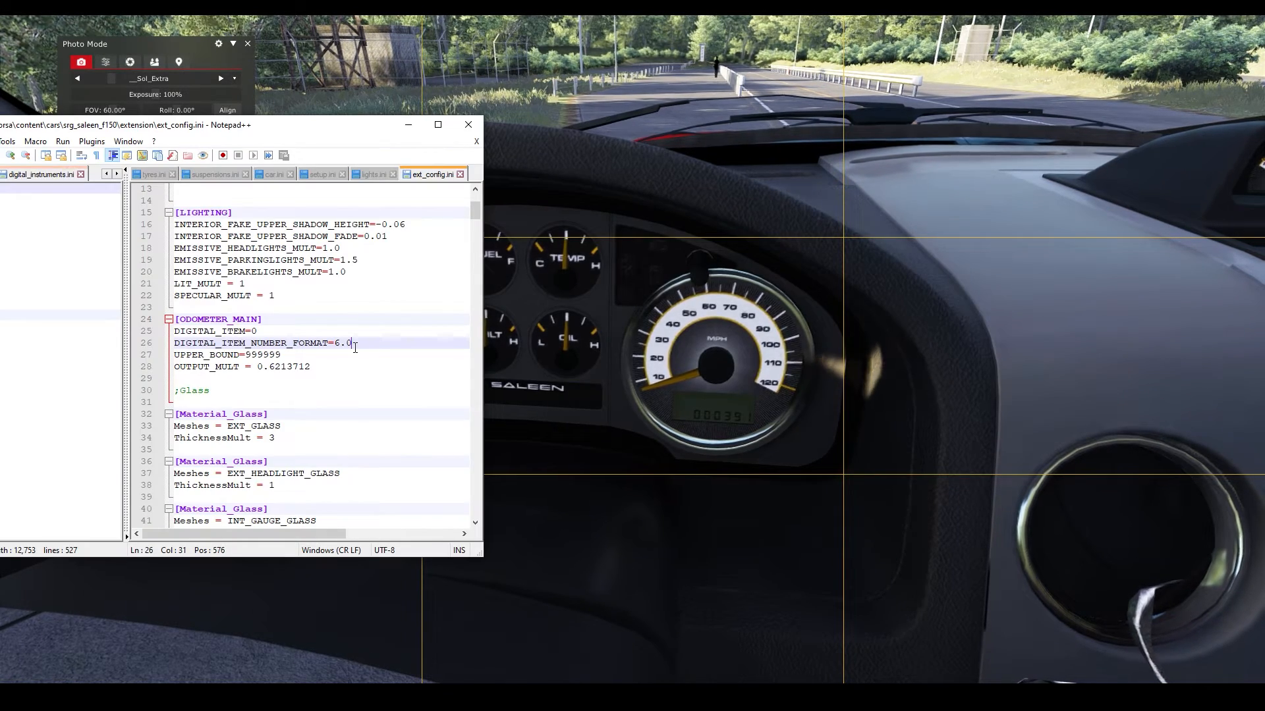
key("BackSpace")
key("ctrl+s")
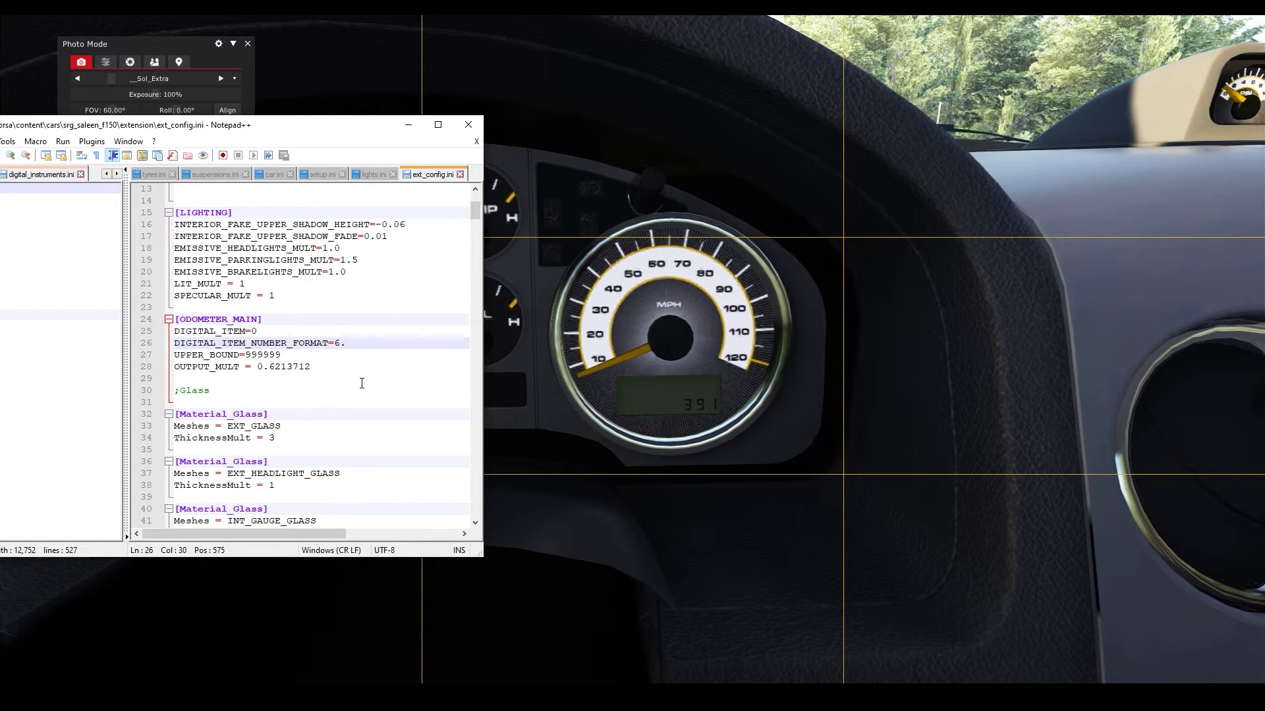
Try a leading zero in the DIGITAL_ITEM_NUMBER_FORMAT value as 06., and remove it again.
key("Left")
key("Left")
type("0")
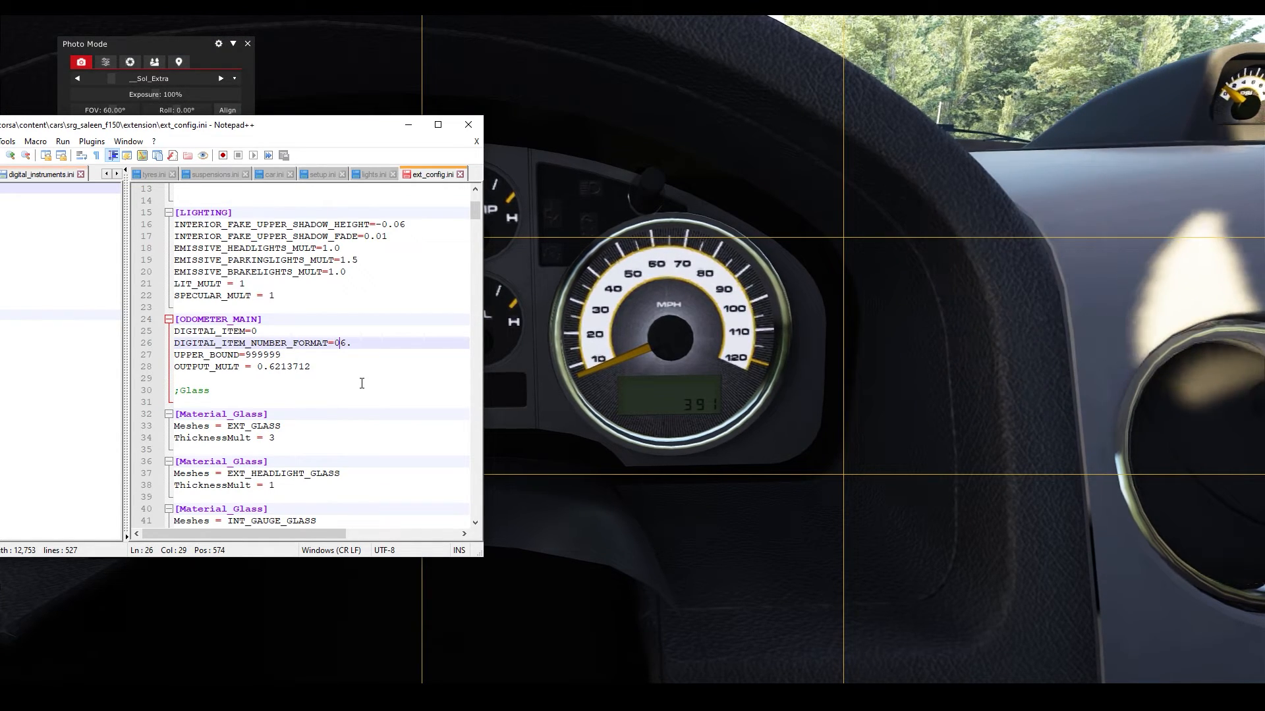
key("BackSpace")
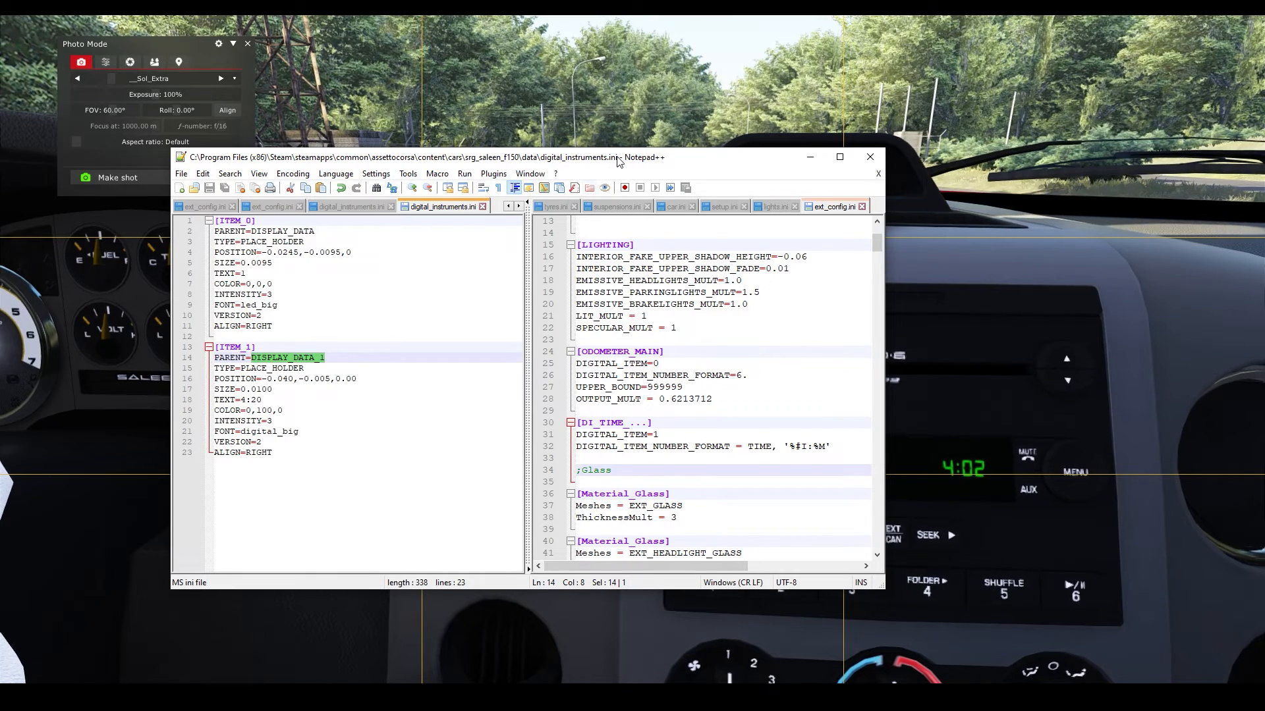
Compare the PARENT values of [ITEM_0] and [ITEM_1] in digital_instruments.ini alongside the sections in ext_config.ini.
left_click_drag(619, 161, 643, 167)
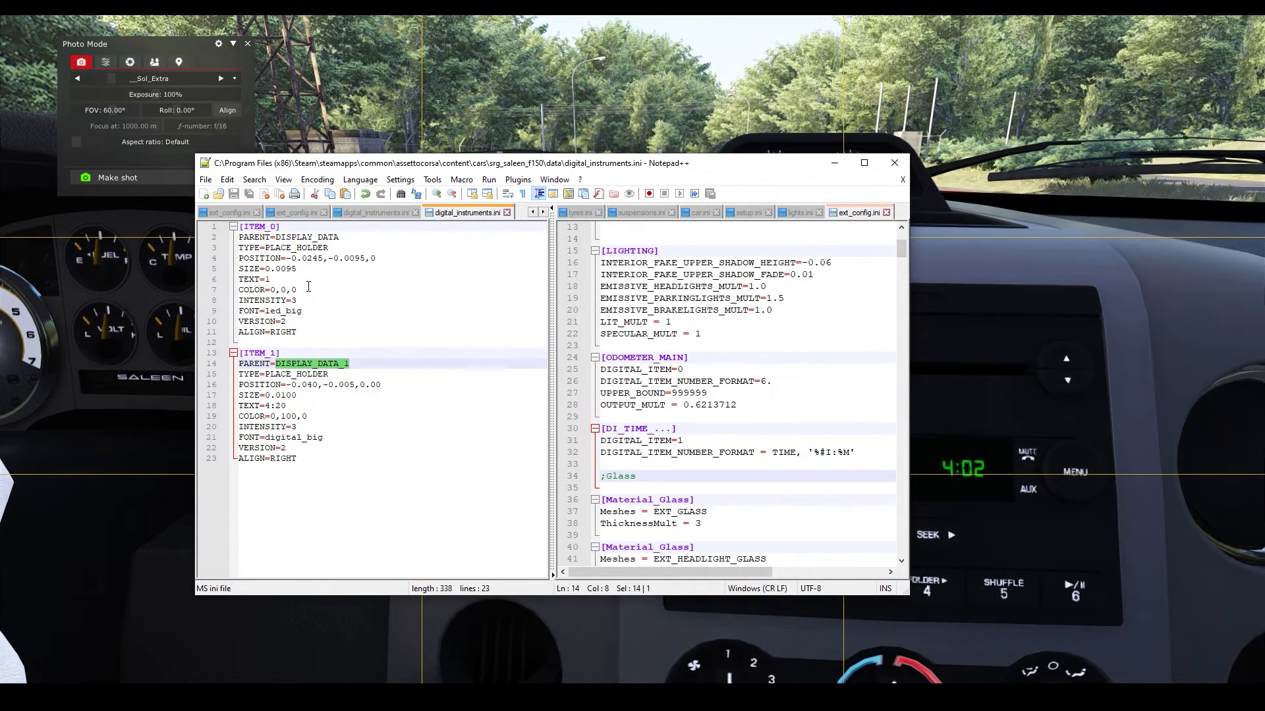
left_click_drag(339, 237, 275, 238)
left_click_drag(350, 364, 270, 364)
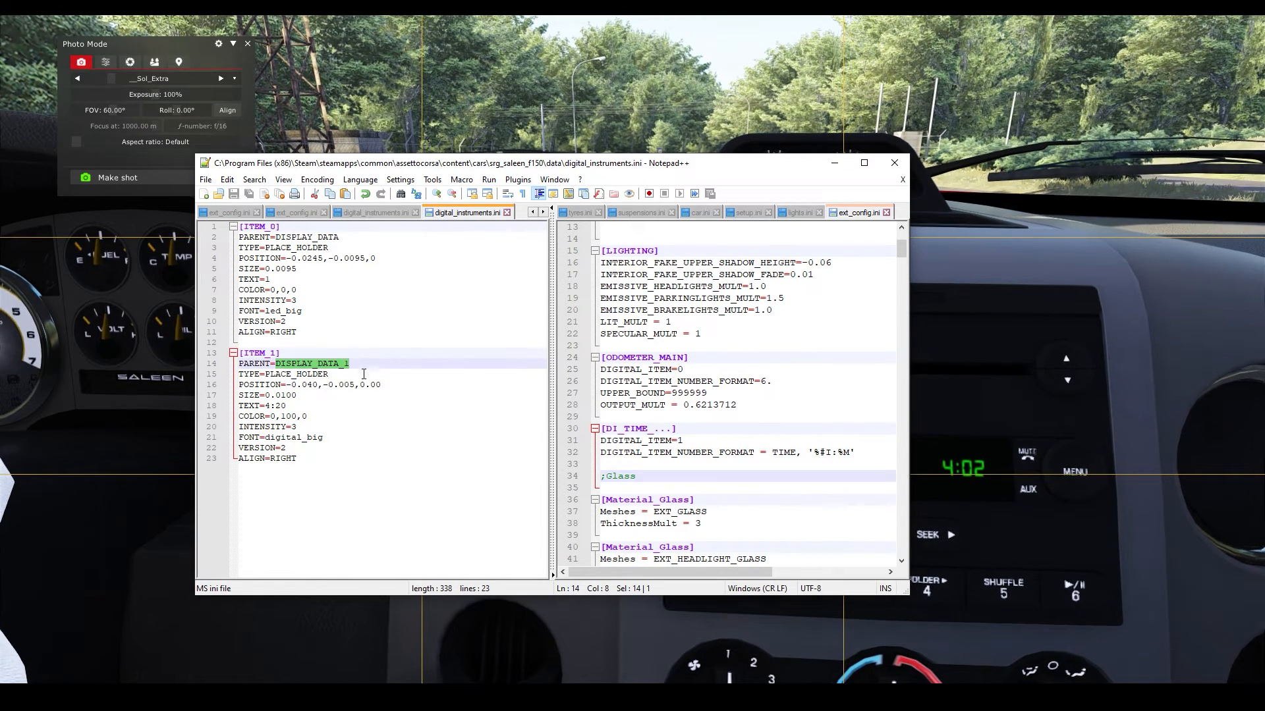
left_click(799, 412)
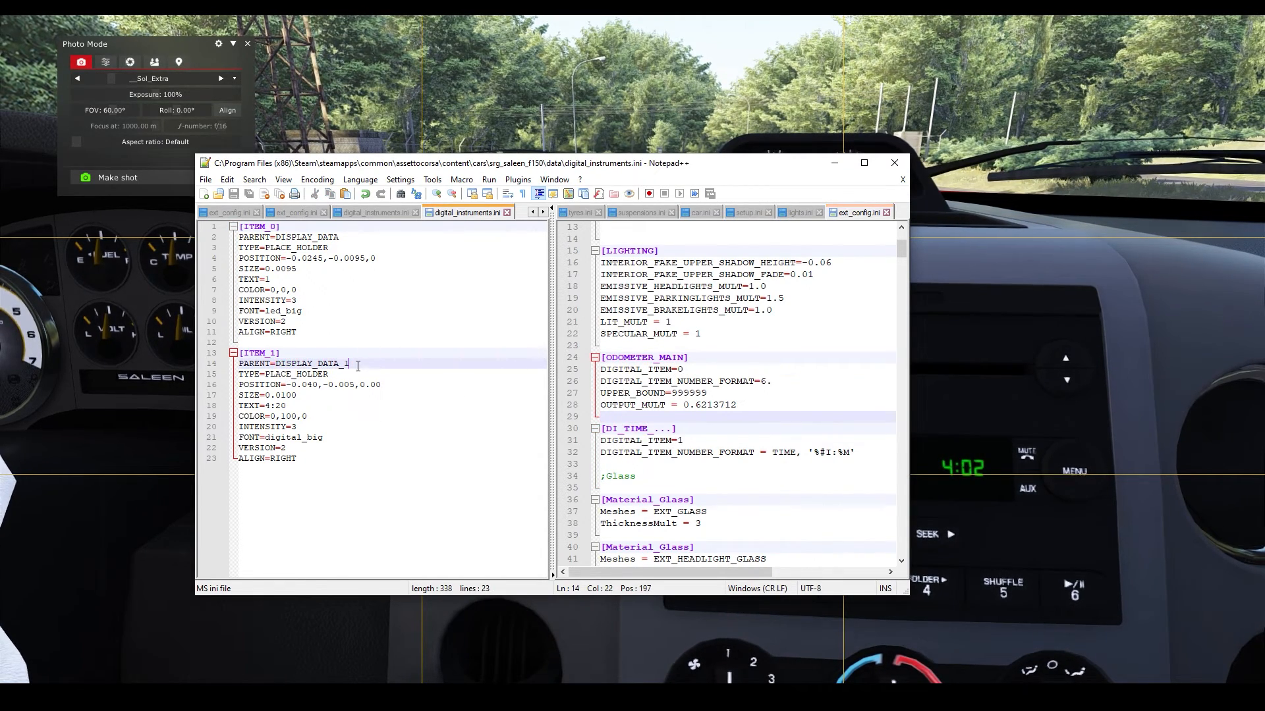